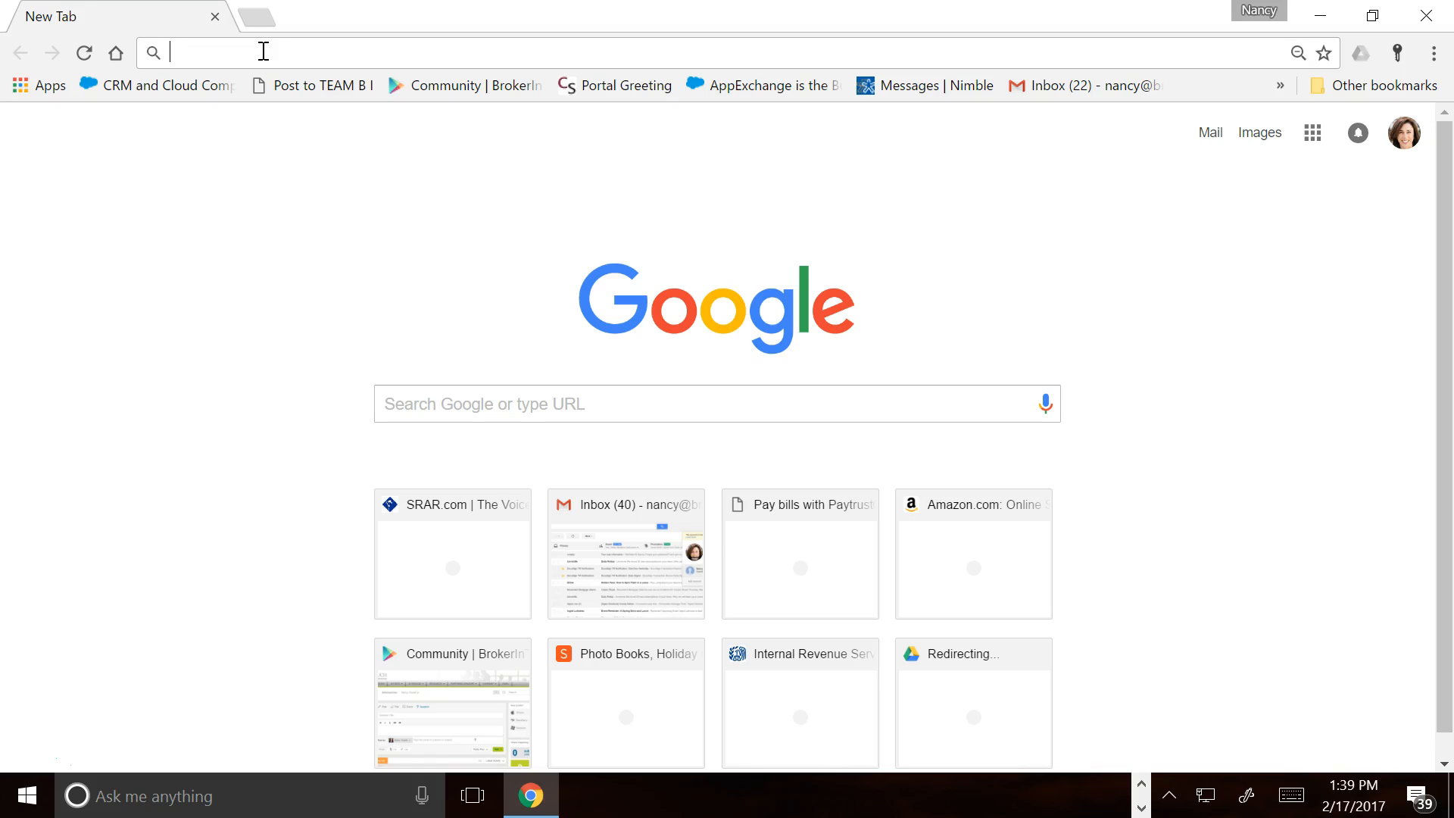
Search Google for 'google forms'
type("google")
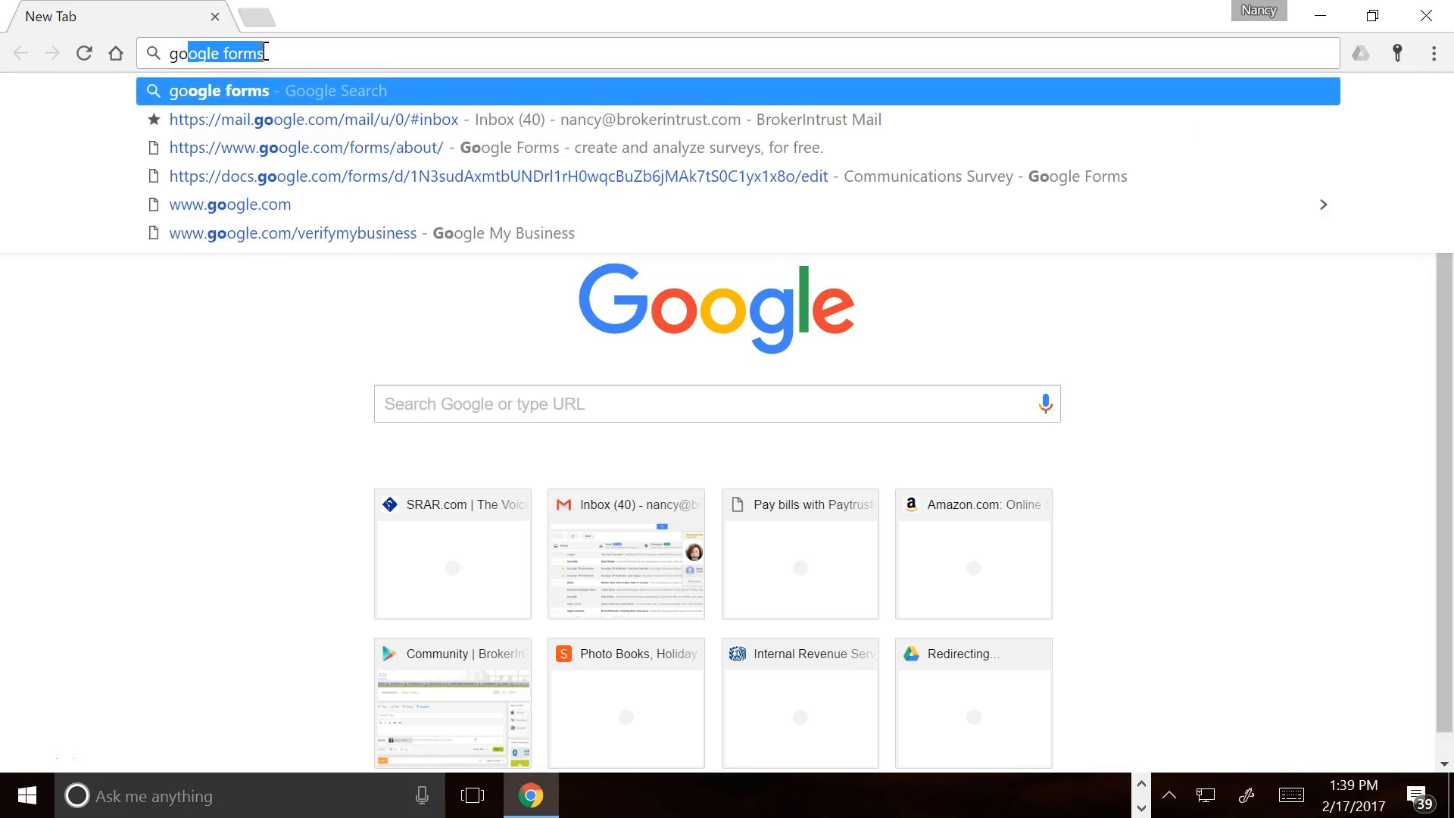
type(" forms")
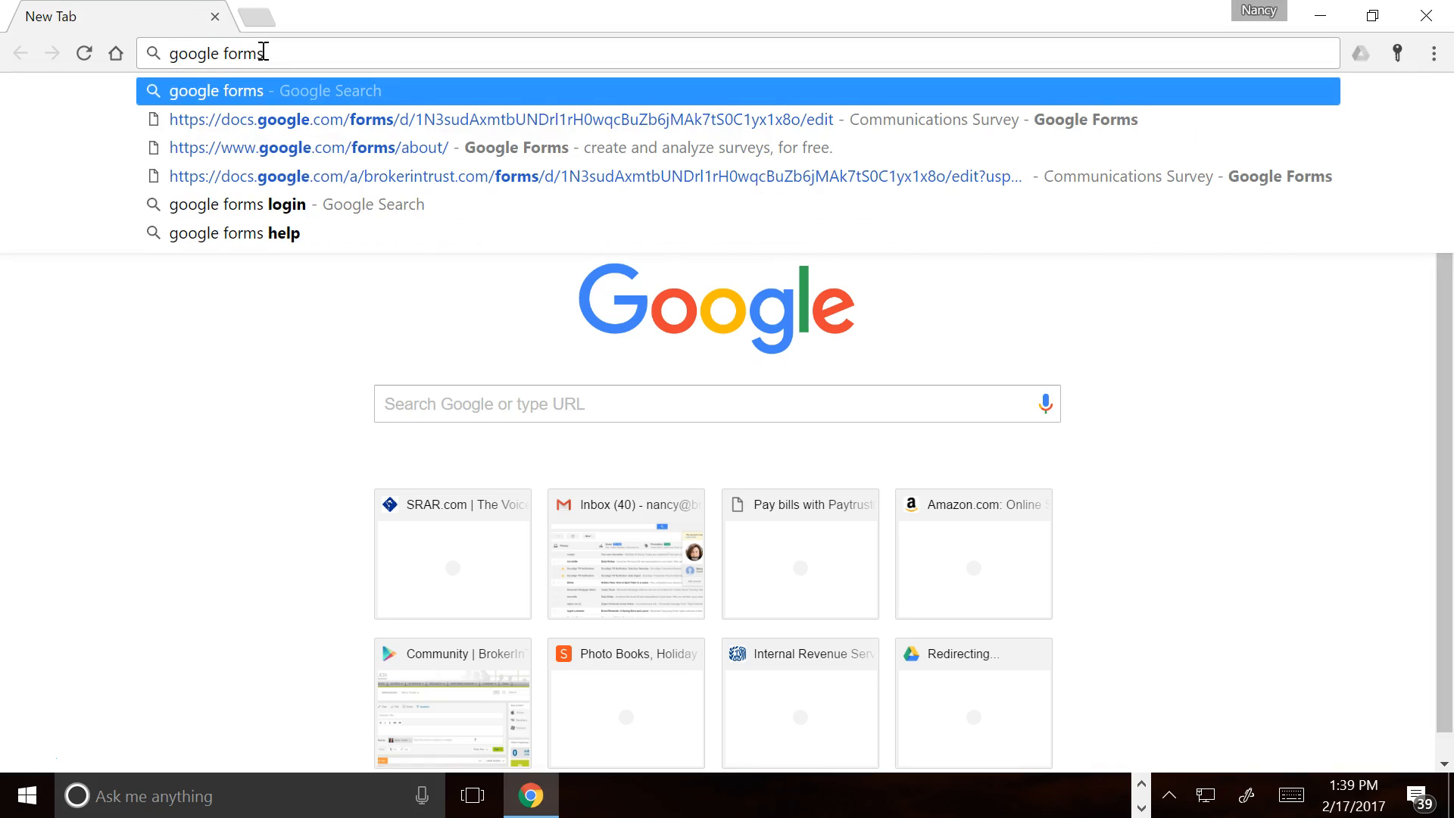
key("Return")
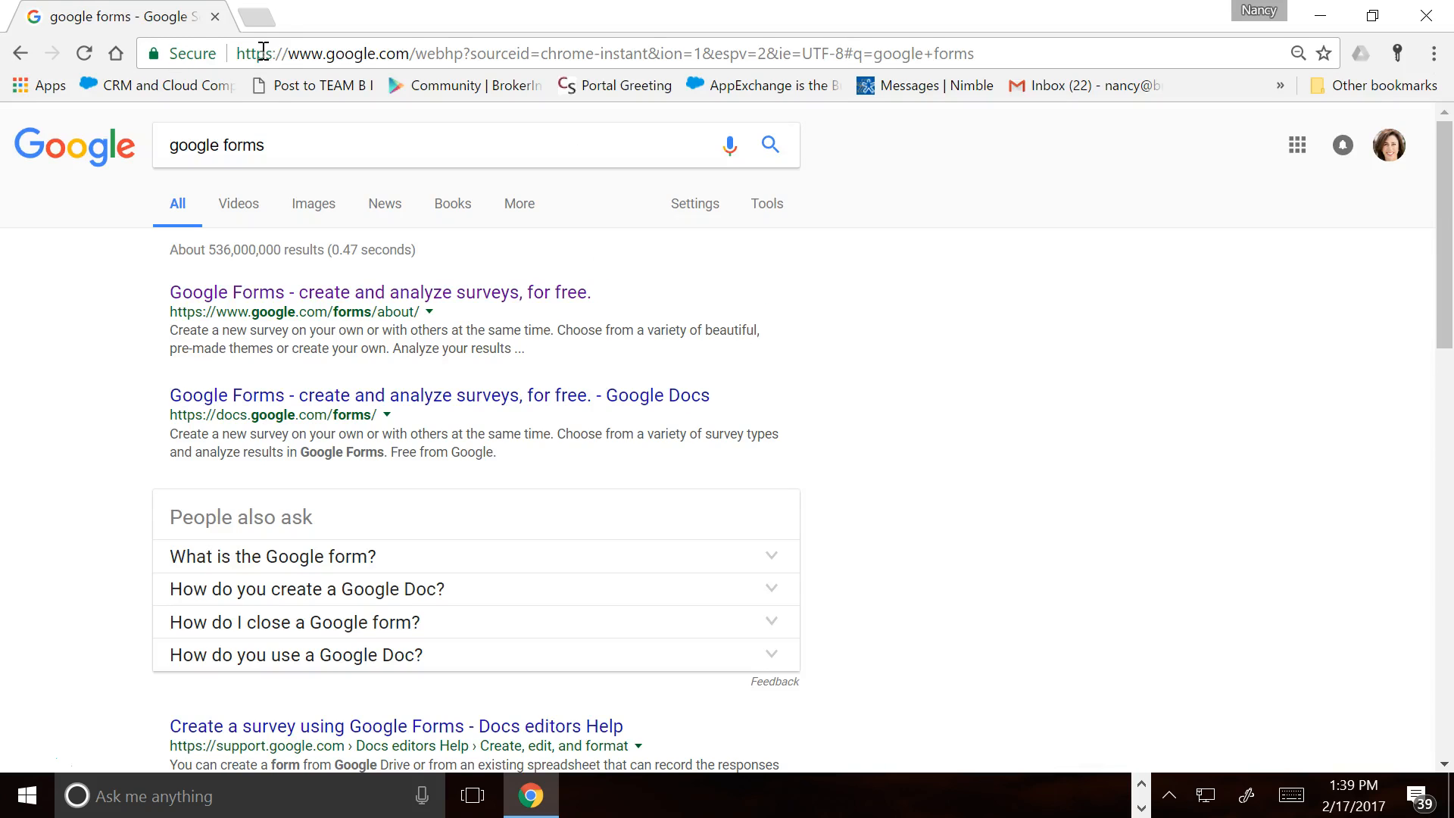
Open Google Forms from the results and start a new blank form
left_click(299, 295)
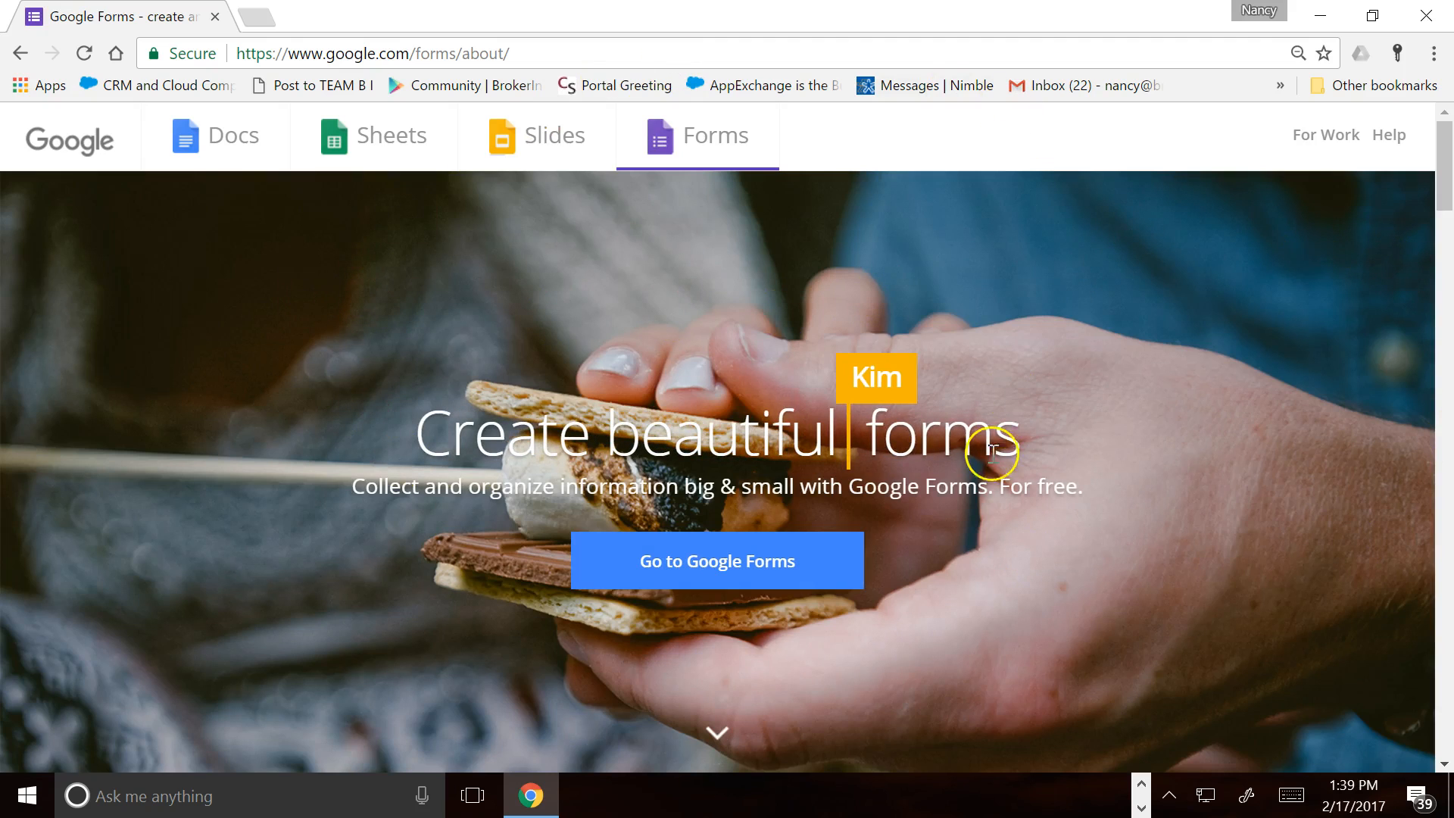
left_click(653, 578)
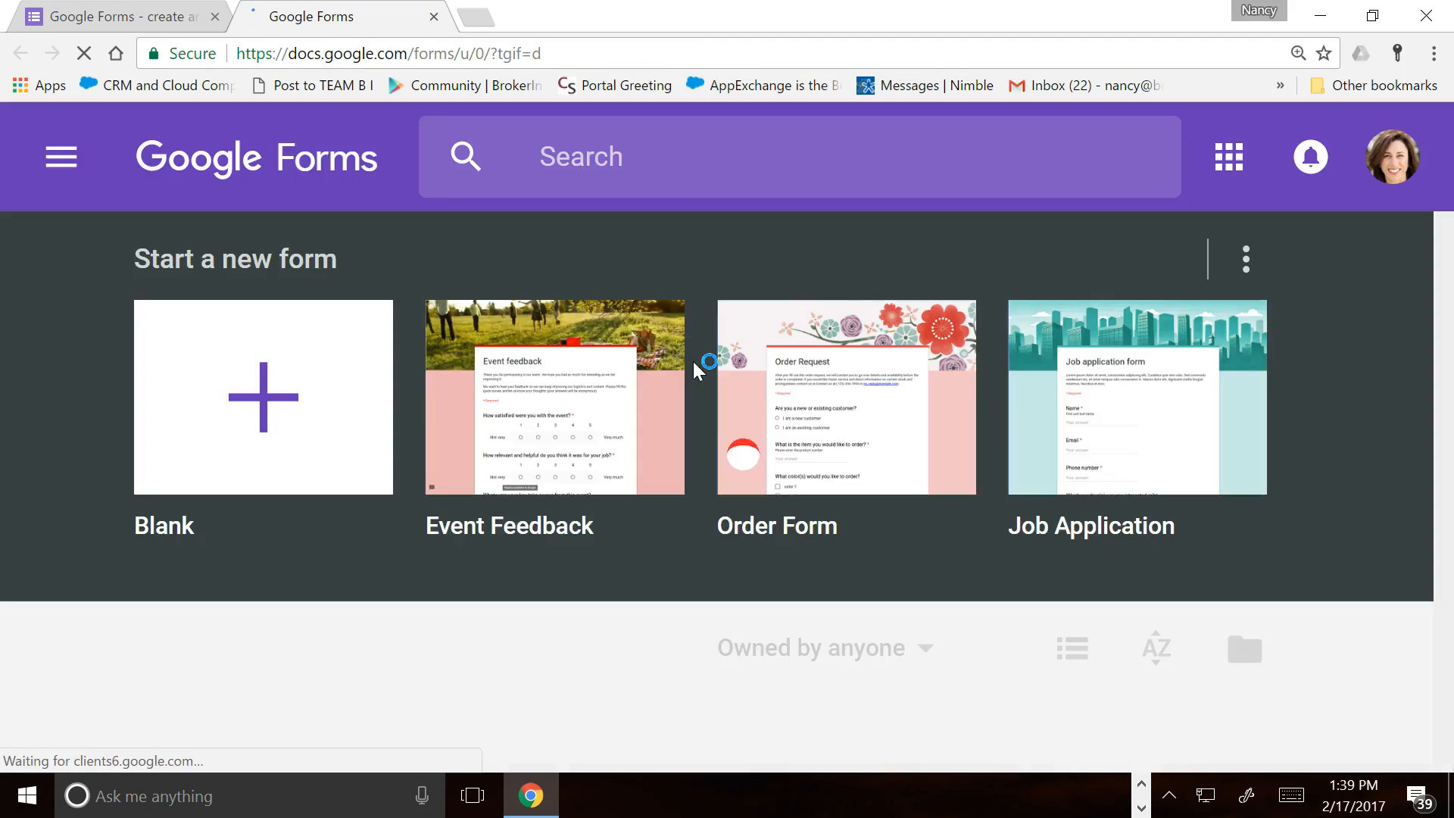
left_click(277, 404)
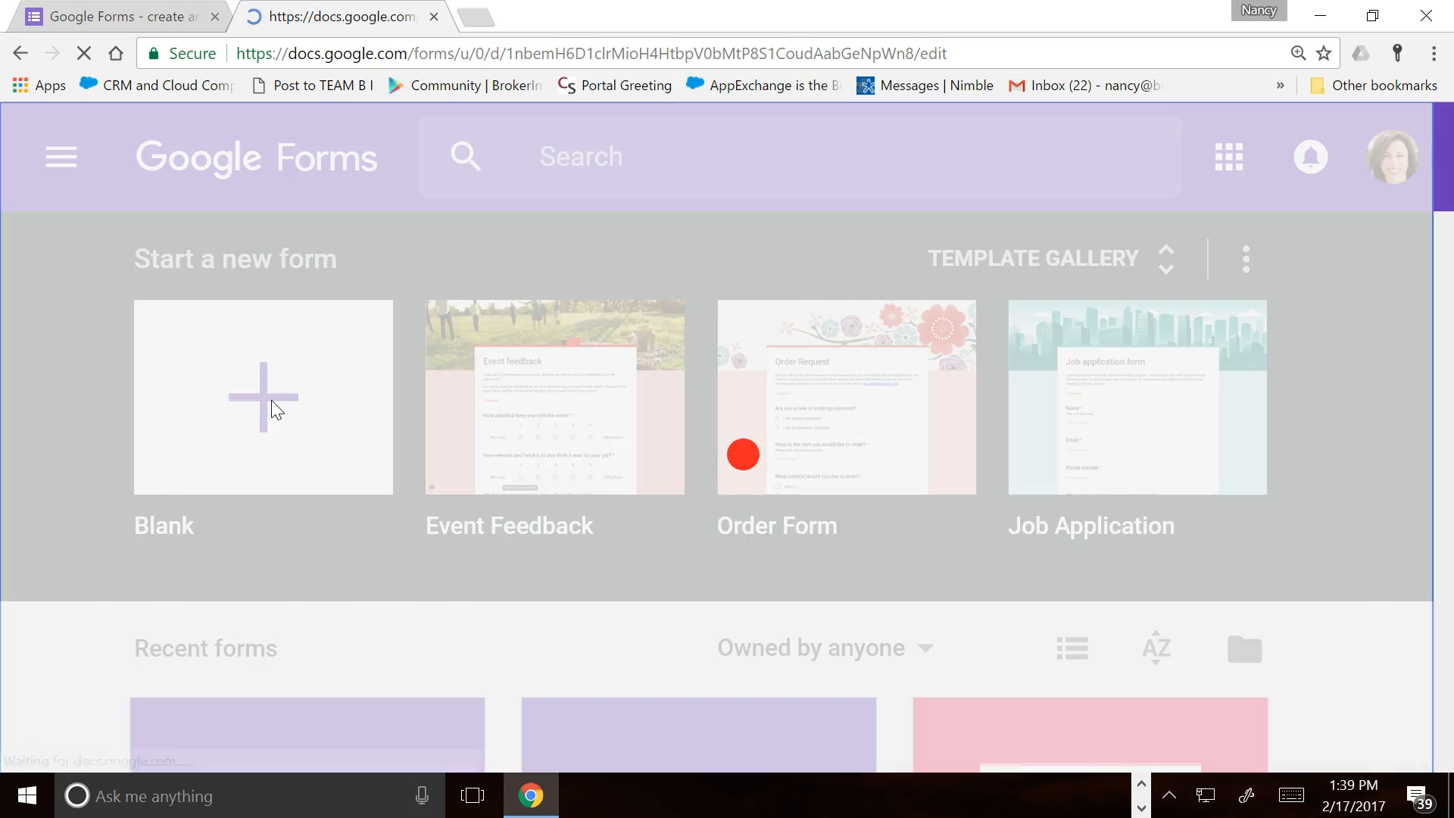
Title the form 'Communications Survey' with description 'Choice of Social Network Platform Business vs. Personal'
scroll(292, 506, "down", 2)
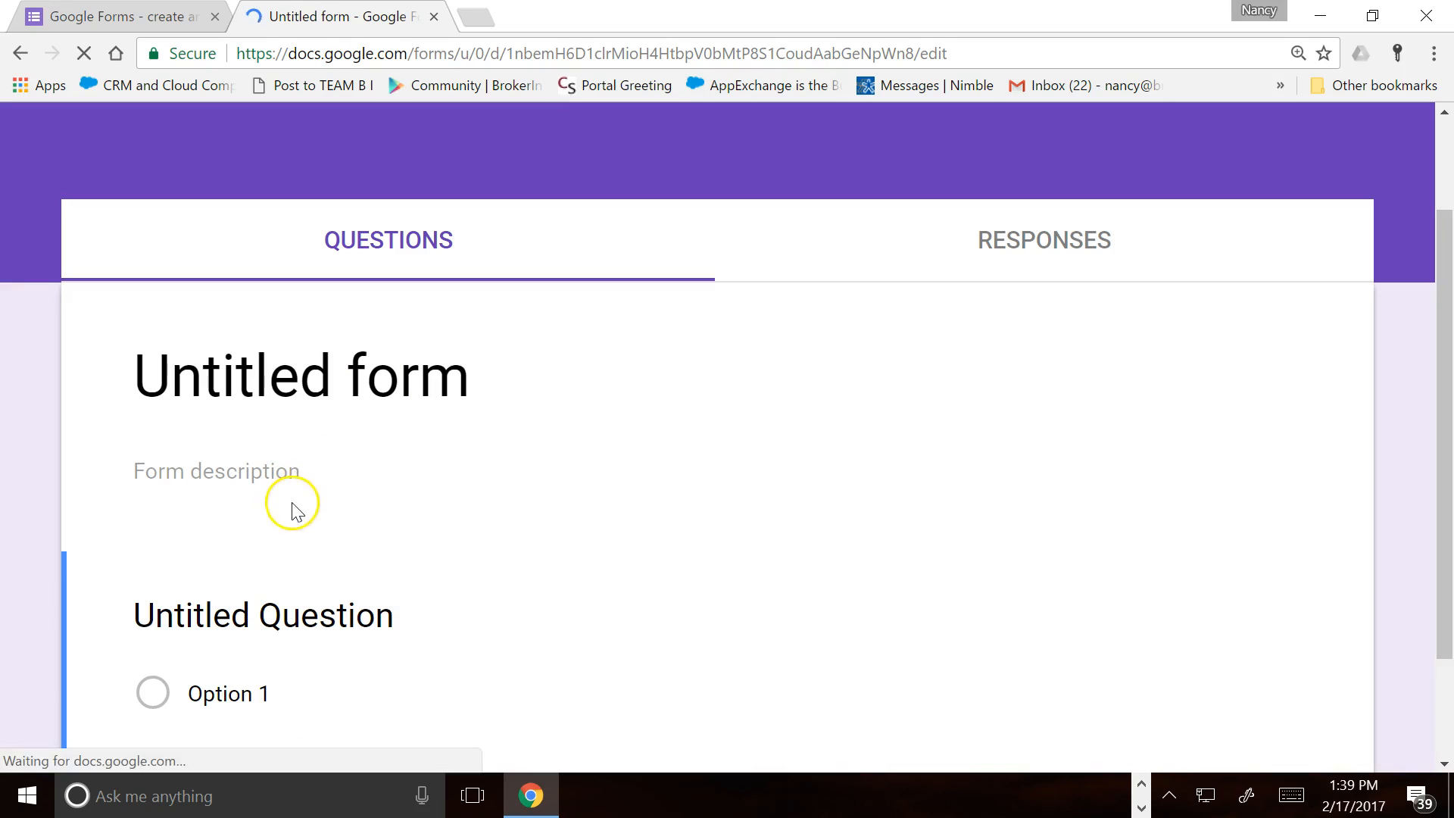
left_click(382, 378)
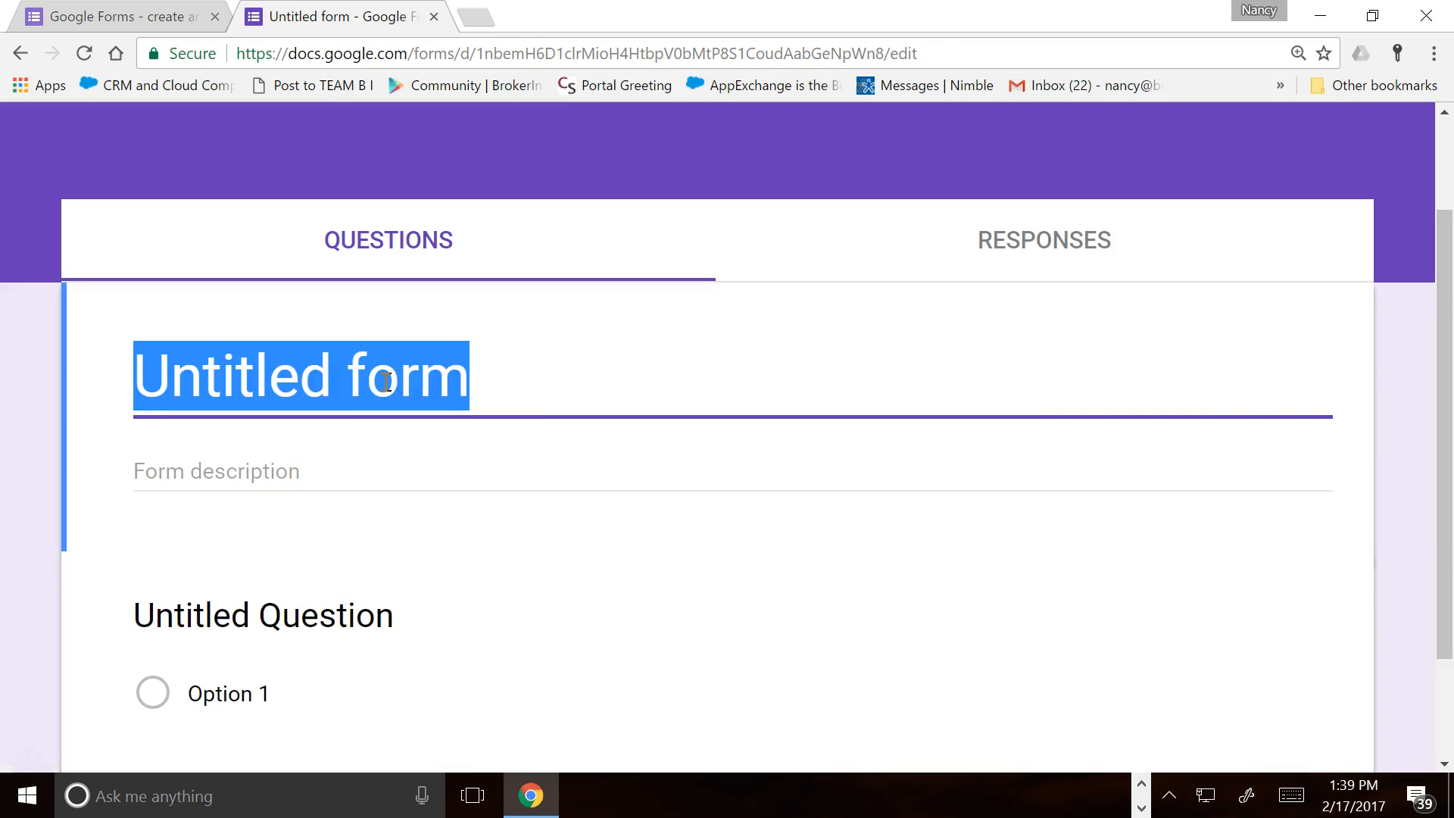
type("Communications Survey")
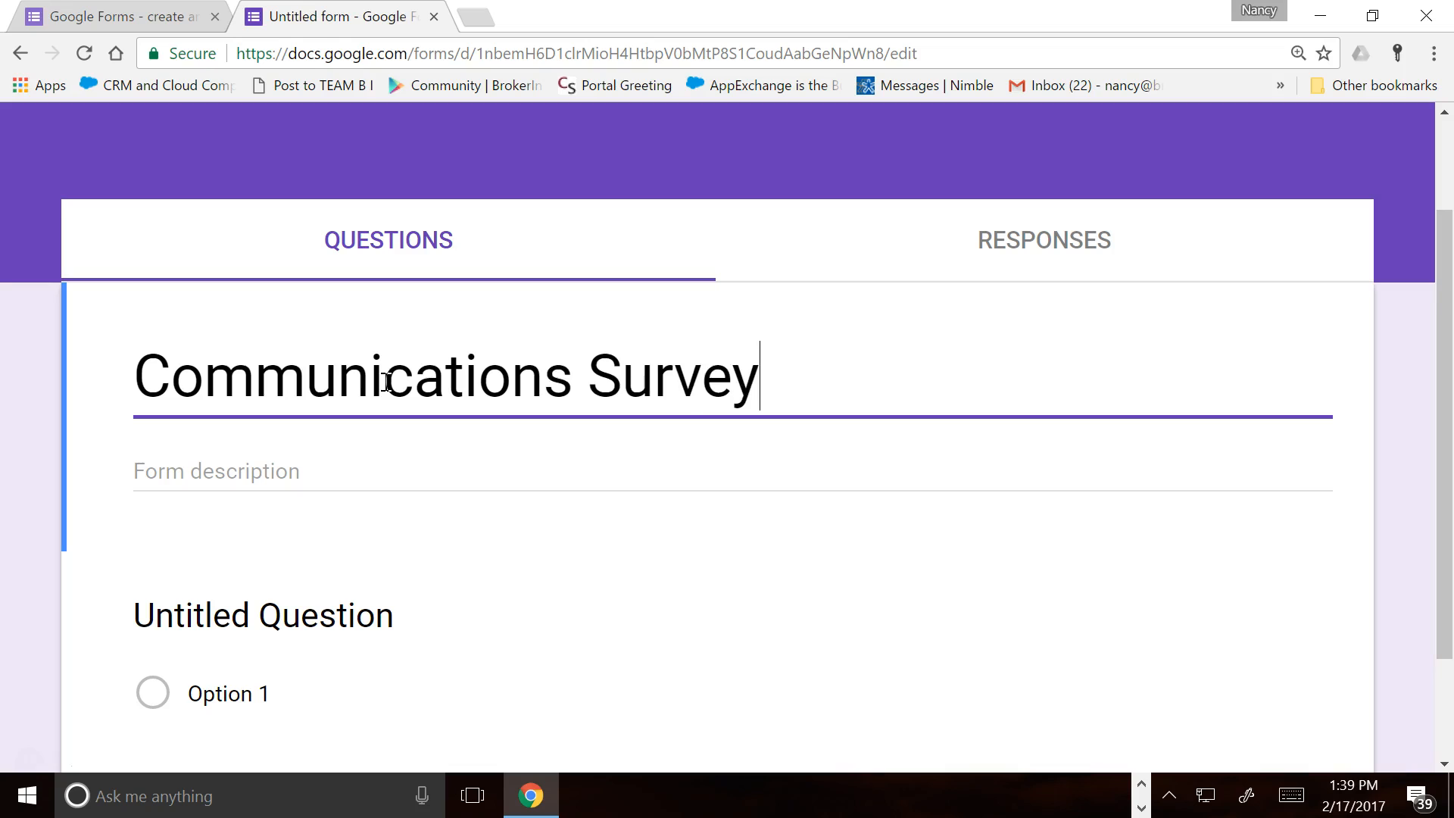
left_click(267, 469)
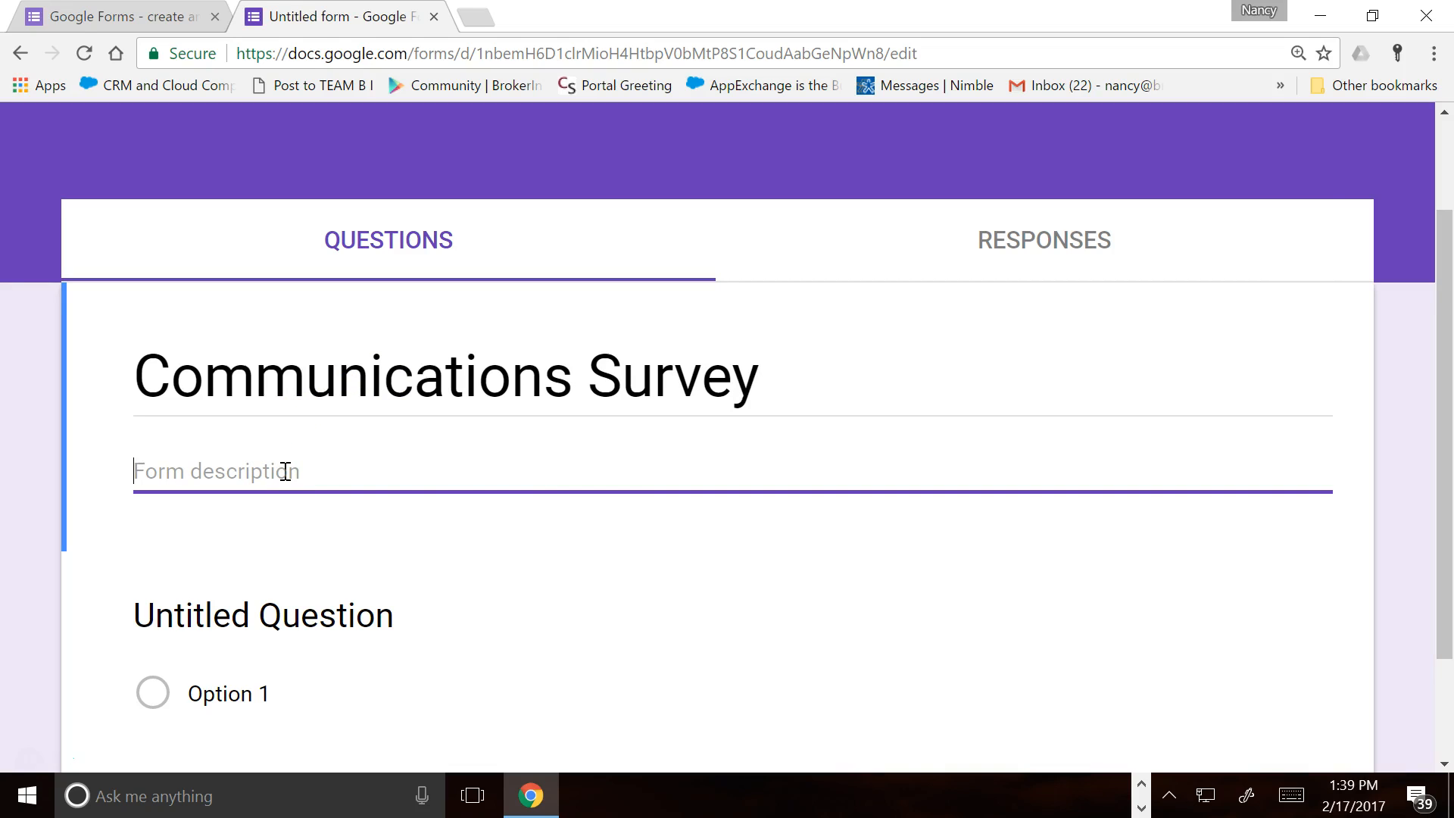
type("Ch")
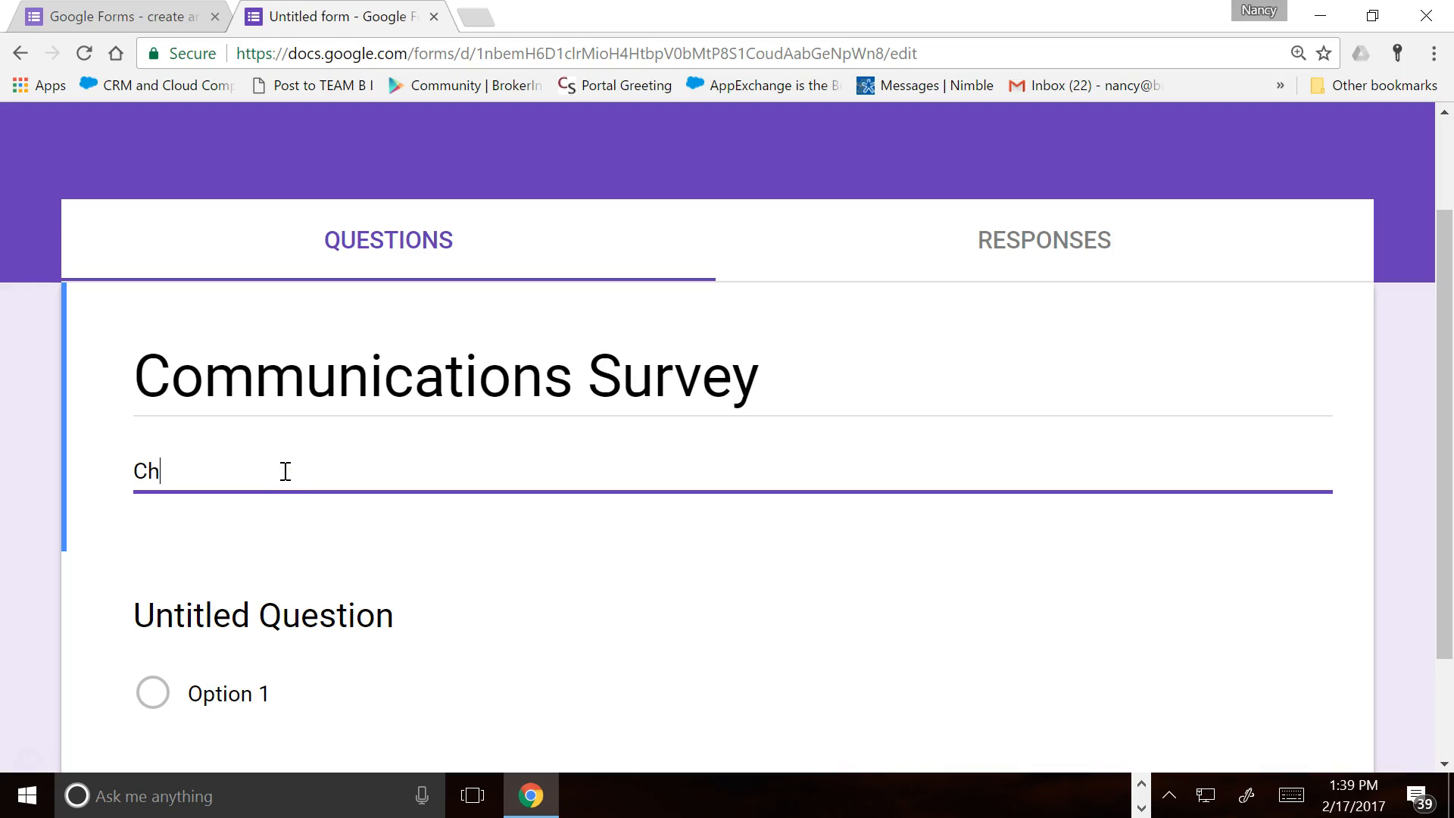
type("oice of Social Network ")
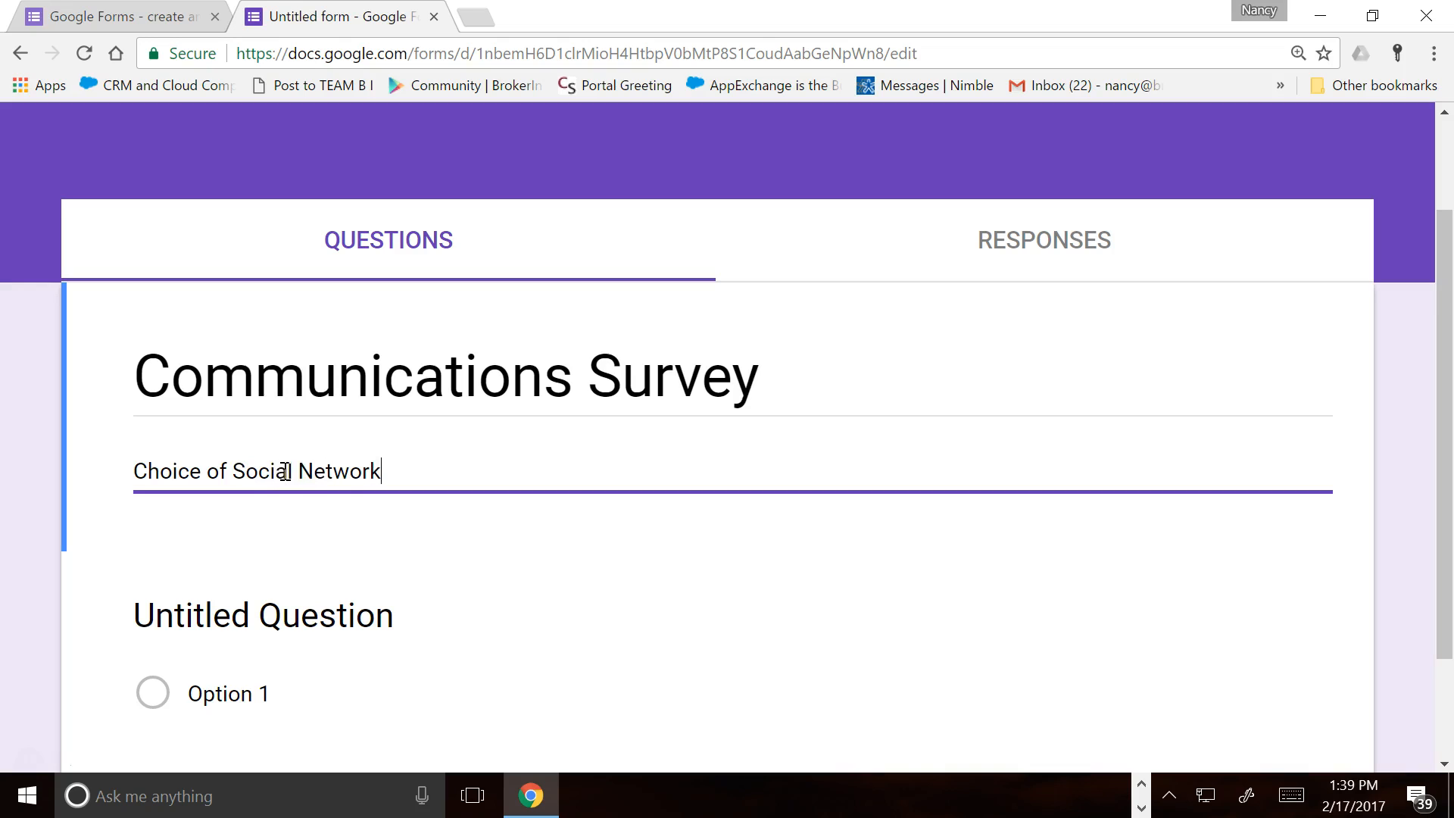
type("Platform Bu")
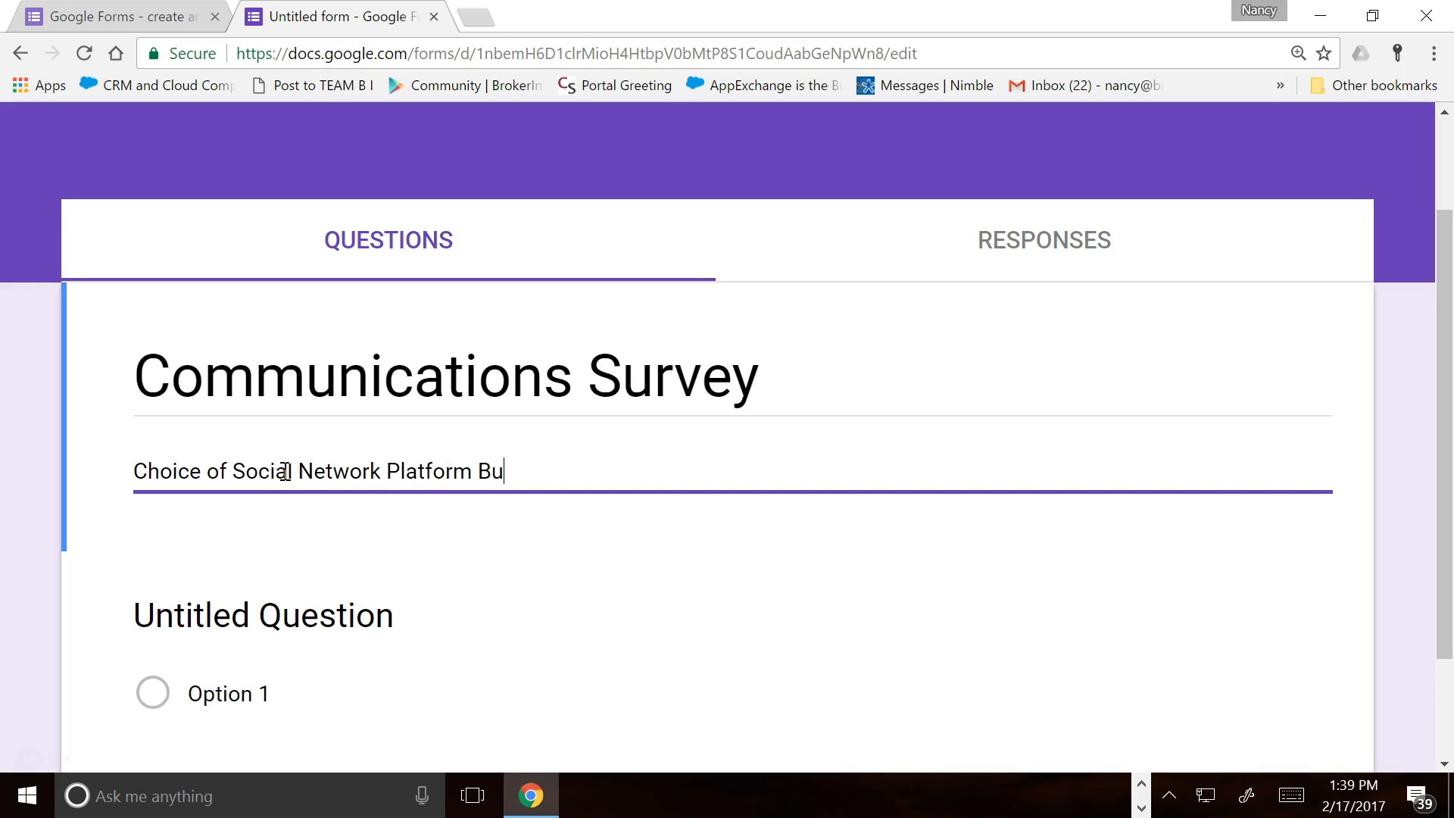
type("siness vs. ")
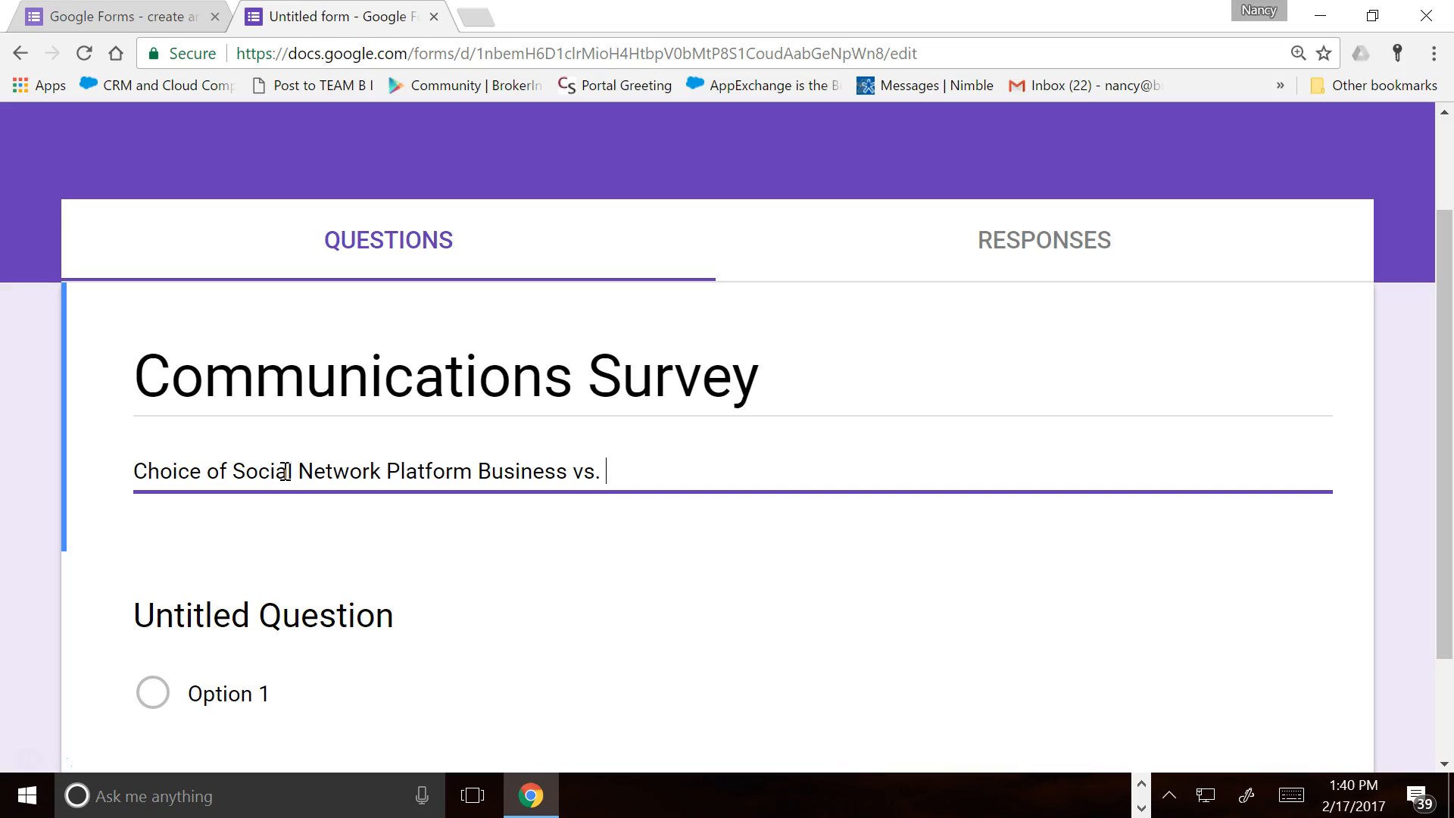
type("Personal")
Rename the 'Untitled form' file to 'Communications Survey'
scroll(470, 601, "down", 2)
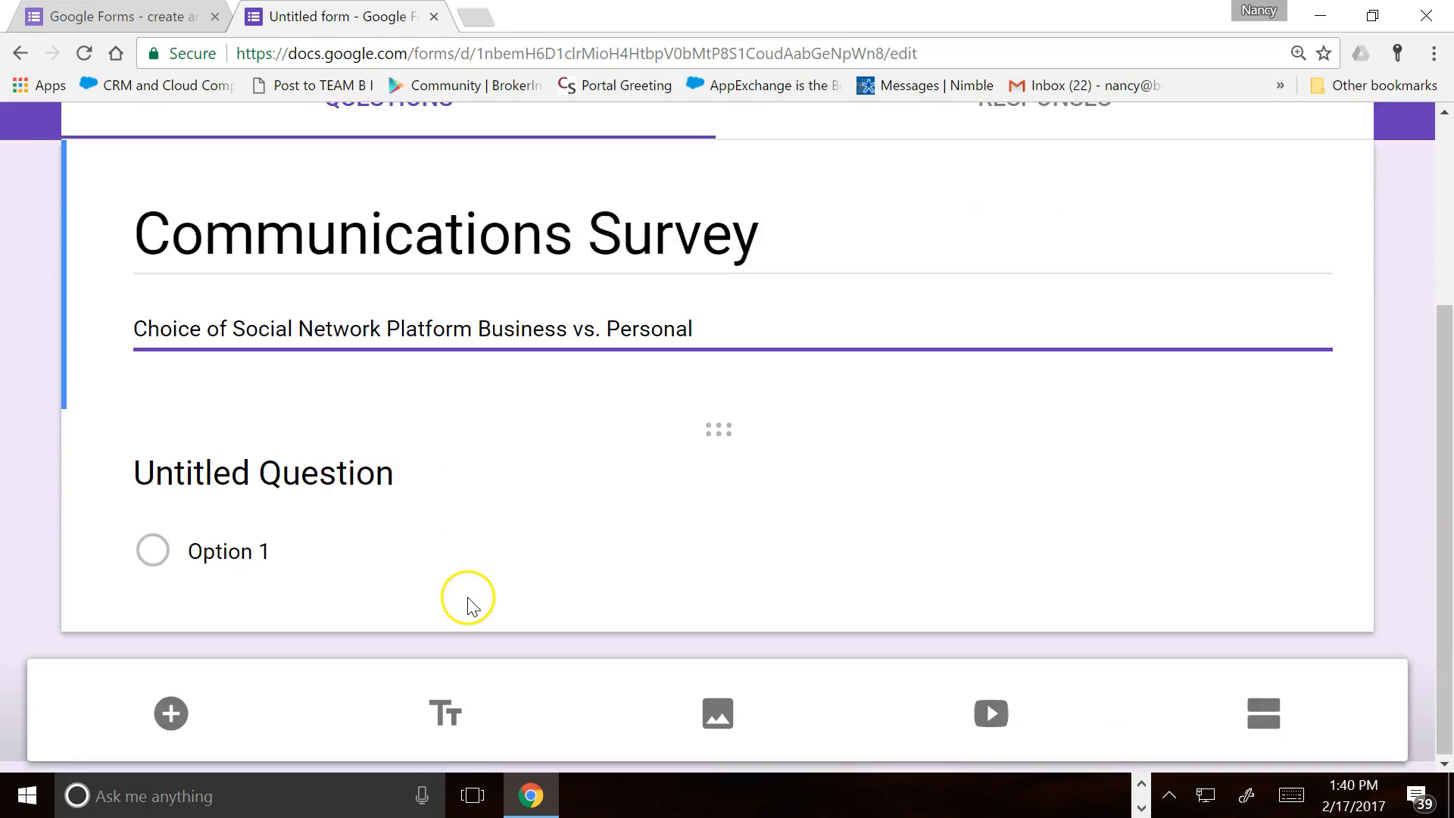
scroll(470, 600, "up", 4)
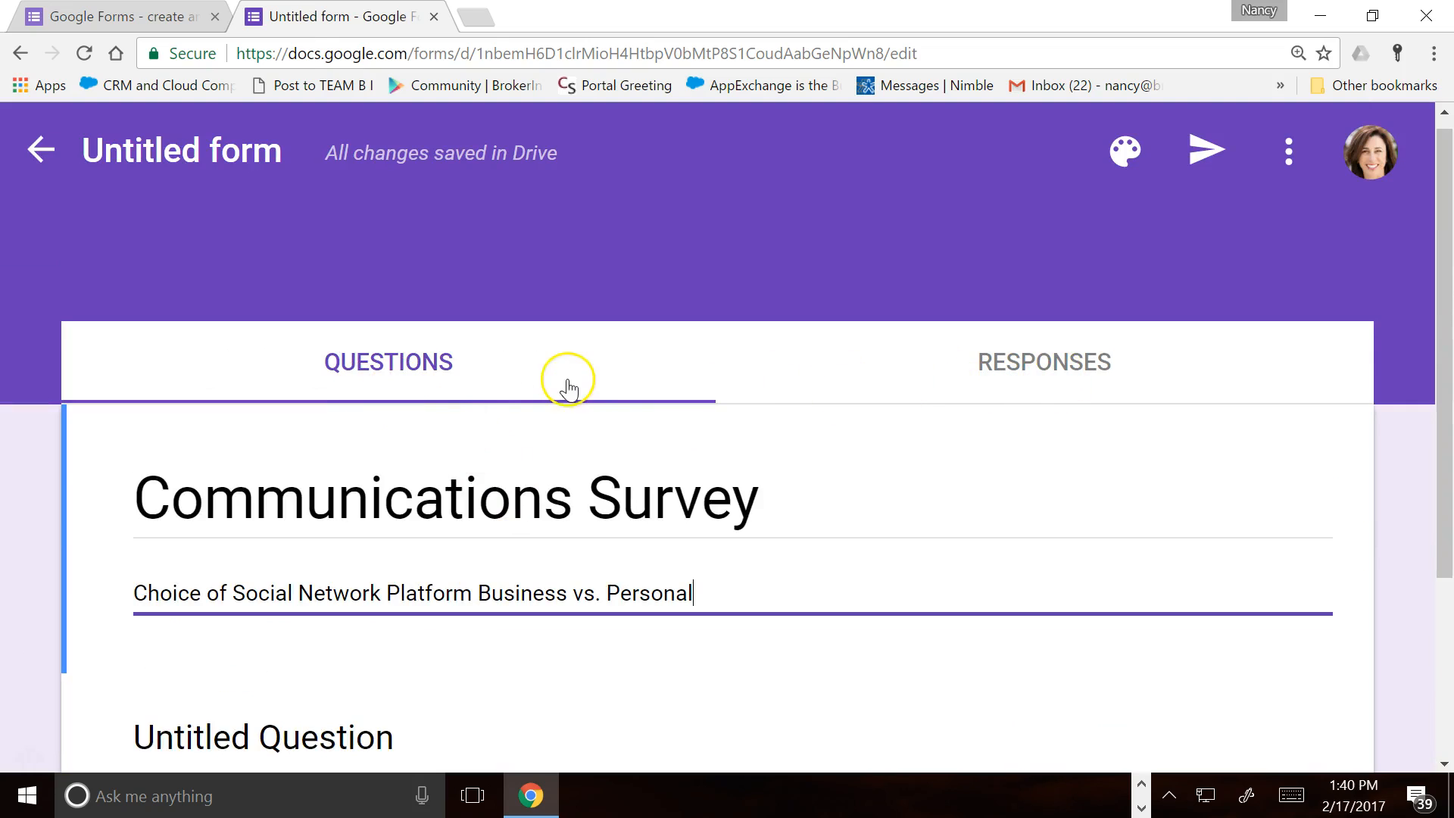
left_click(1034, 396)
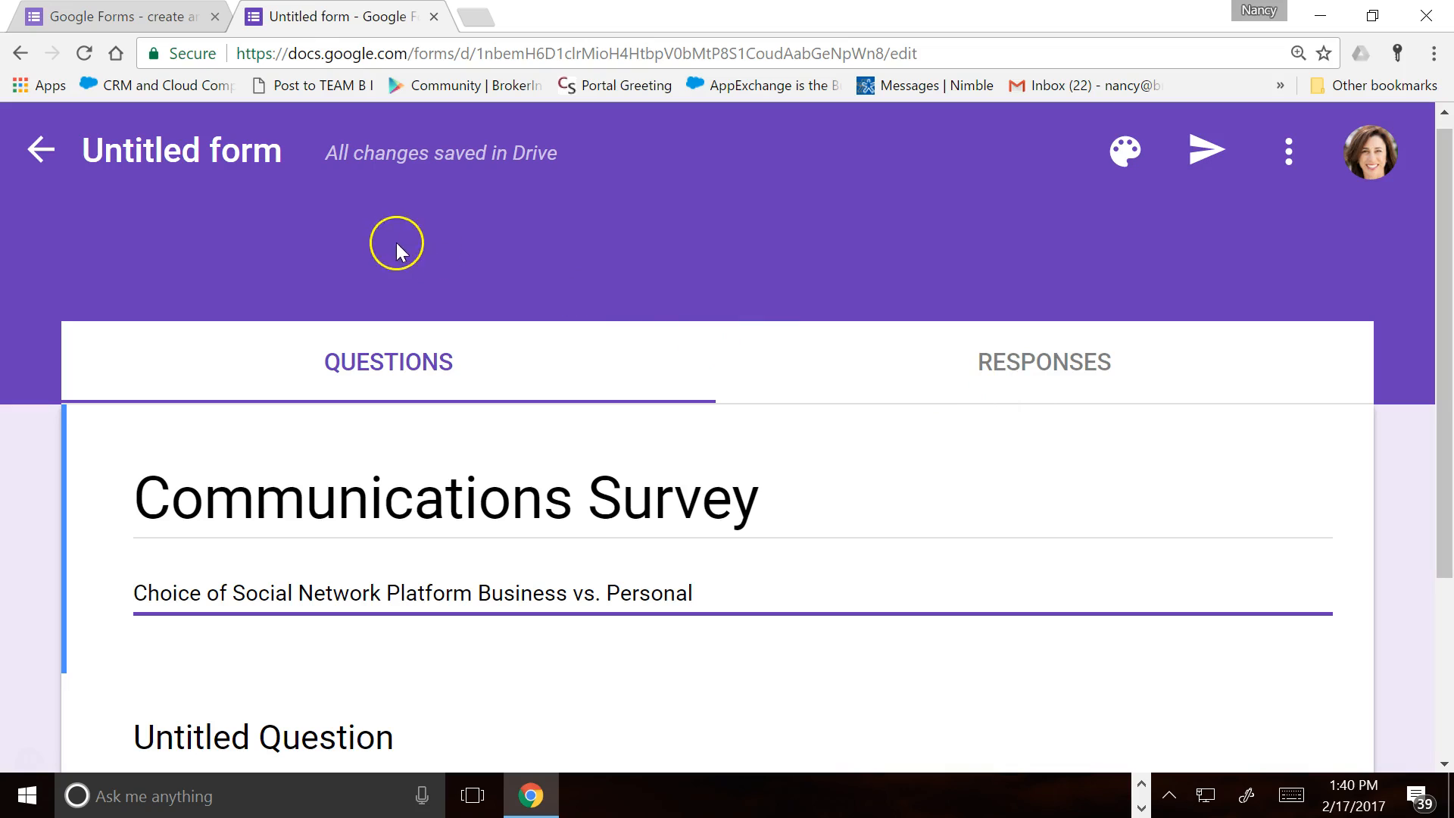
left_click(260, 175)
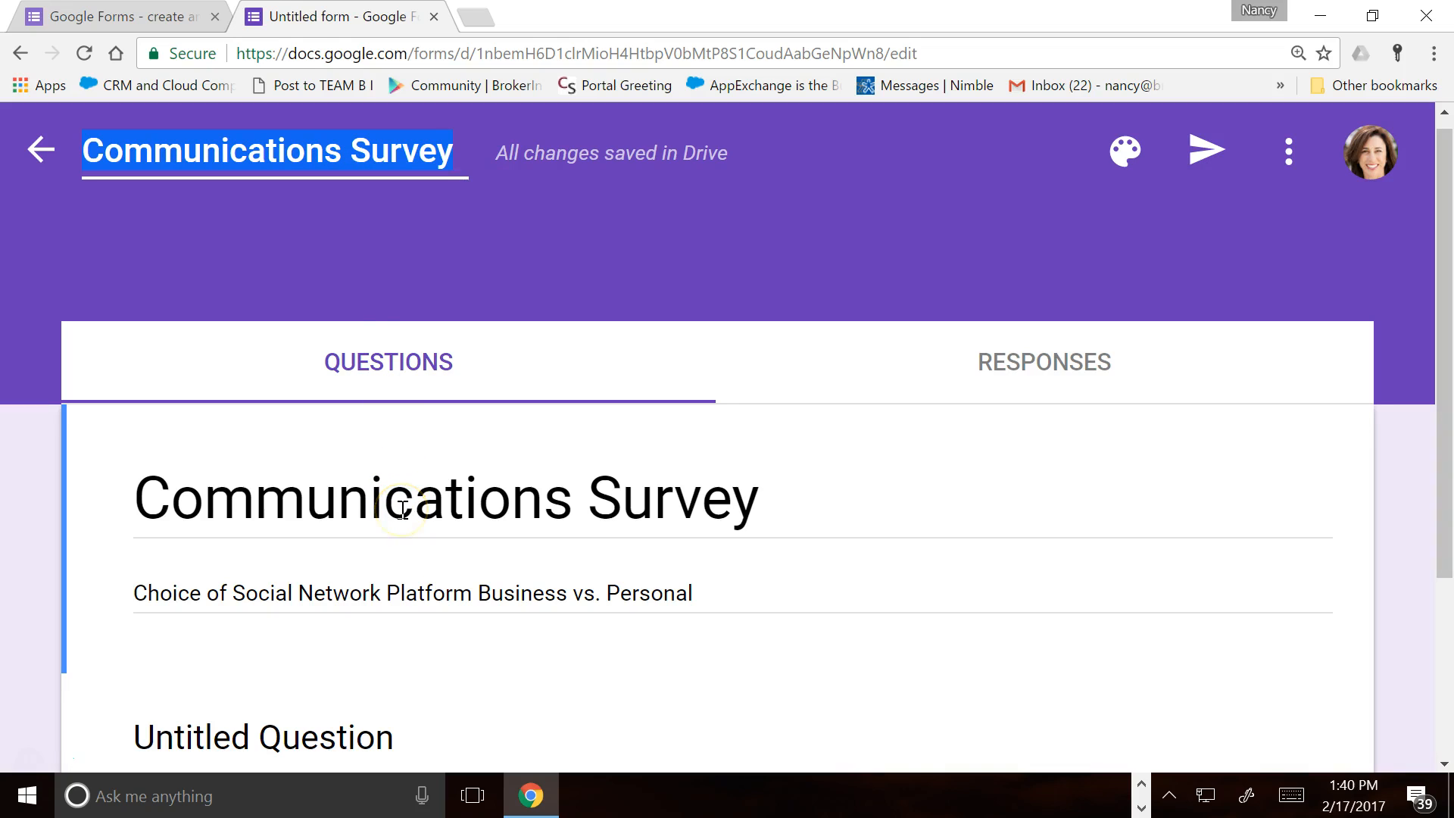
scroll(402, 509, "down", 3)
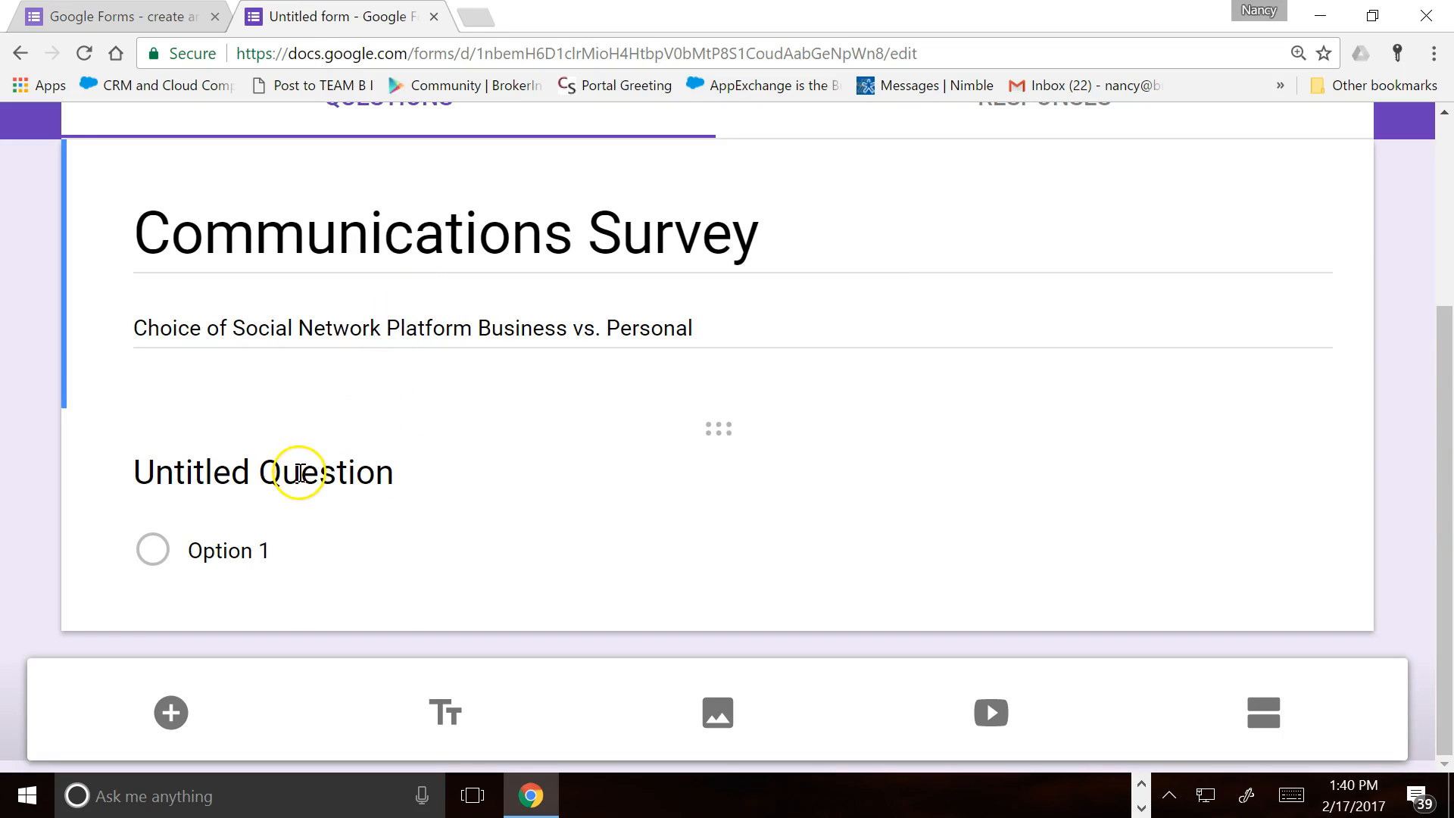
Set the first question to 'What do you prefer to use for business social networking'
left_click(297, 471)
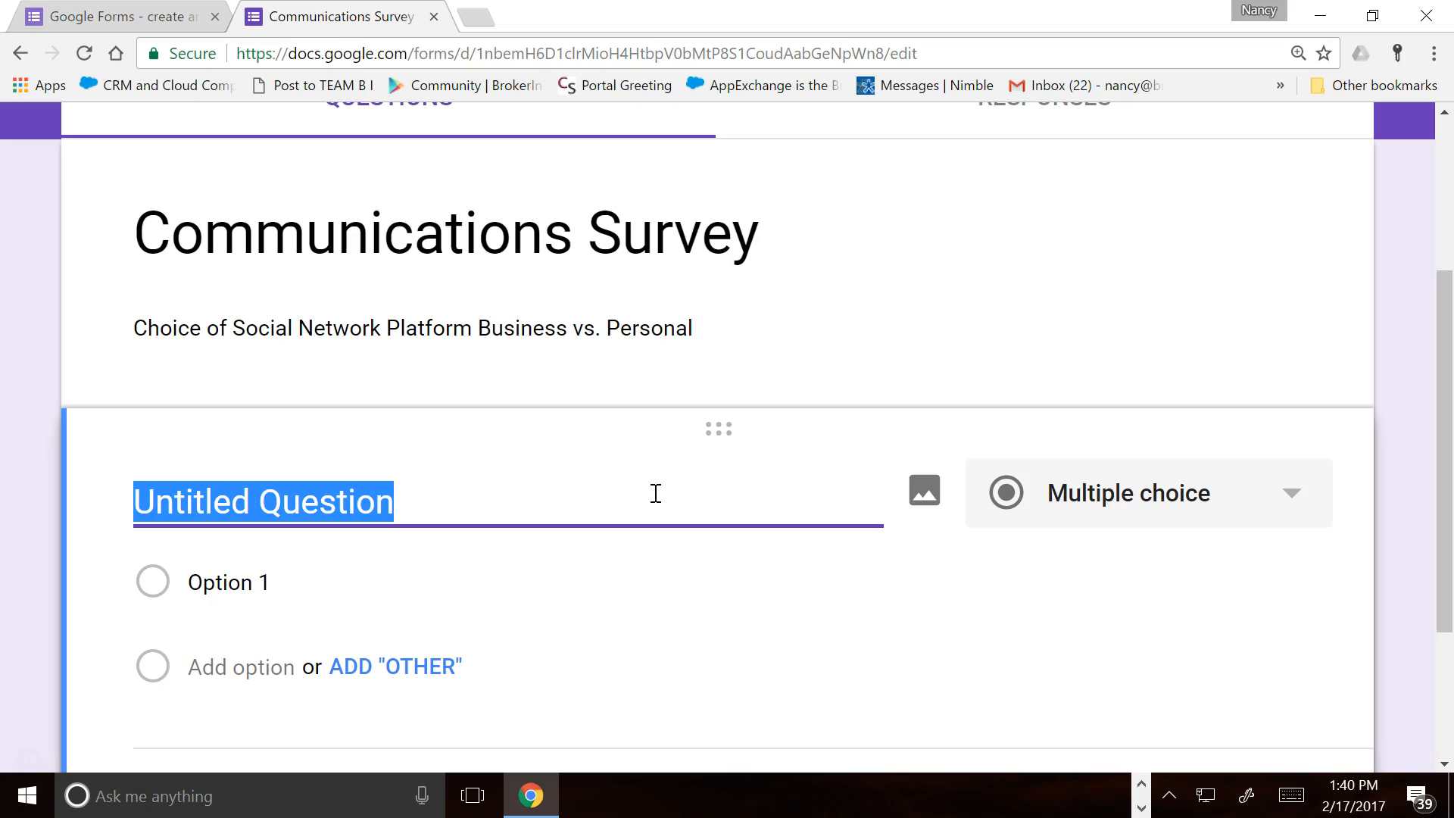
type("What do you prefer to use for ")
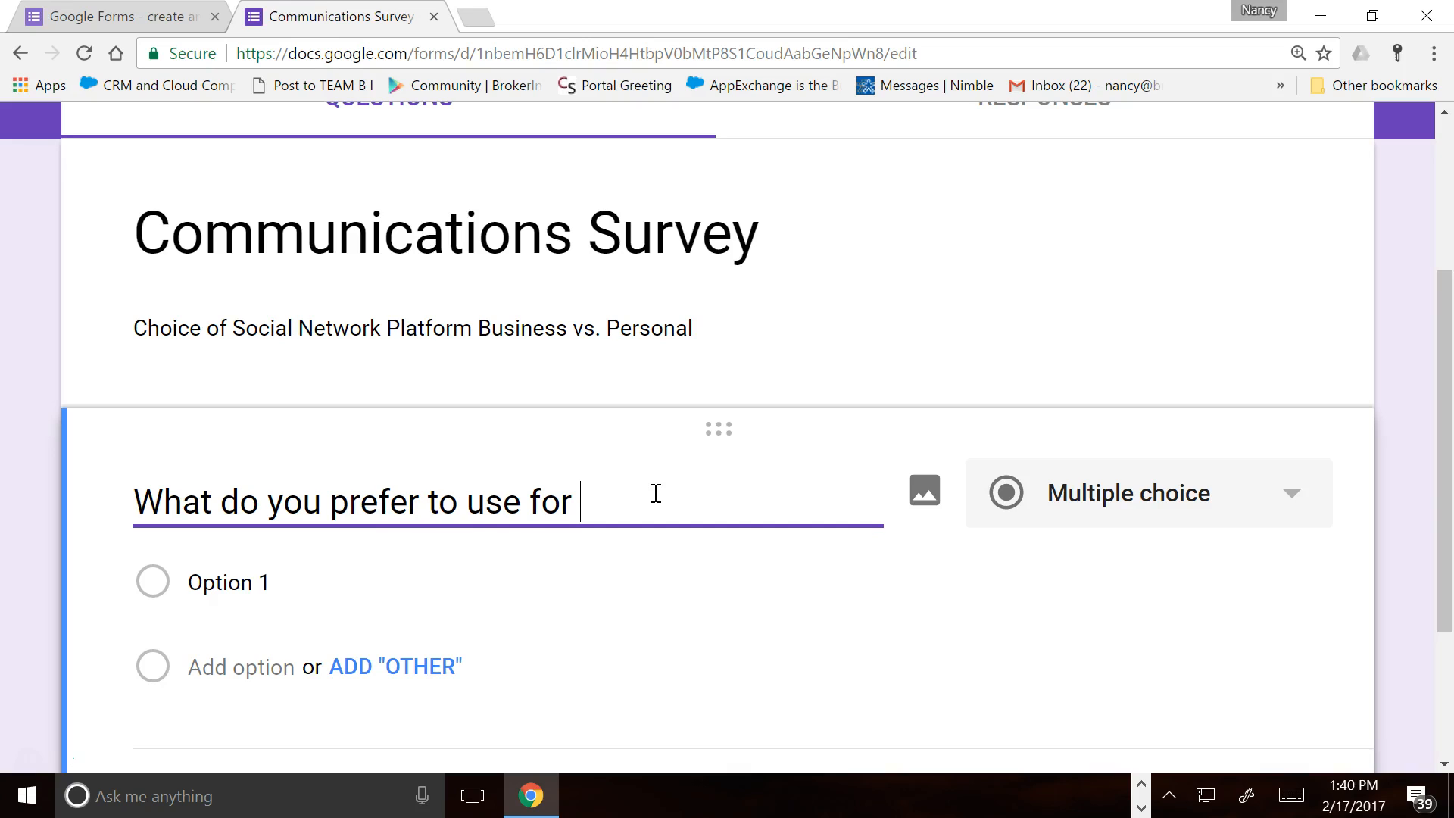
type("business ")
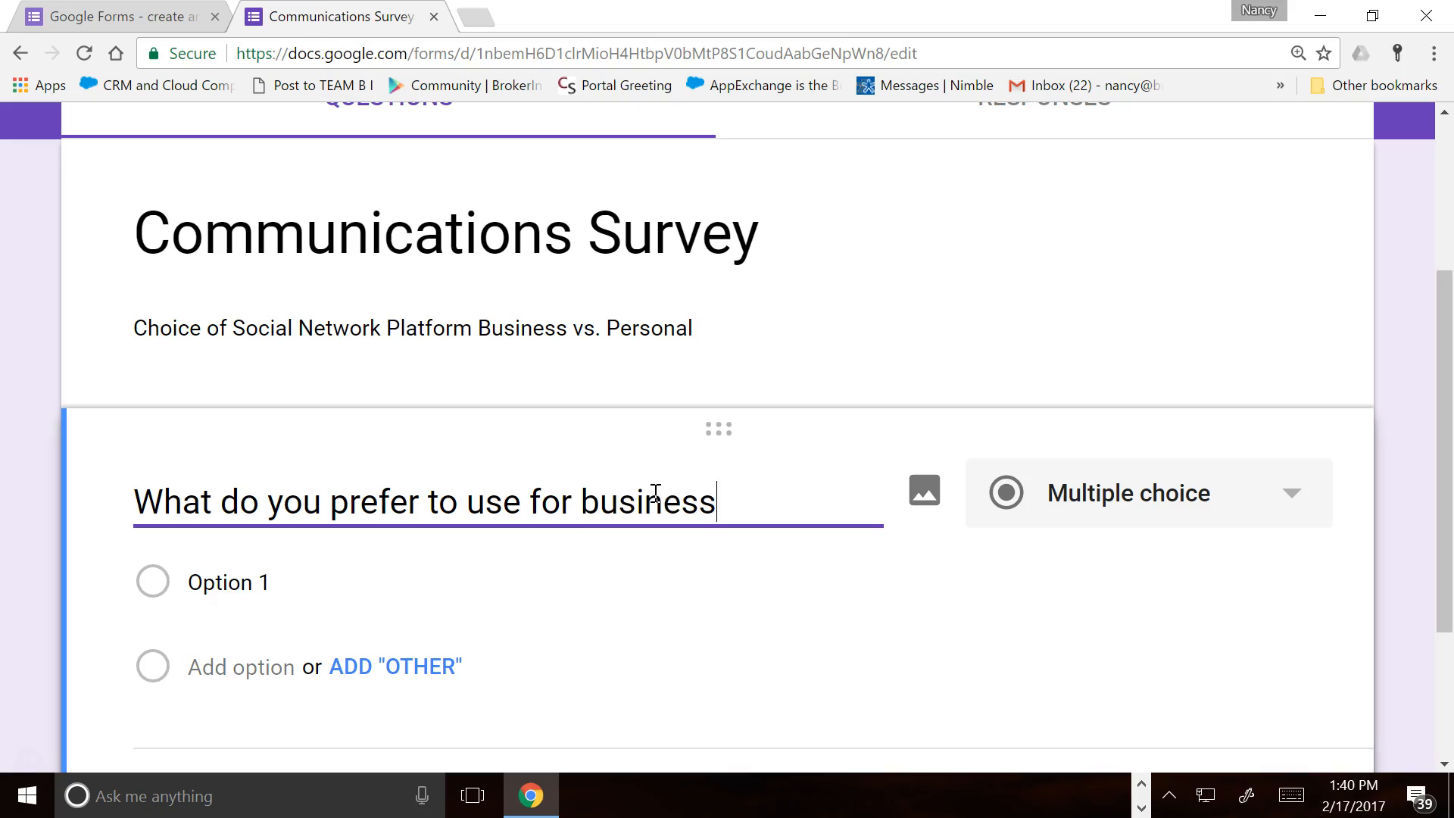
type("social n")
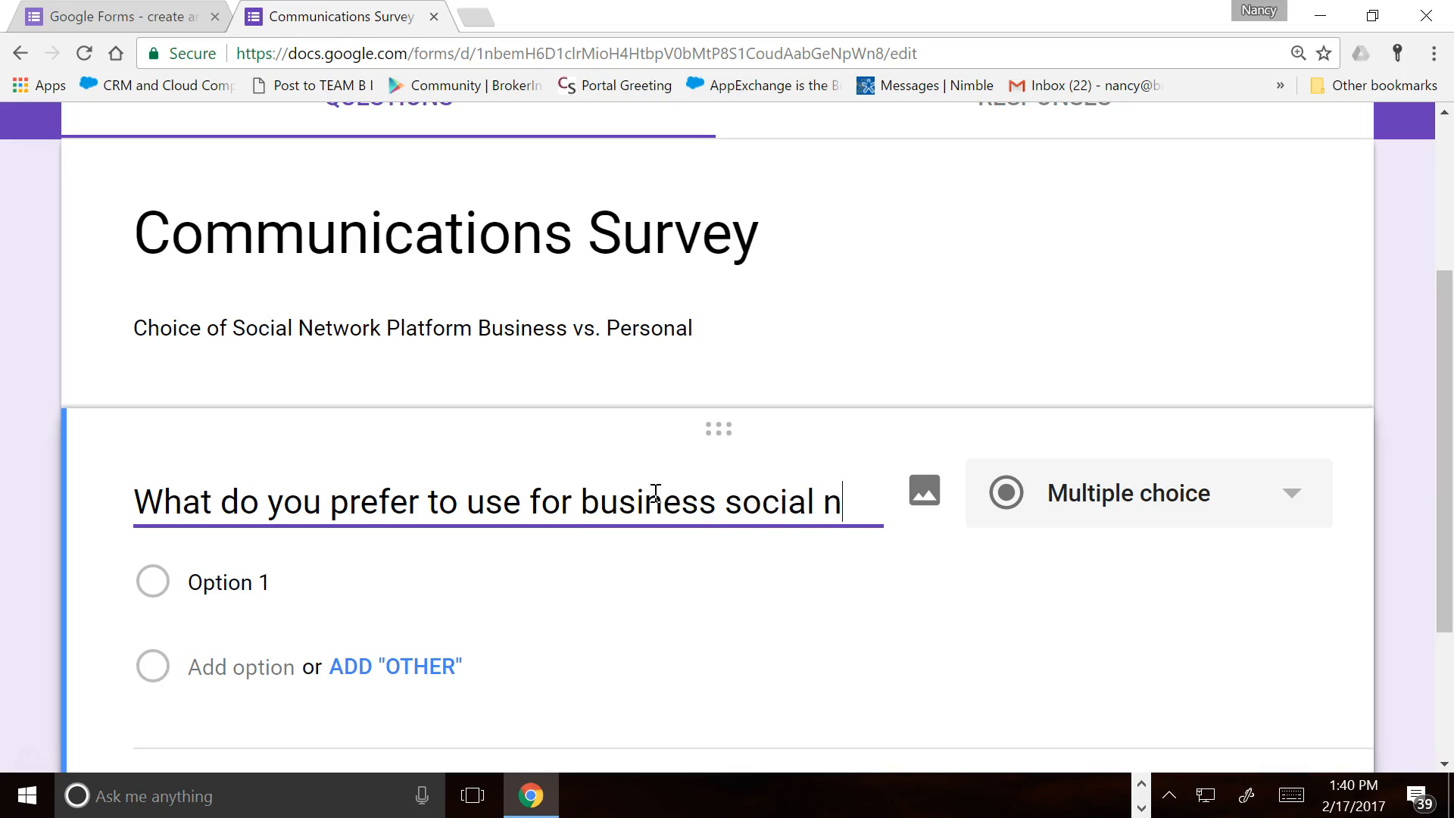
type("etworking")
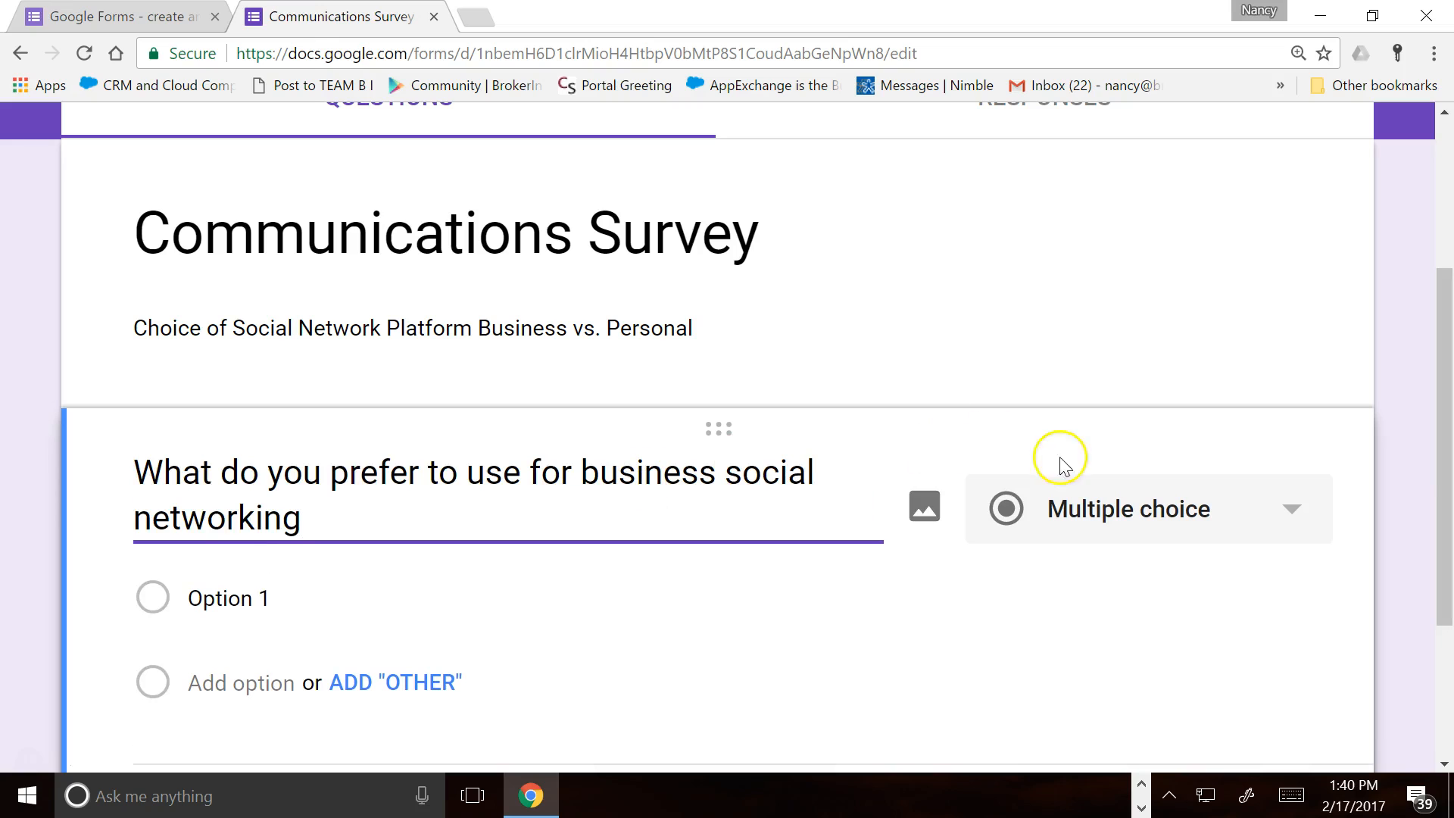
Change the question type to Checkboxes
left_click(1296, 511)
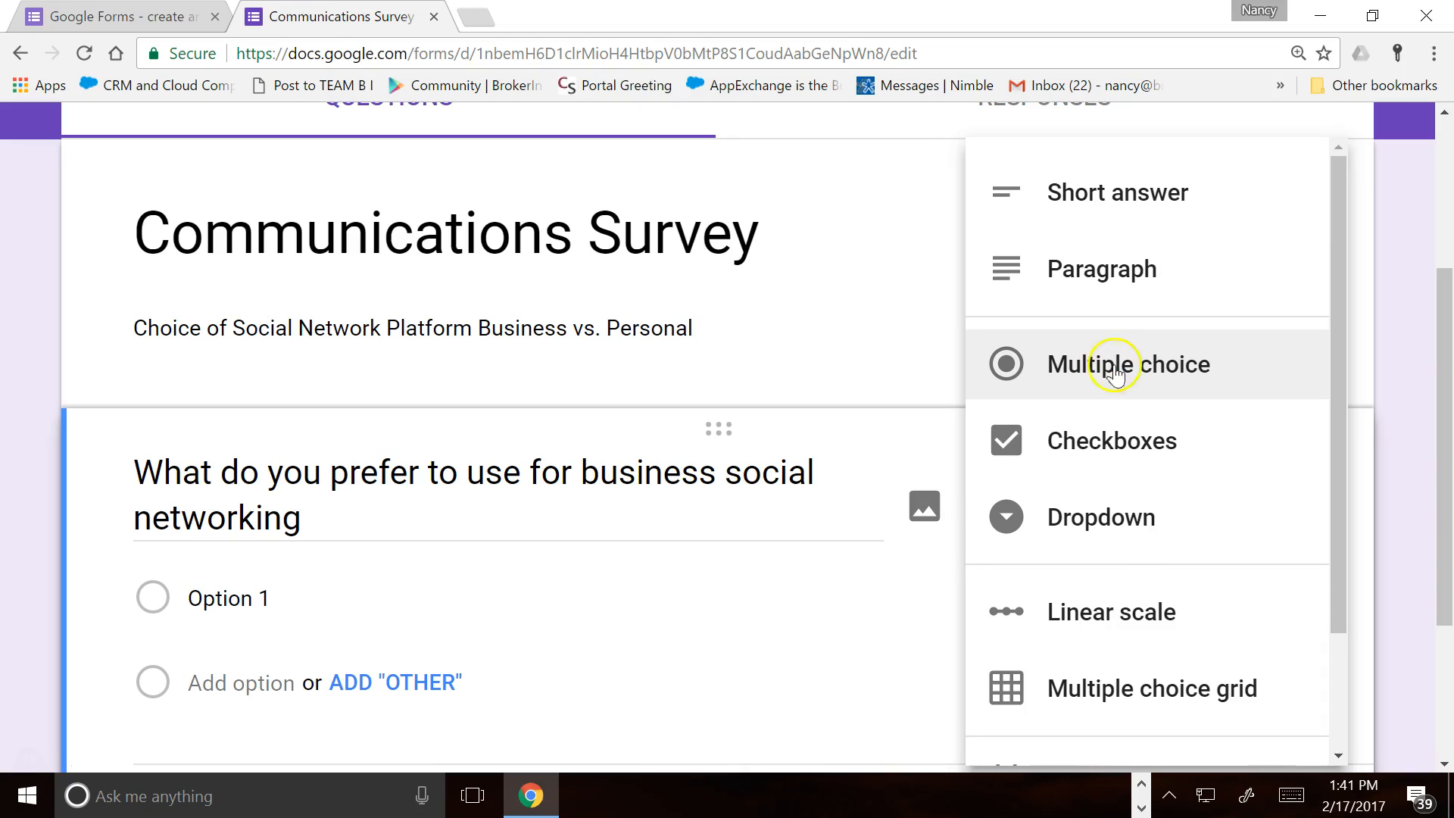
left_click(1096, 458)
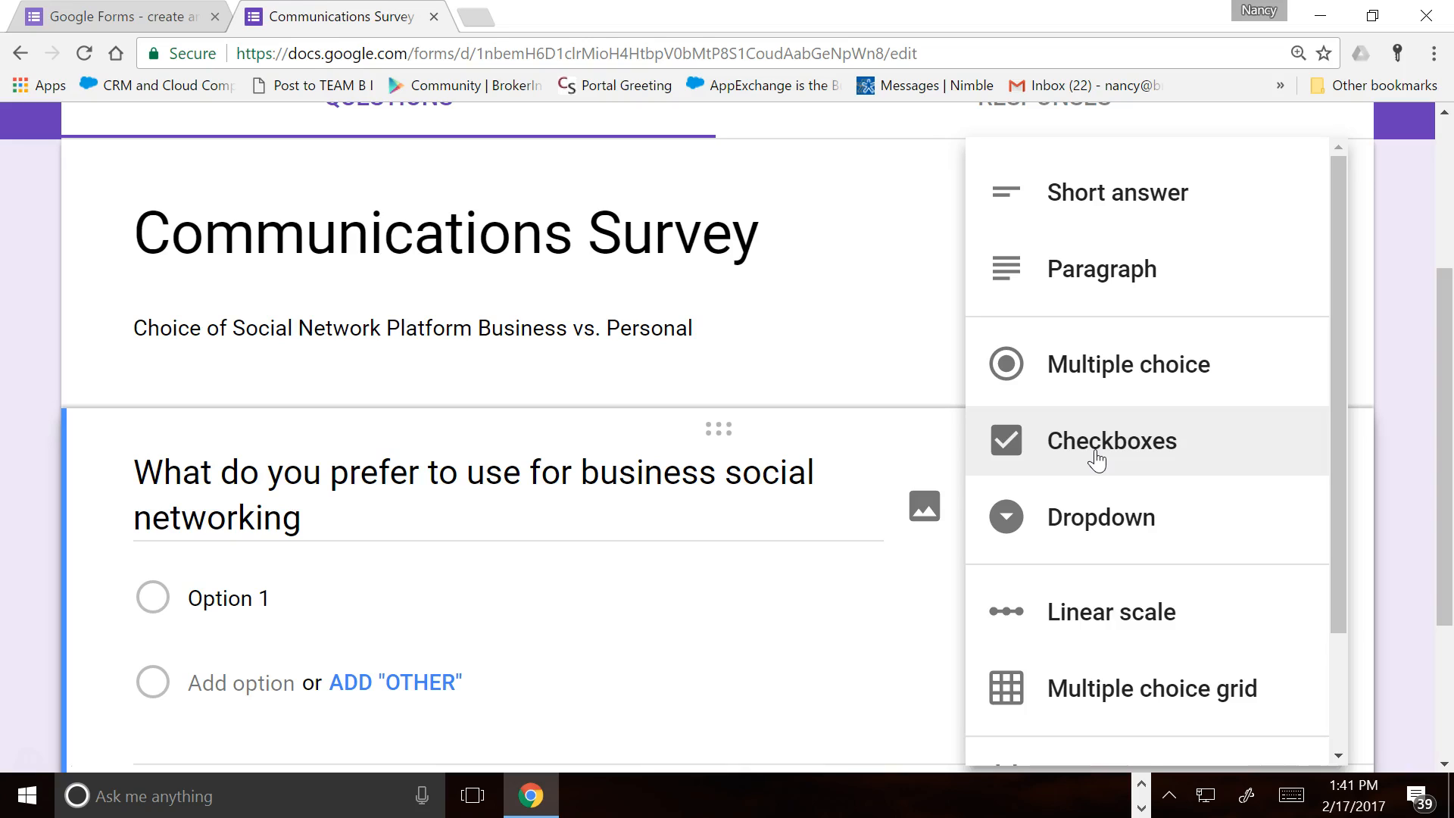
left_click(1096, 458)
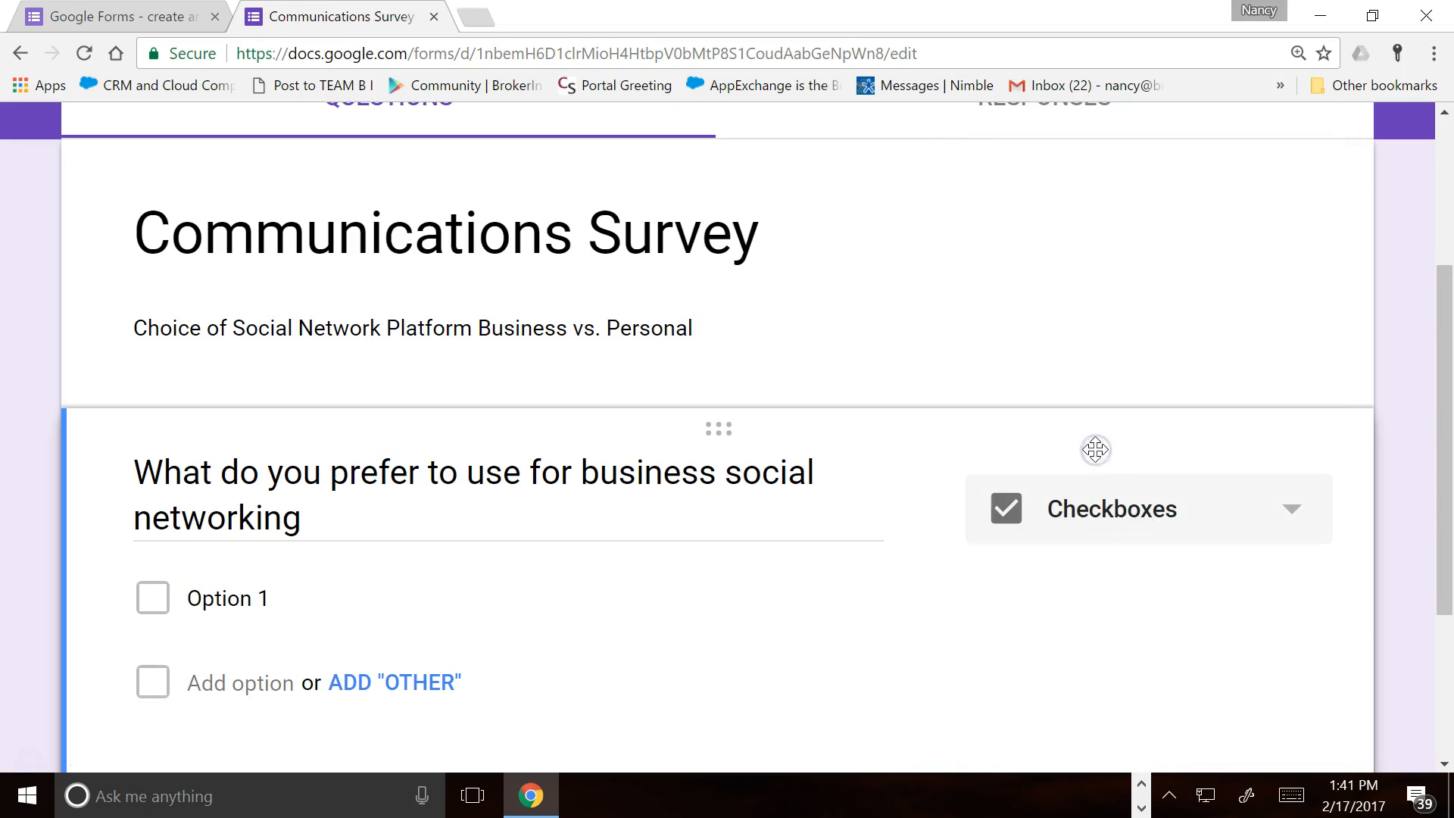
scroll(744, 556, "down", 1)
scroll(745, 550, "down", 2)
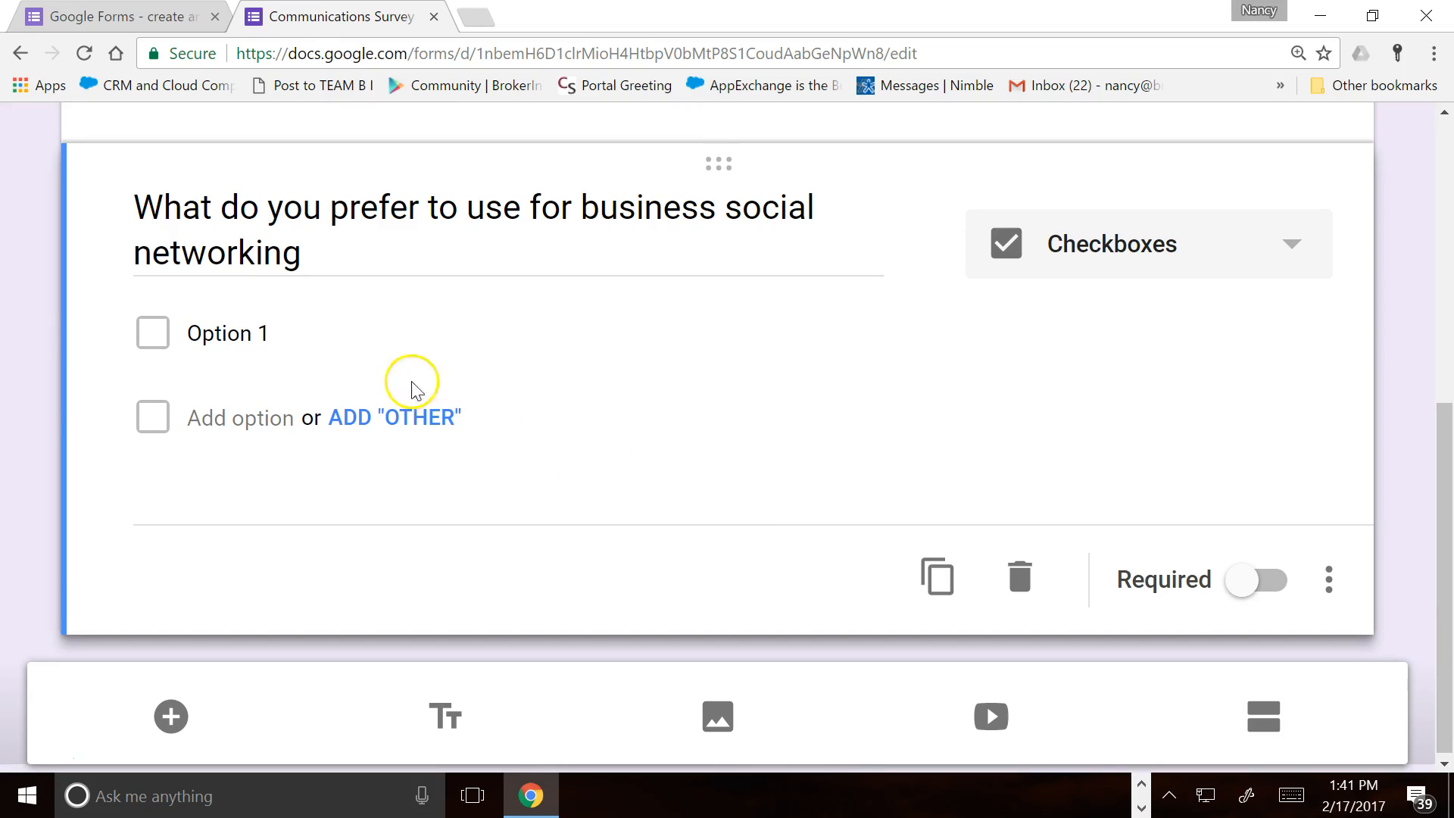
Make Facebook the first choice and add an 'Other' option
left_click(271, 335)
key("BackSpace")
type("Facebook")
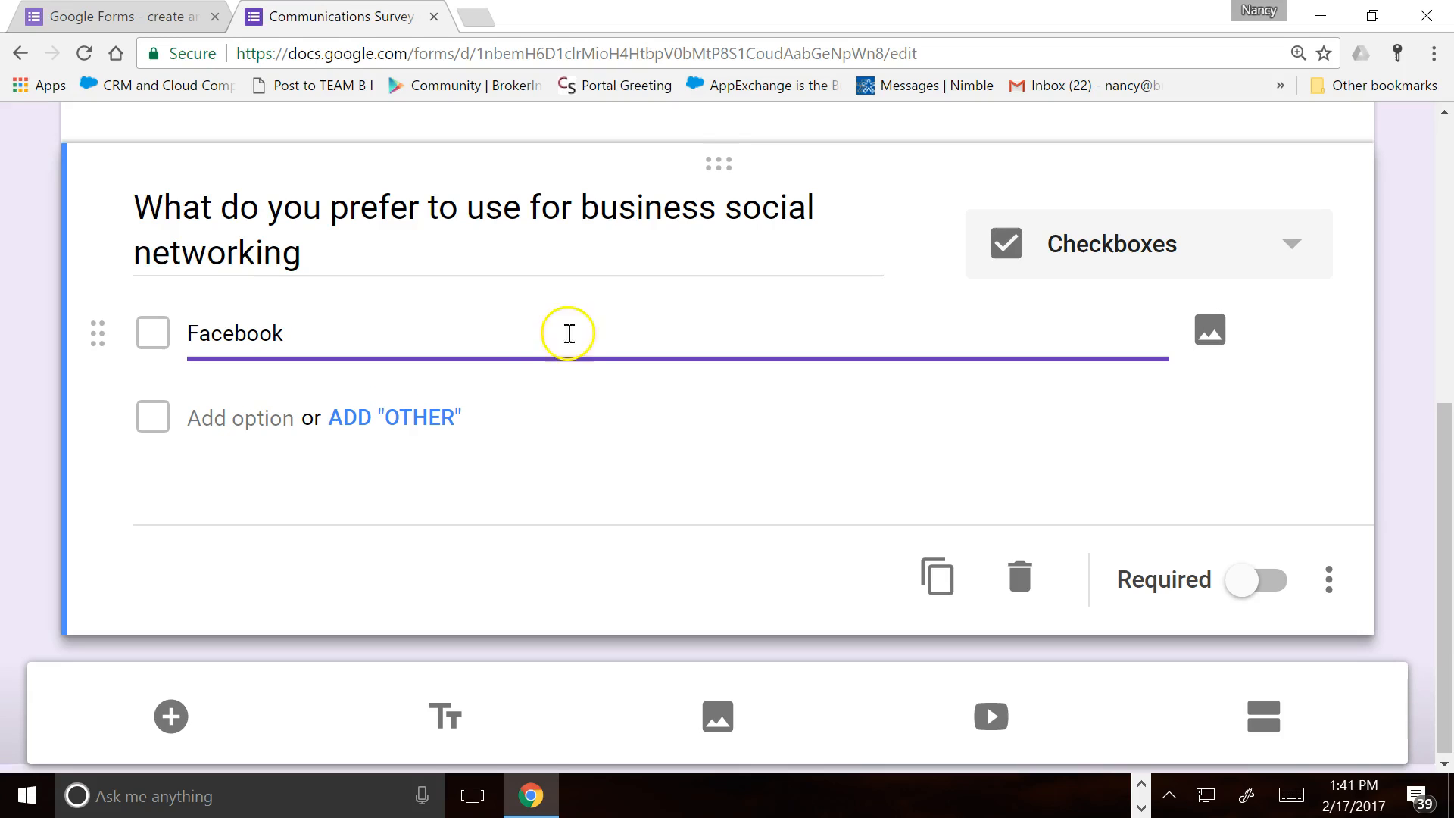
left_click(415, 418)
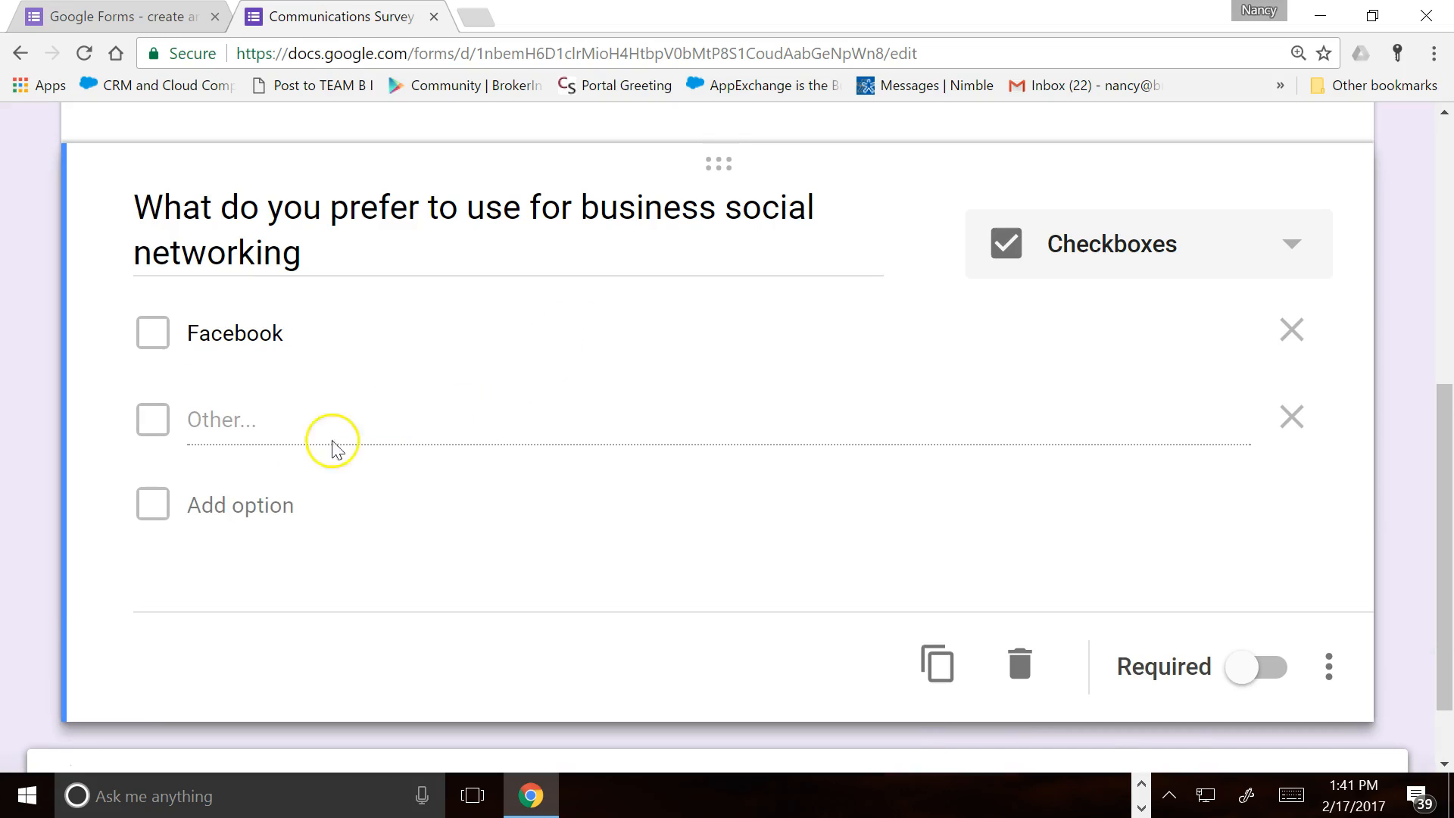
Add the choices Linked In, Instagram and Google +
left_click(201, 505)
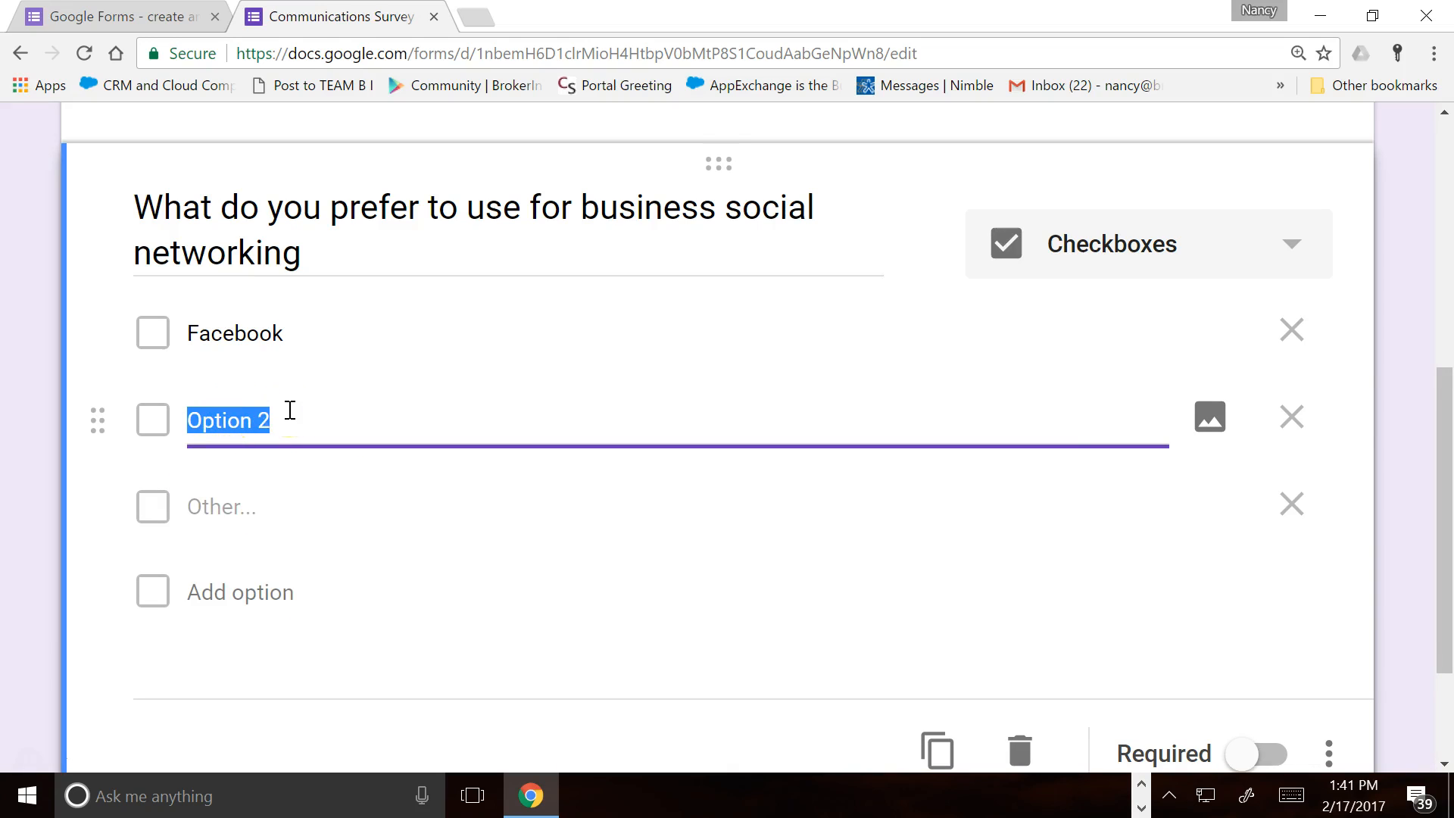
type("Lind")
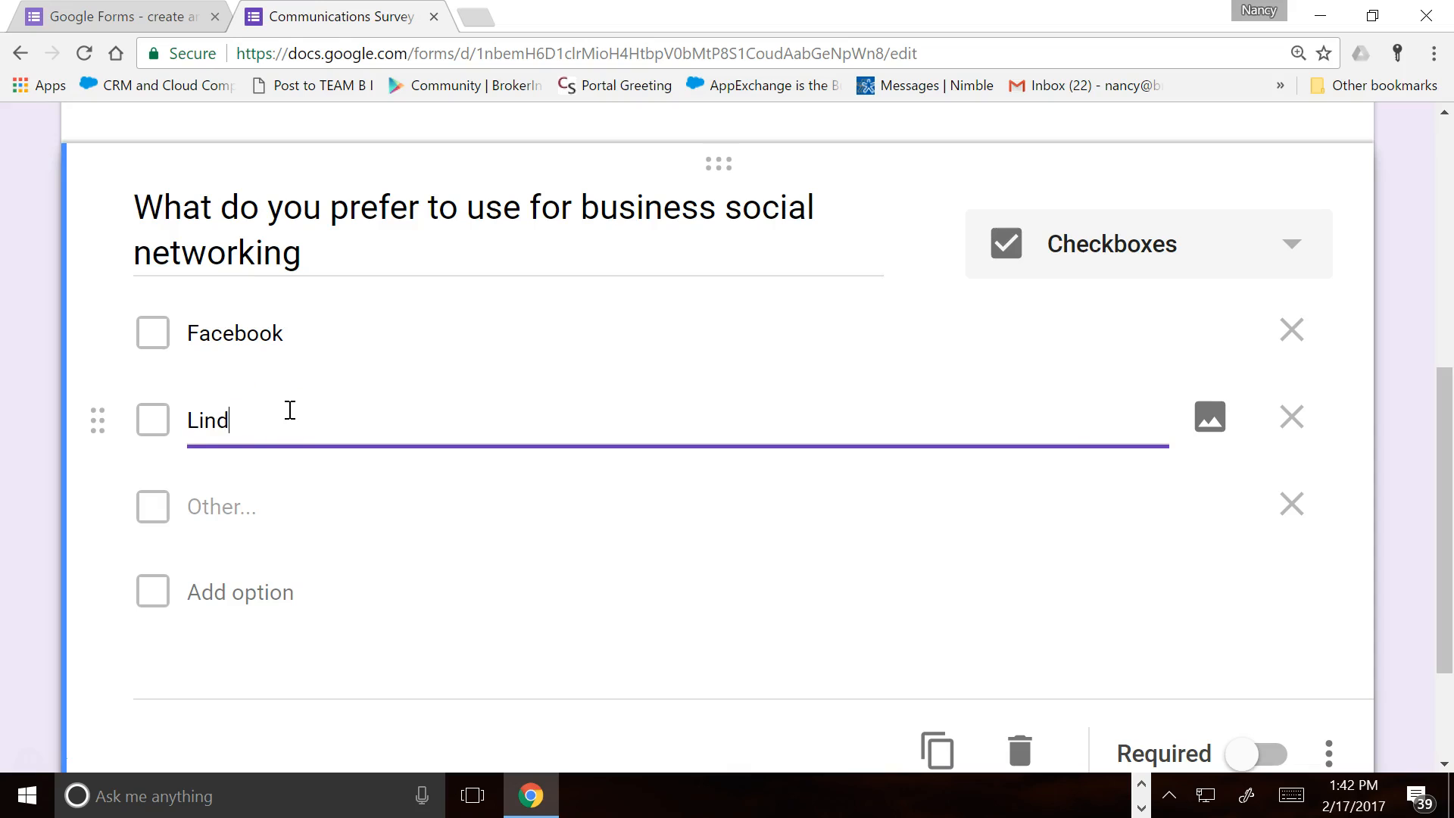
key("BackSpace")
type("ked In")
left_click(208, 589)
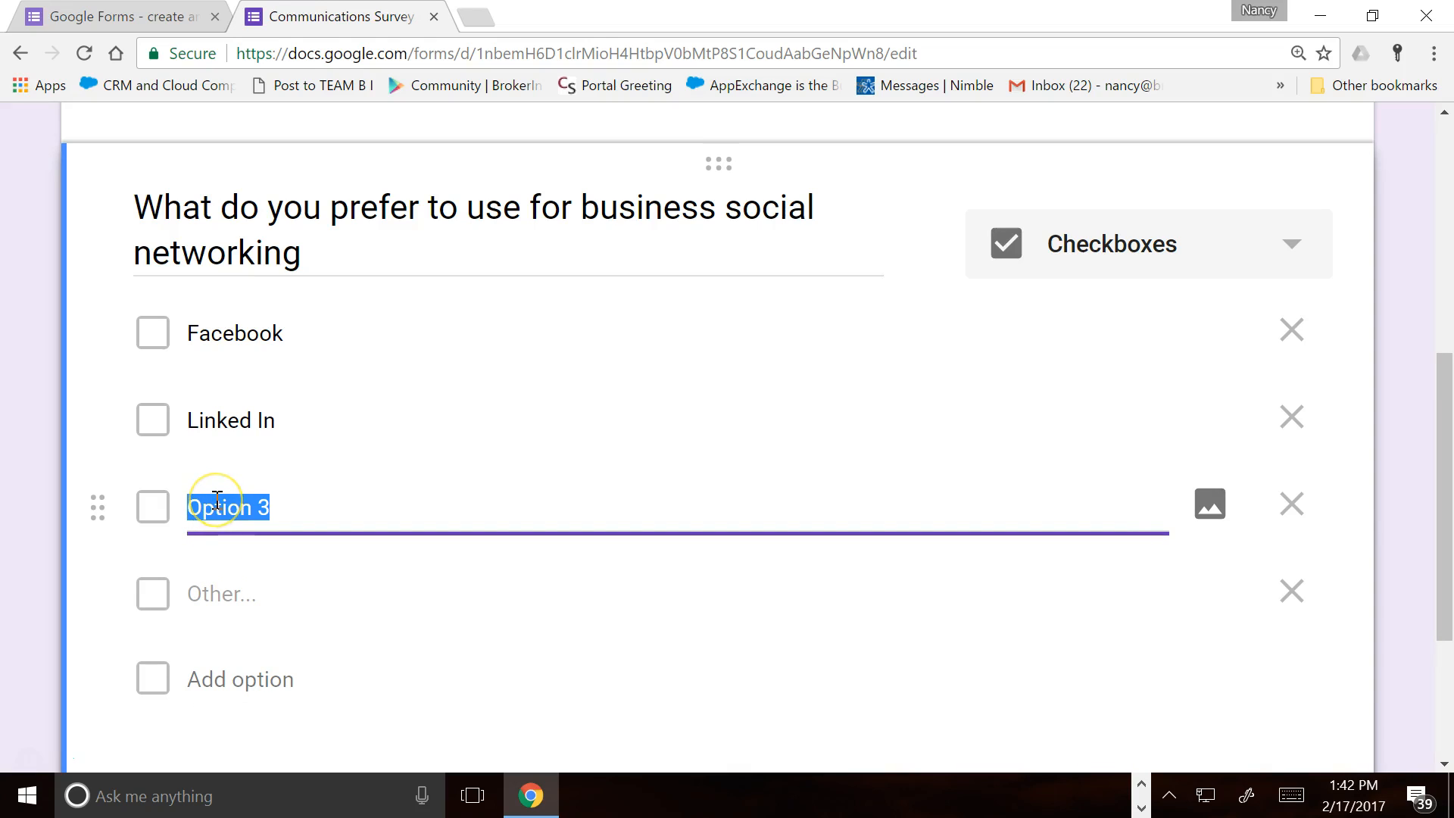
type("Instagram")
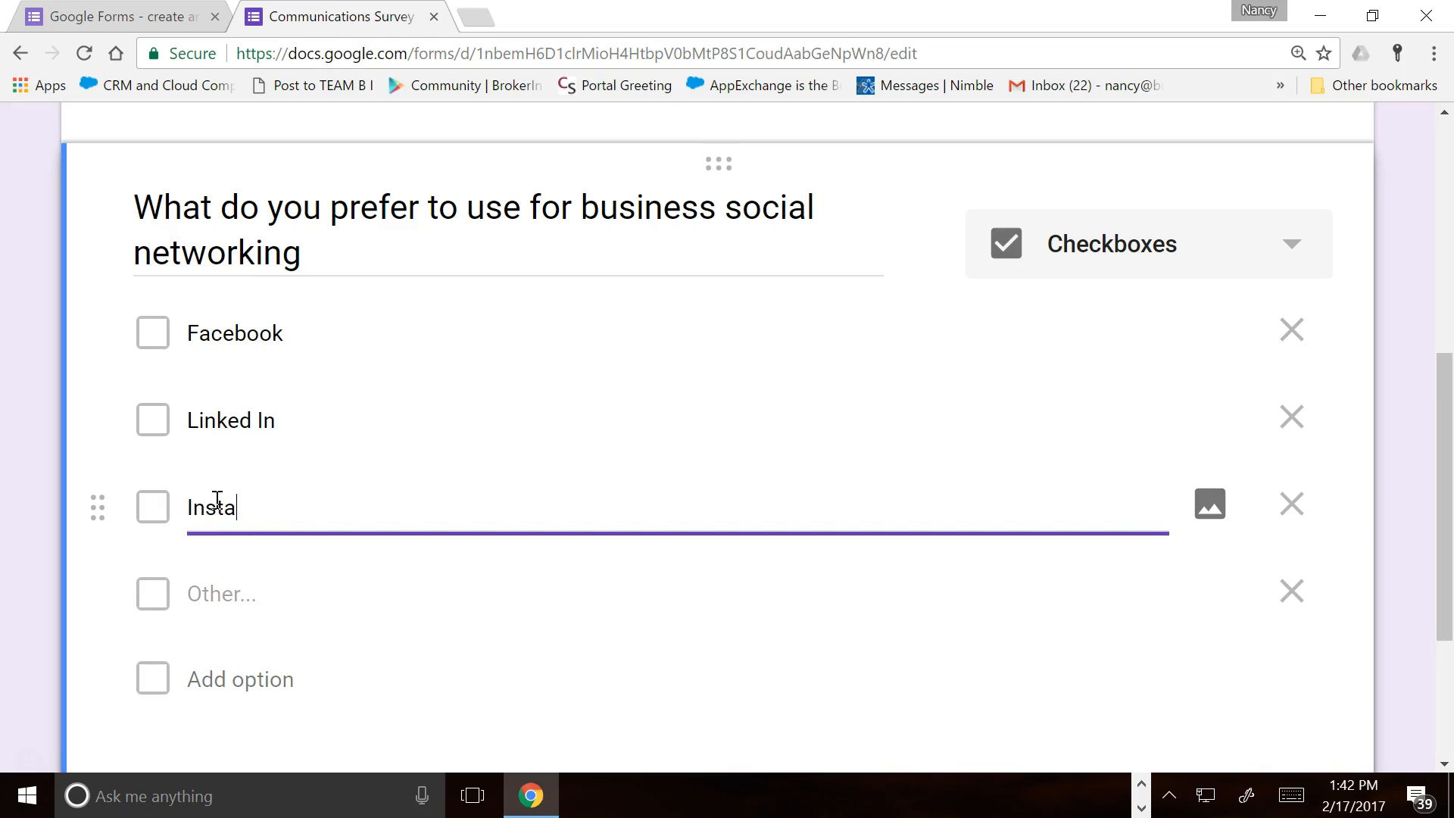
left_click(203, 679)
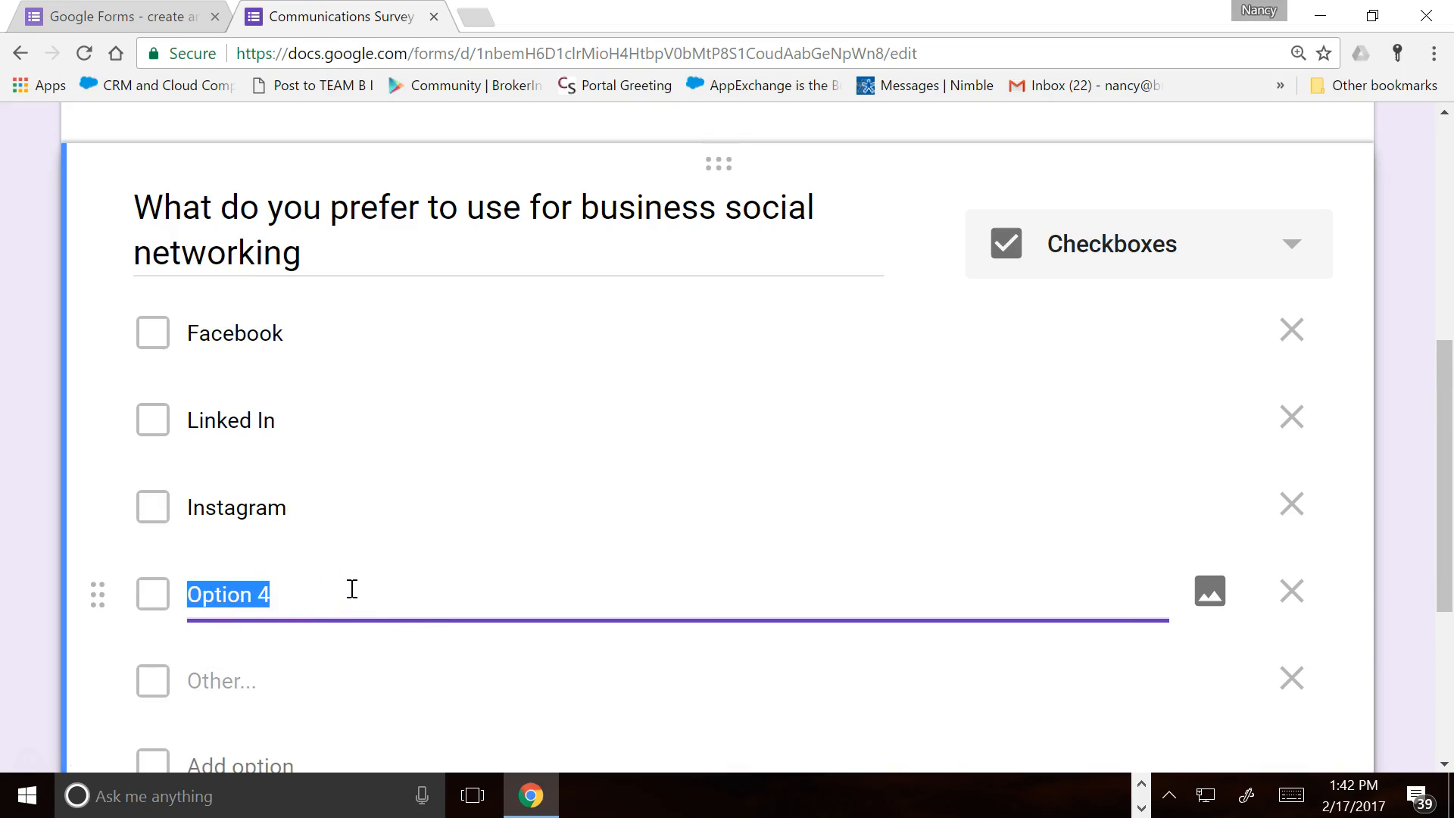
type("Google ")
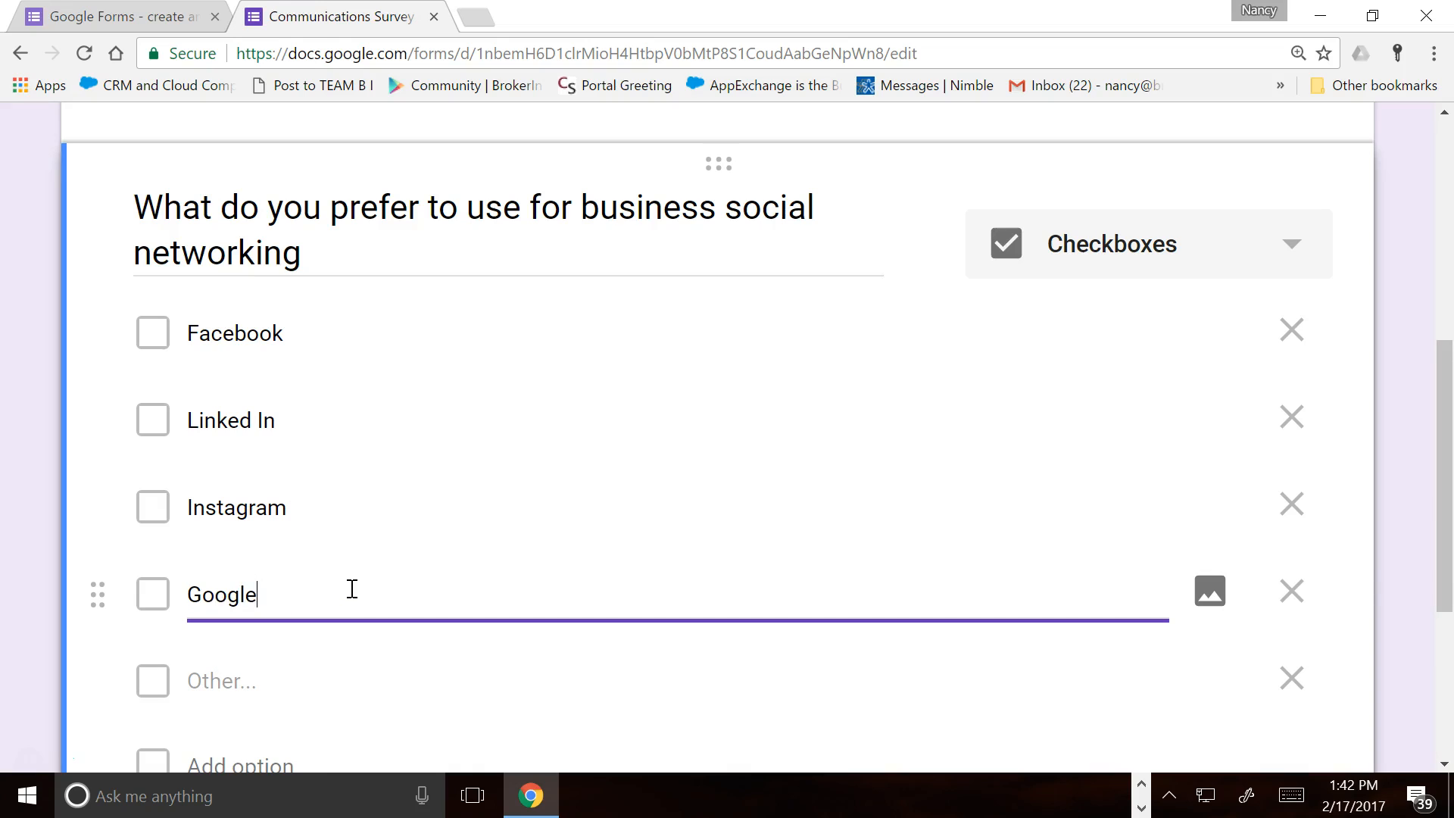
type("+")
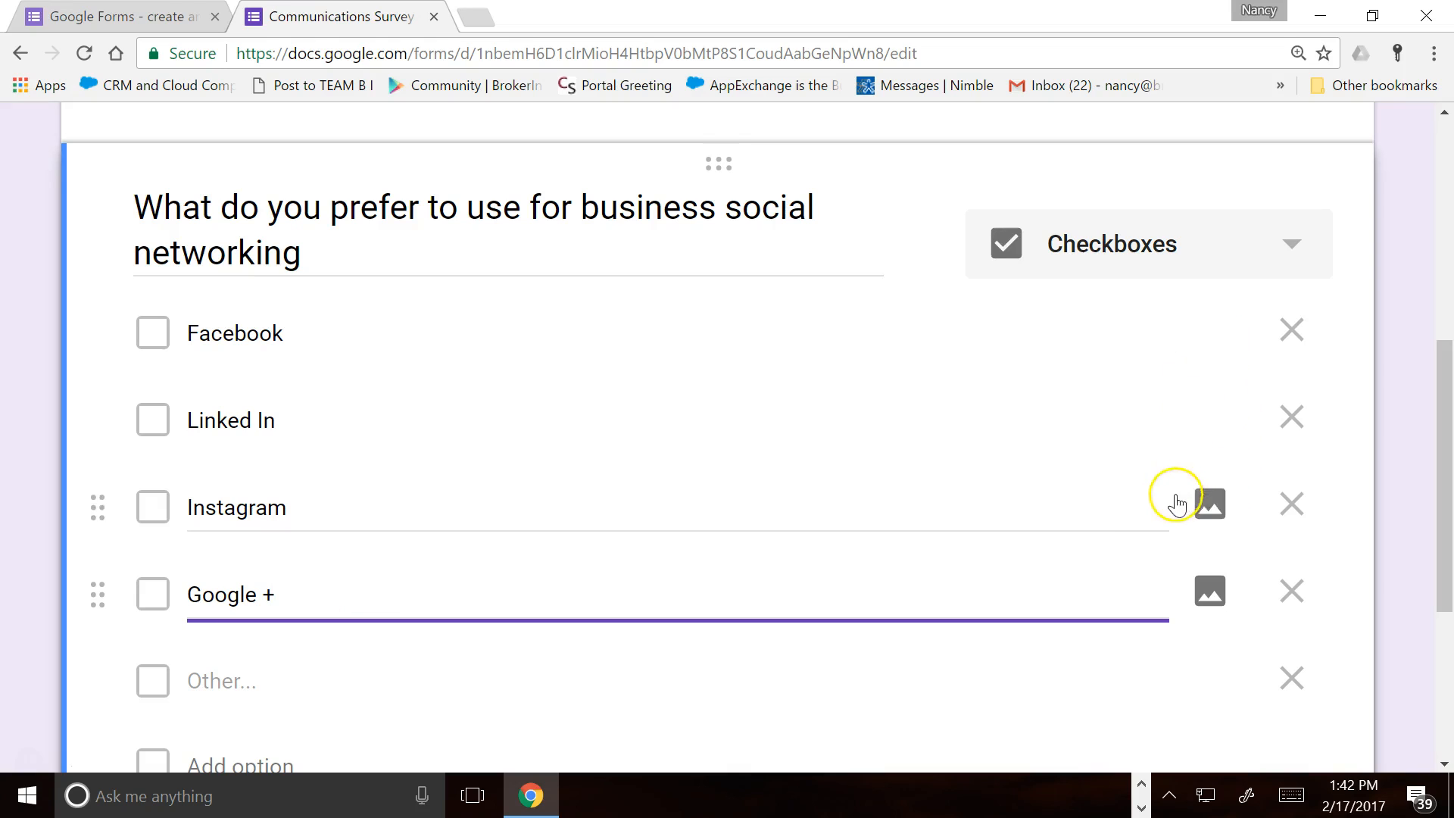
scroll(1151, 514, "down", 4)
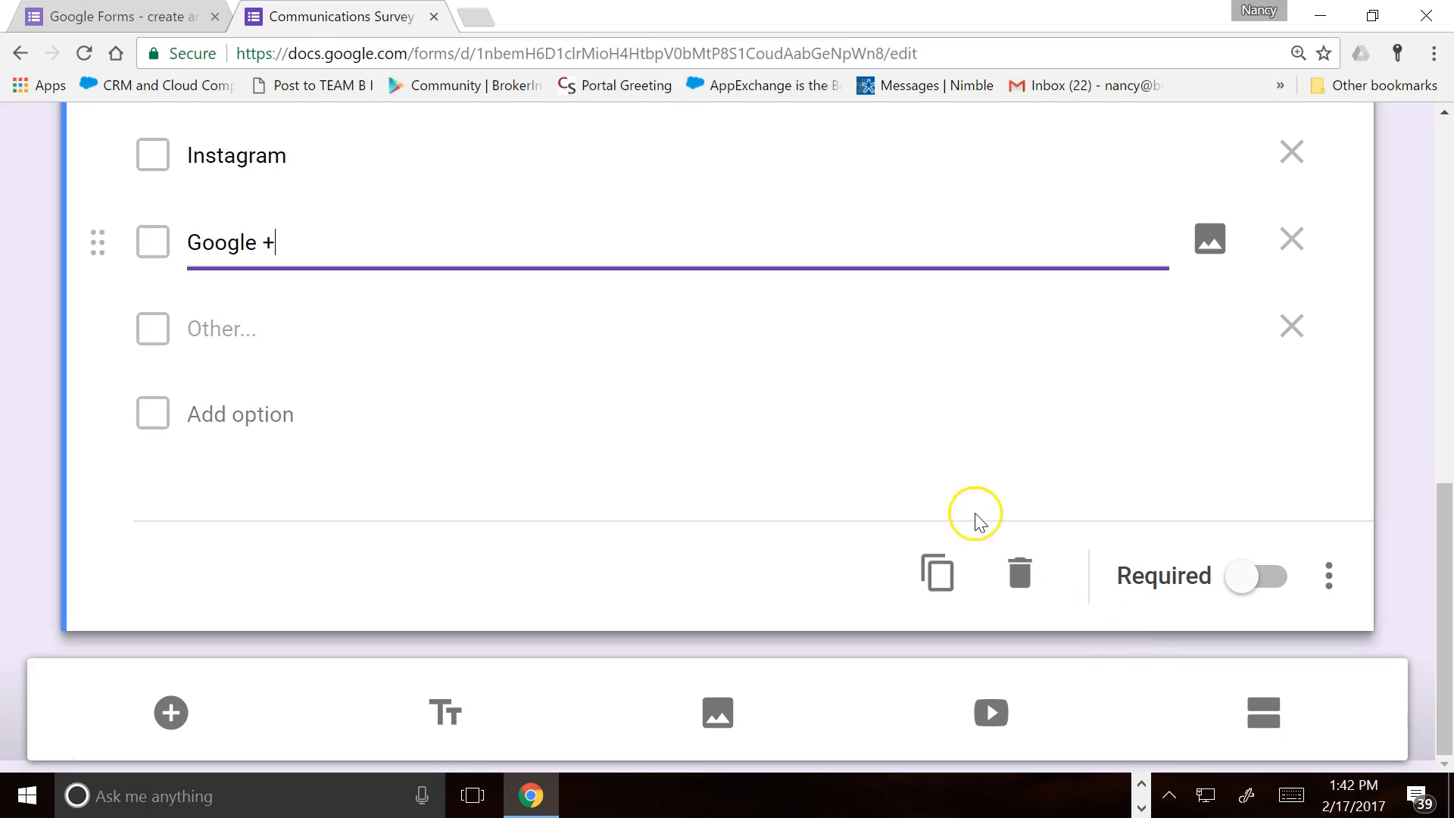
scroll(924, 504, "up", 3)
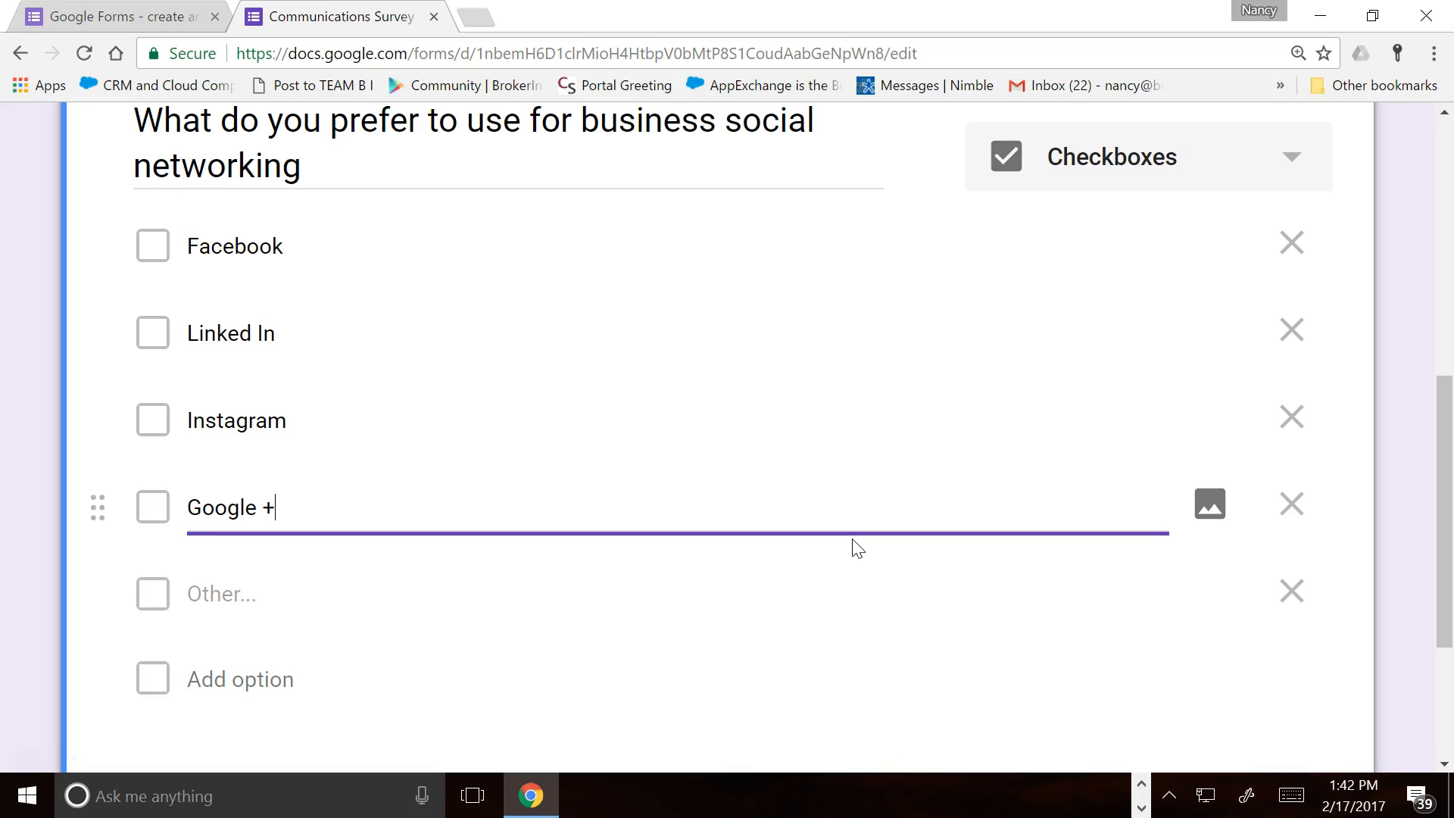
scroll(852, 541, "down", 3)
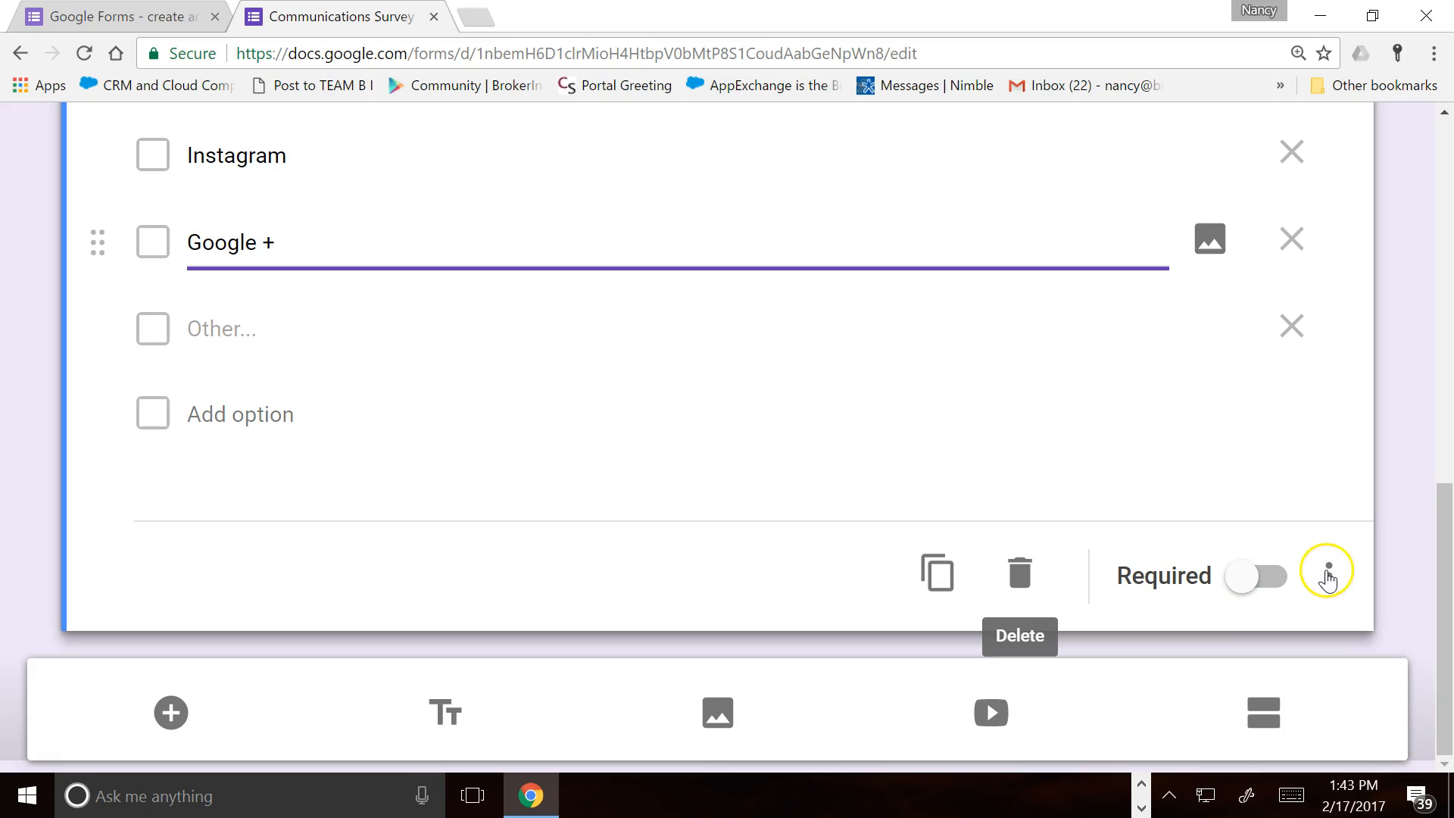
left_click(1329, 577)
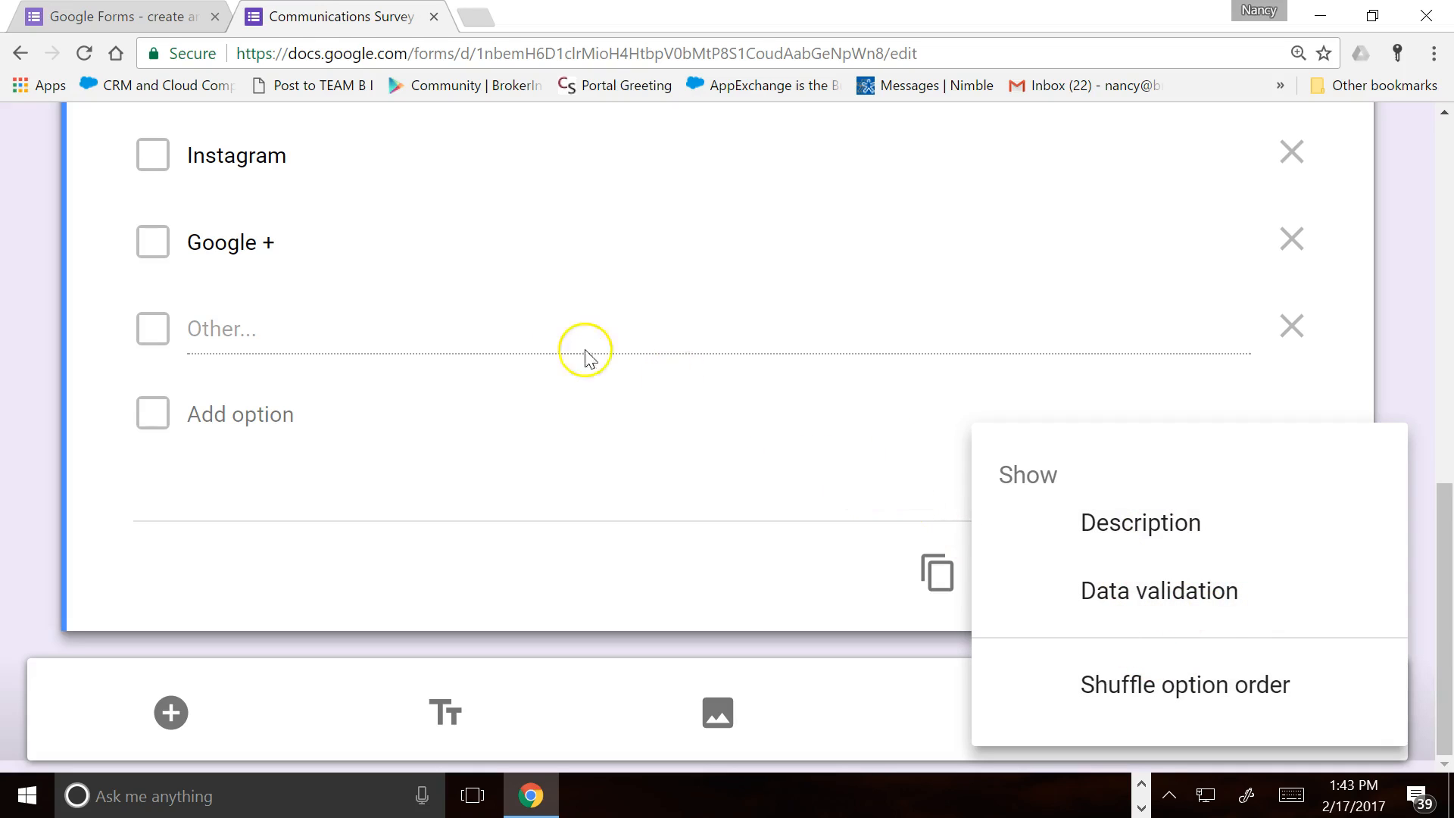
left_click(502, 471)
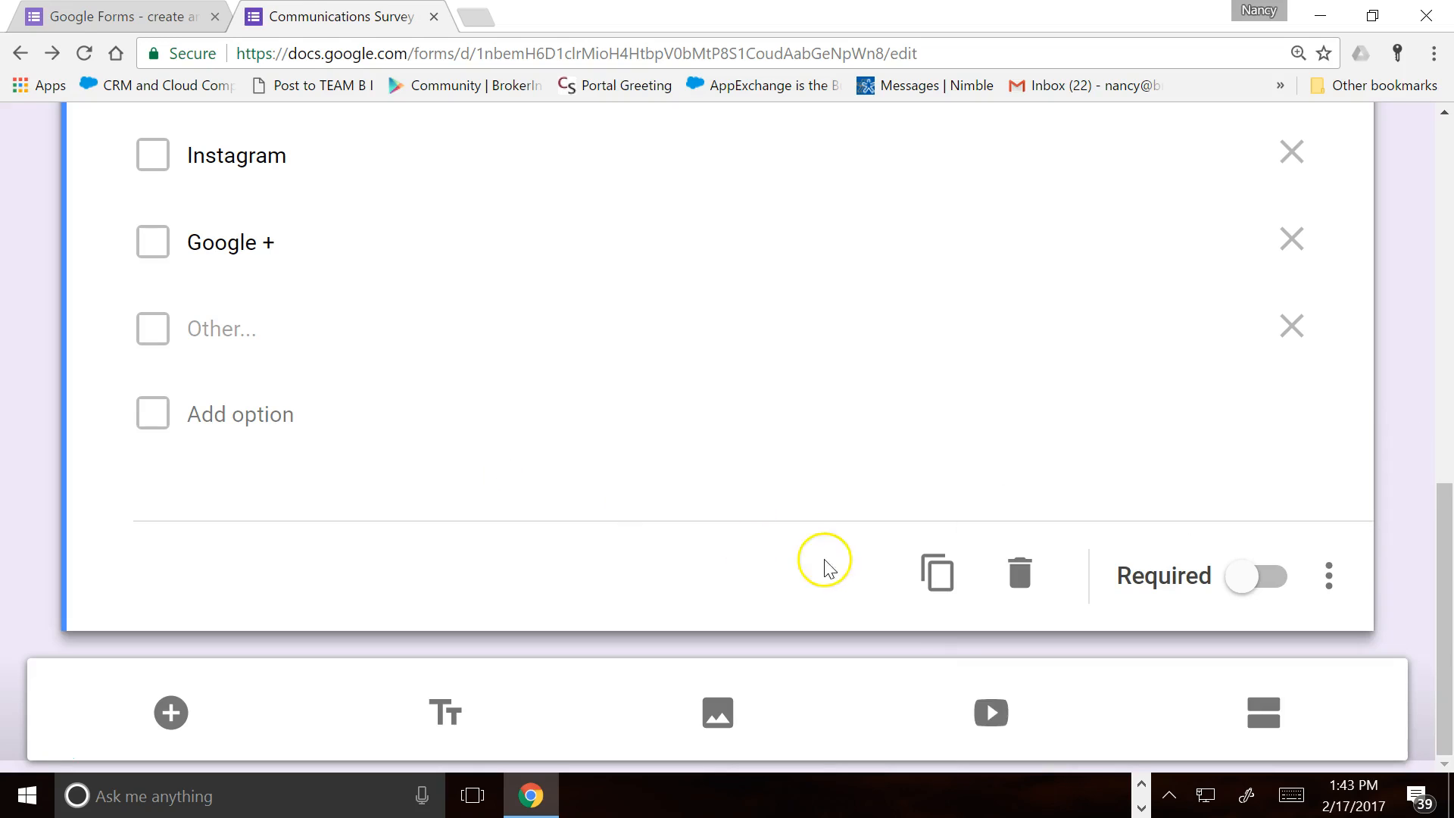
Duplicate the question and reword the copy to ask about personal social networking
left_click(955, 582)
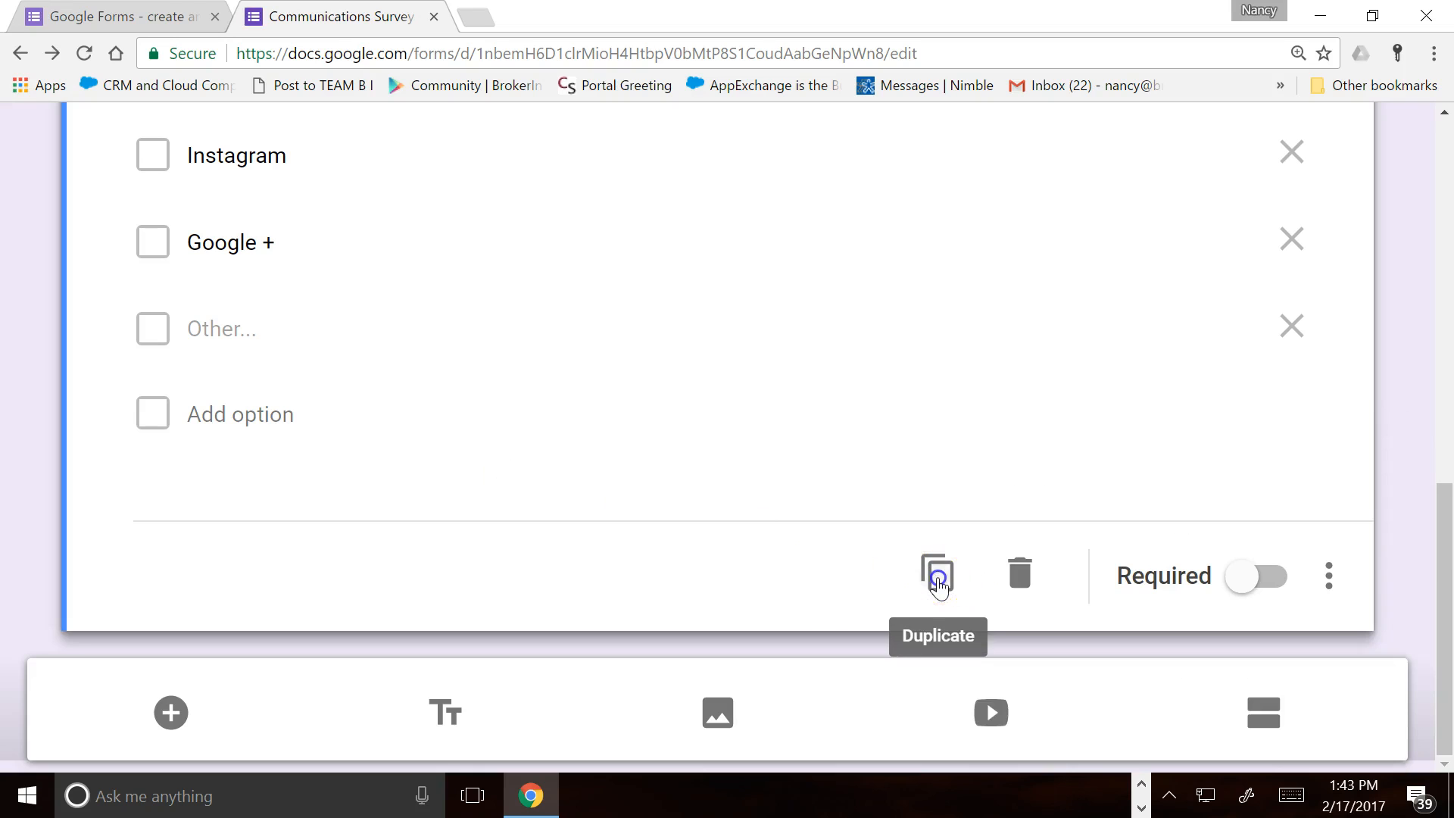
left_click(718, 452)
key("BackSpace")
key("BackSpace")
key("BackSpace")
key("BackSpace")
key("BackSpace")
key("BackSpace")
key("BackSpace")
key("BackSpace")
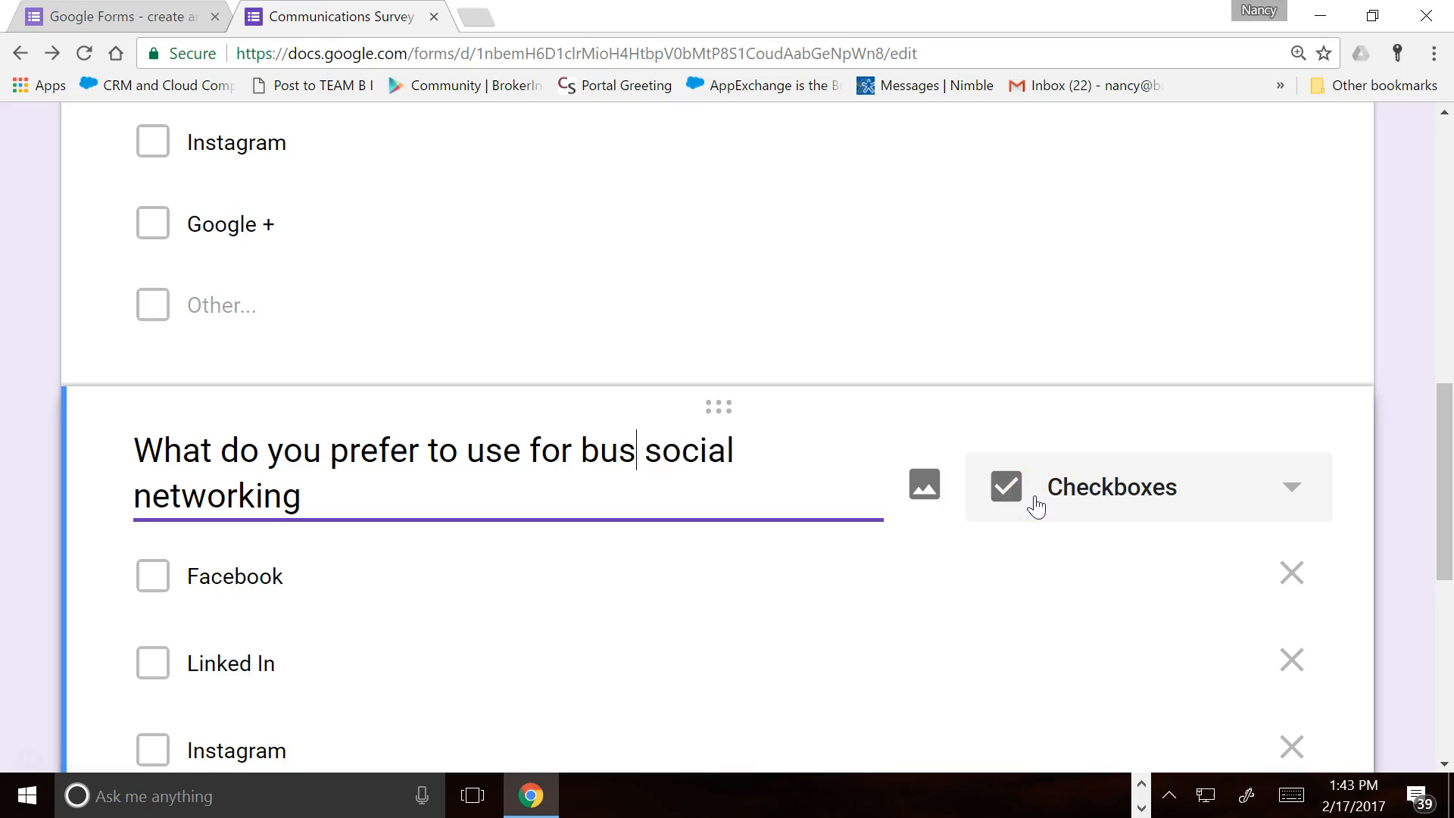
type("personal")
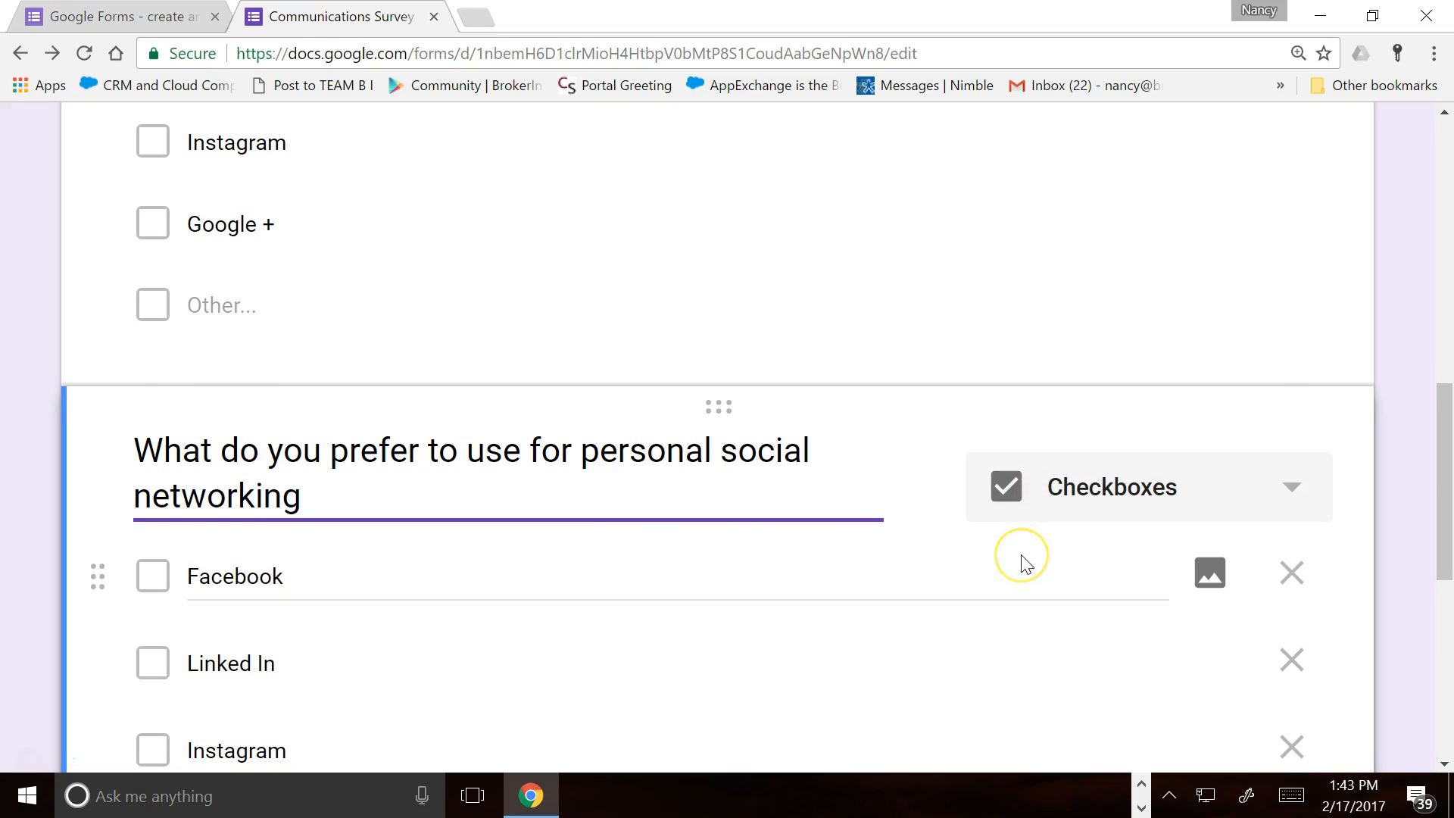
scroll(1020, 560, "down", 8)
scroll(1020, 564, "up", 19)
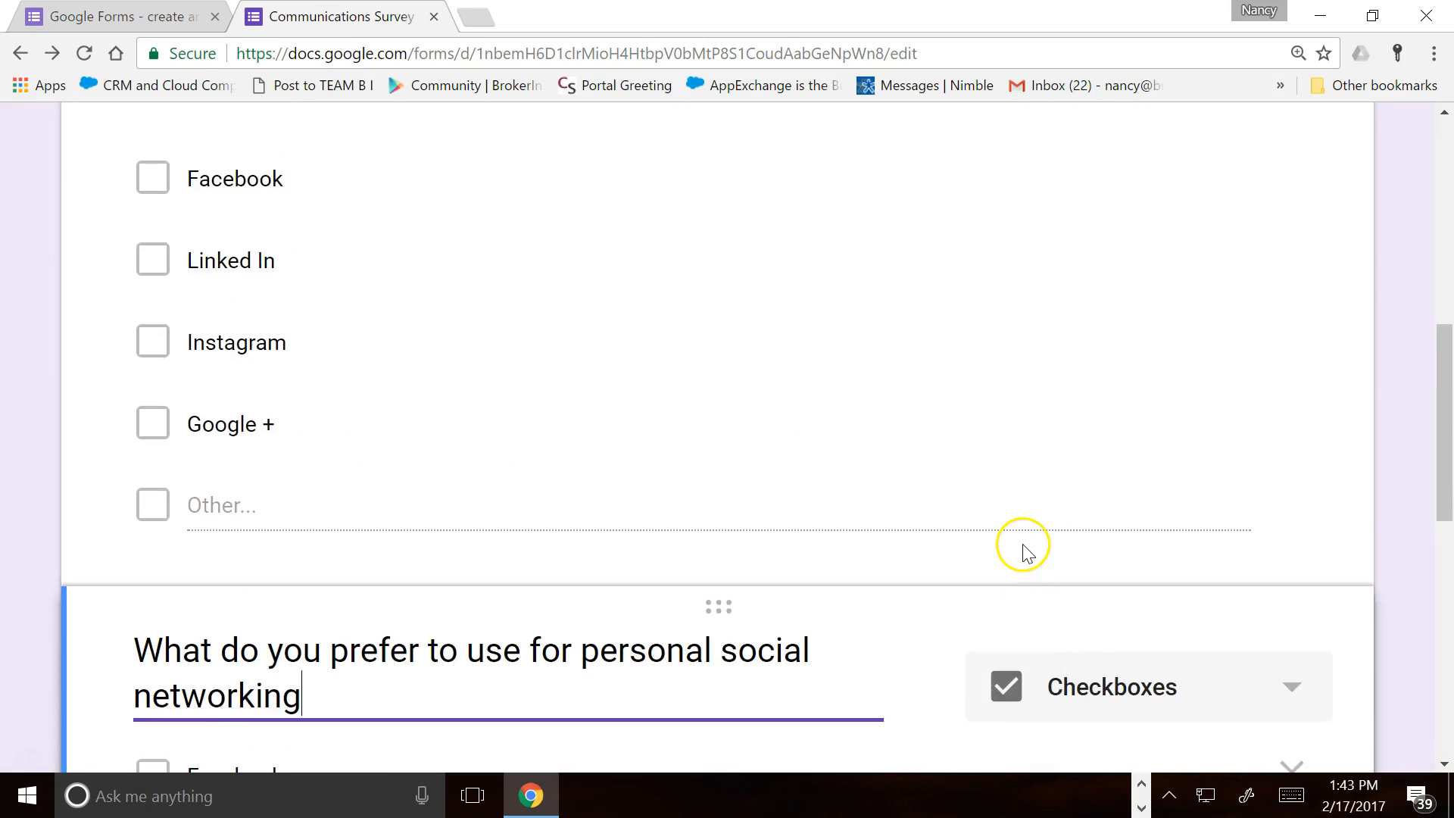
scroll(1110, 363, "up", 2)
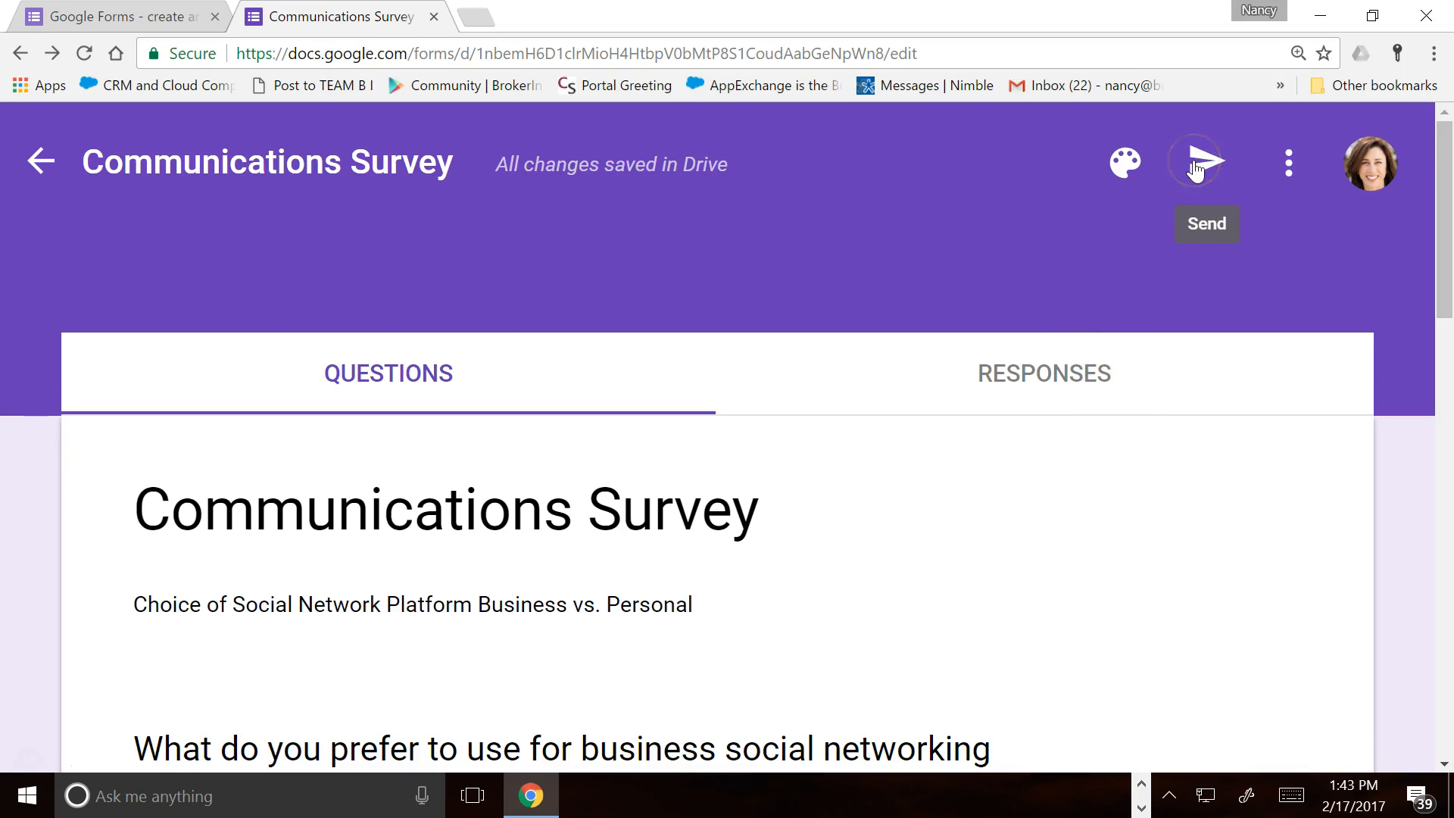
Change the form theme colour to orange, then show the More options menu
left_click(1125, 161)
left_click(1007, 277)
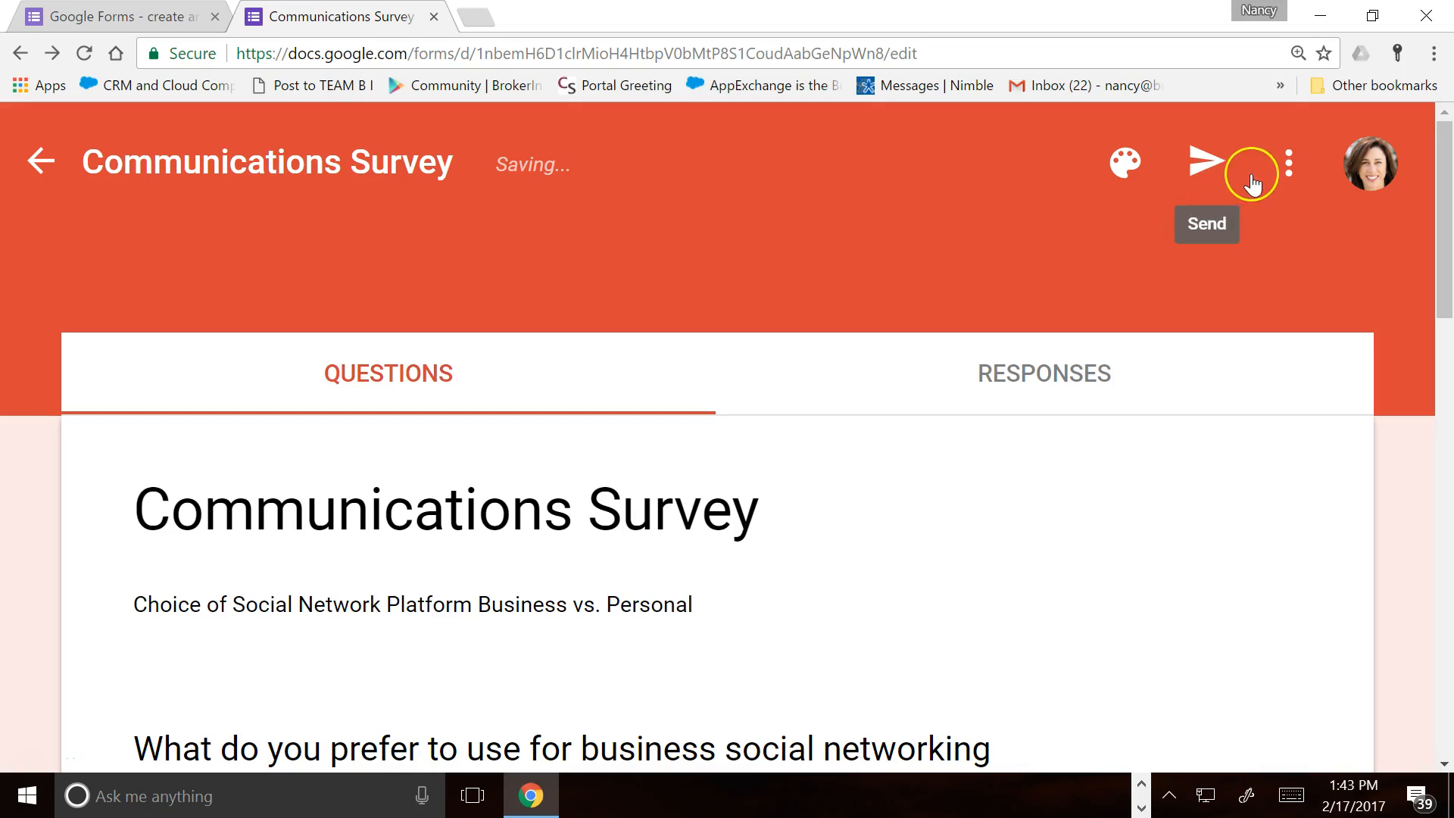
left_click(1301, 165)
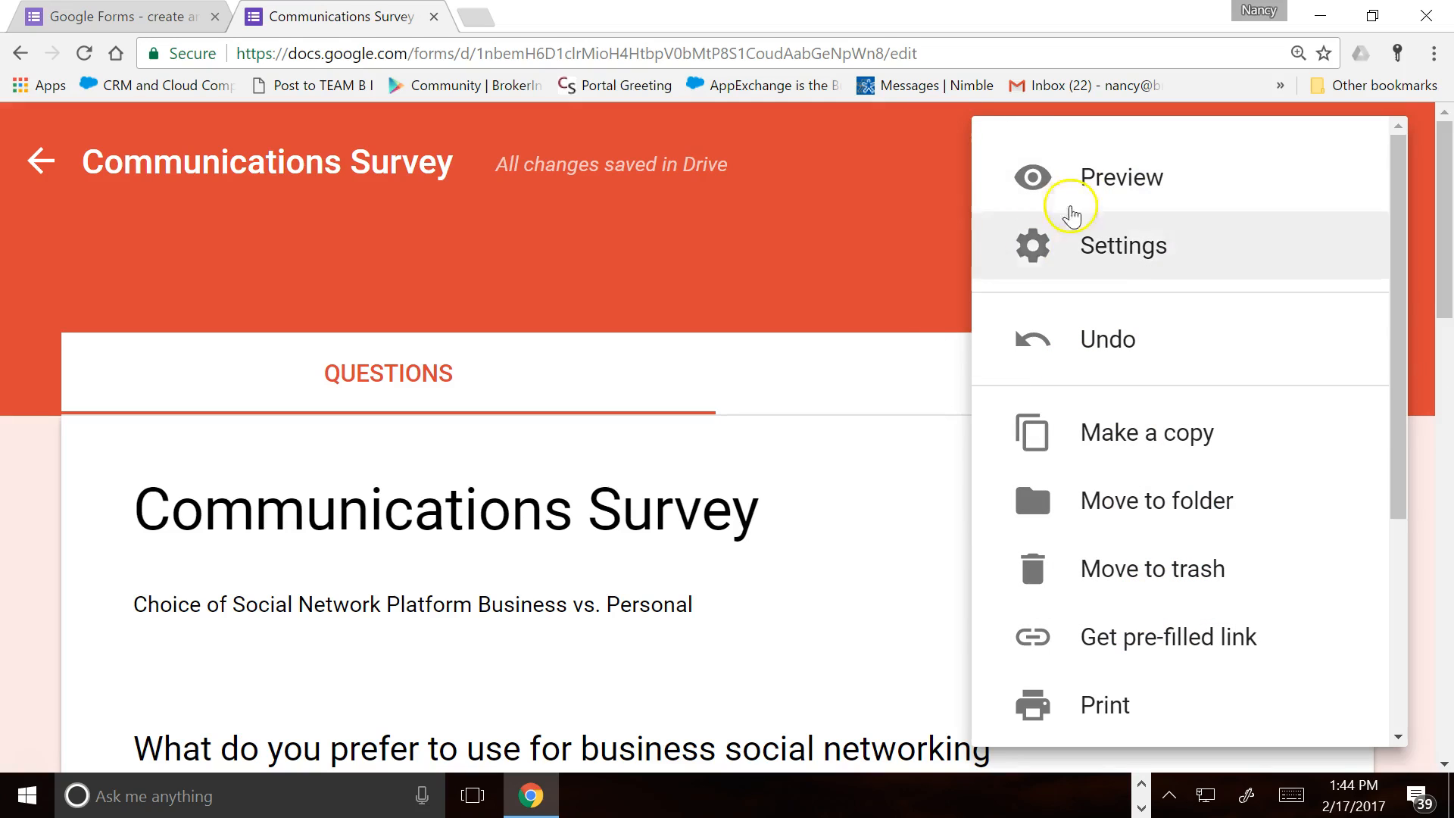
left_click(1088, 178)
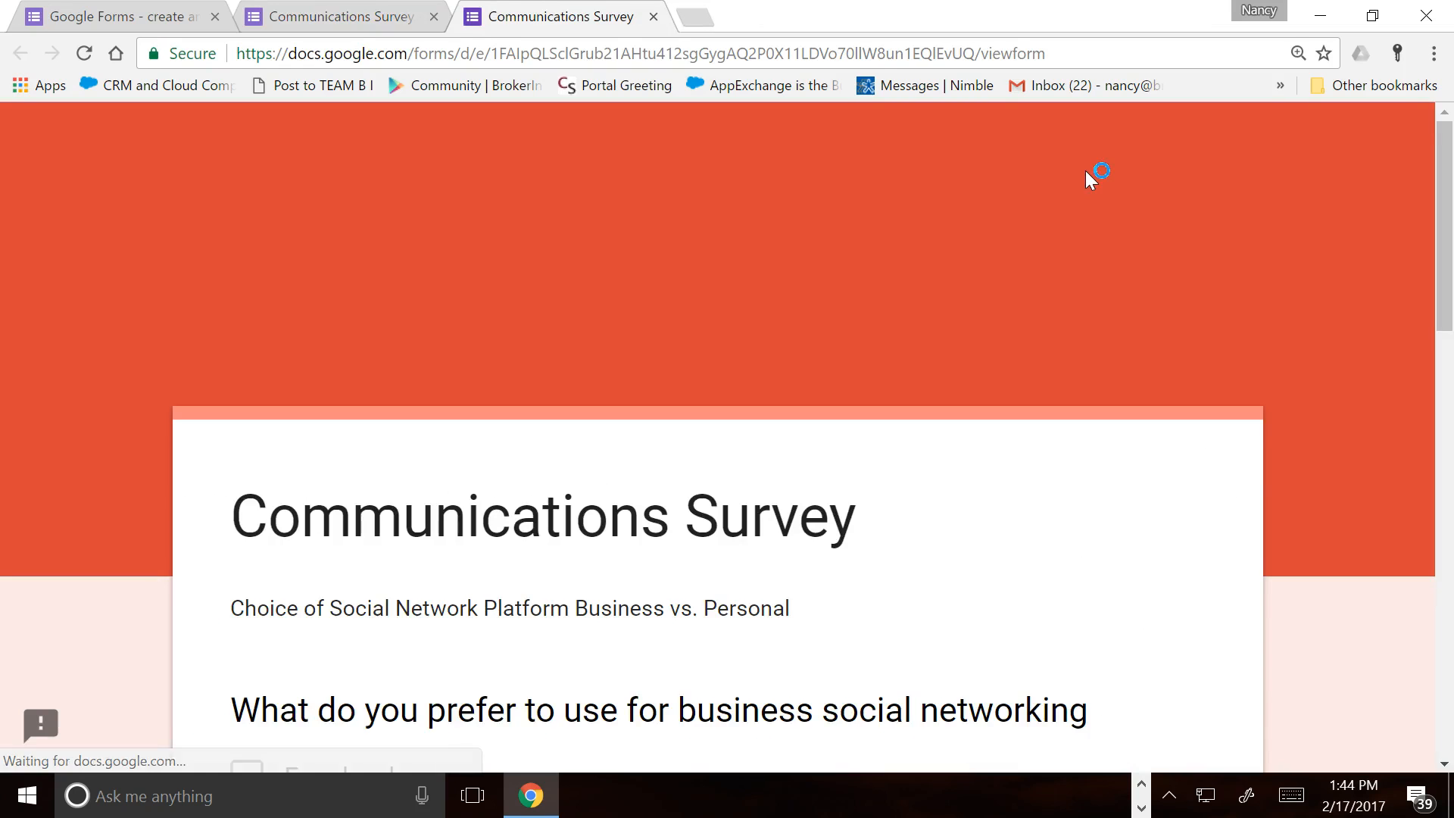
scroll(1077, 199, "down", 5)
scroll(1077, 199, "down", 10)
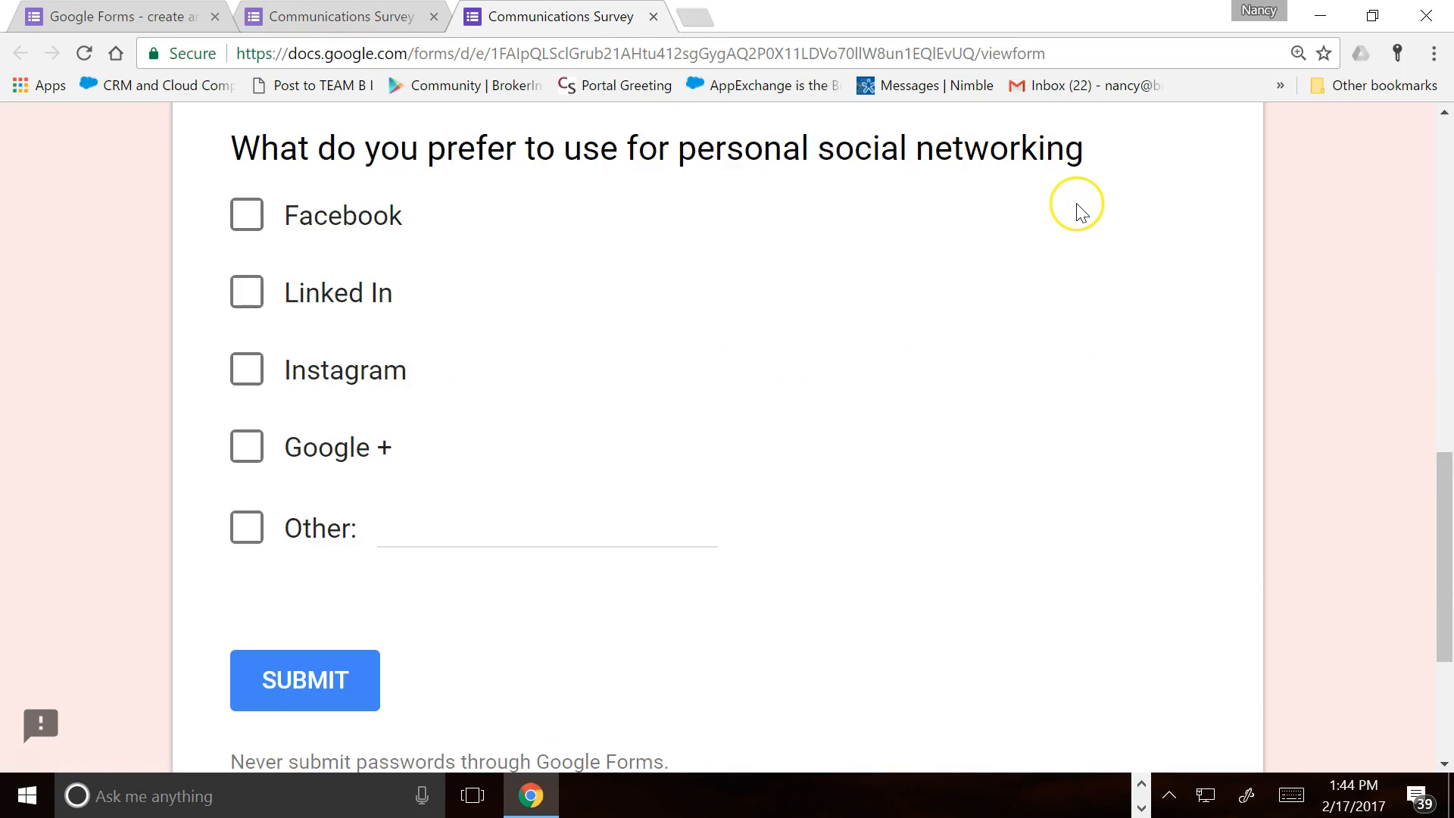
scroll(1080, 212, "up", 15)
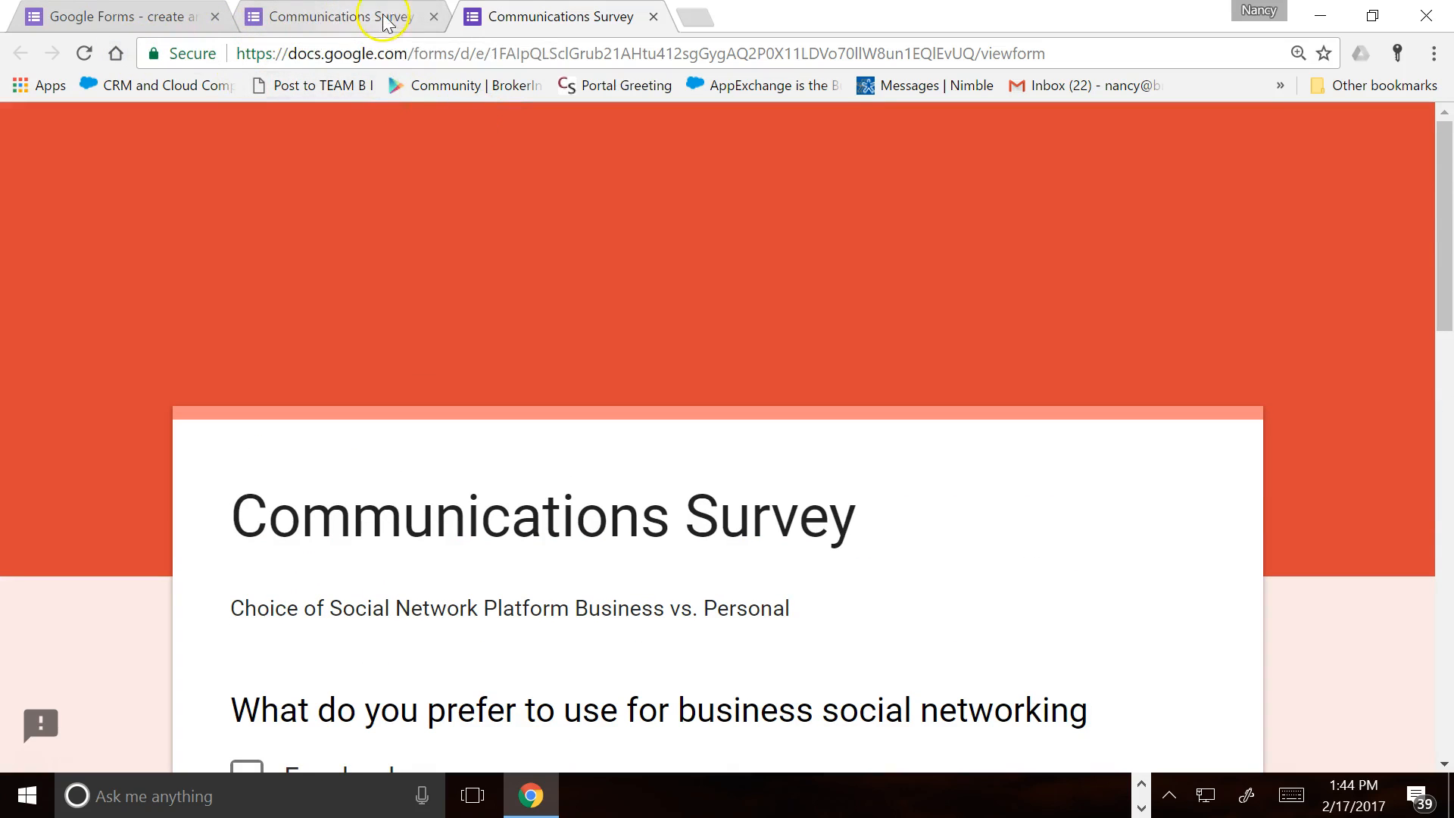
left_click(652, 17)
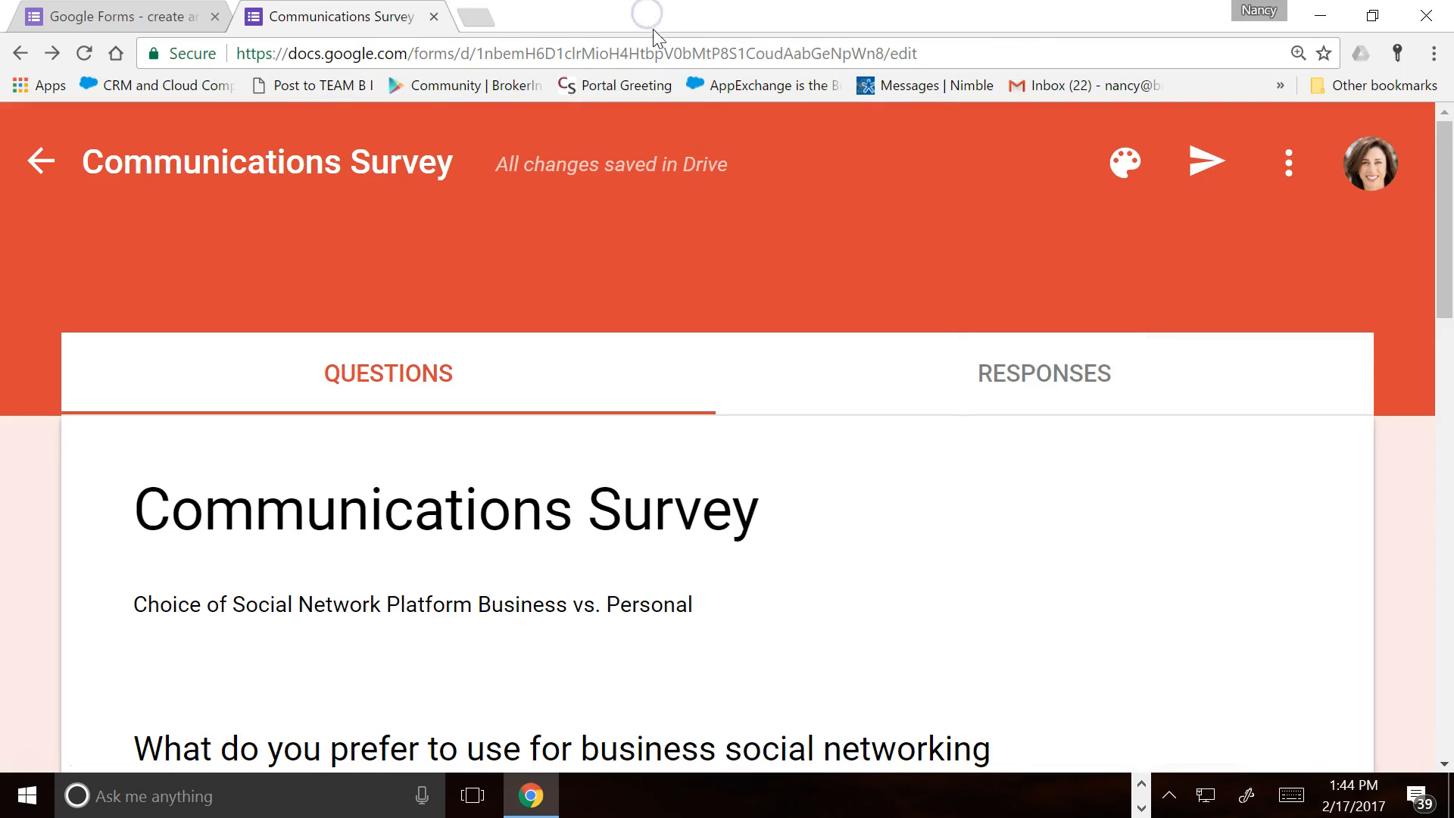
Open the Send form dialog with Collect usernames checked and choose sending by email
left_click(1203, 164)
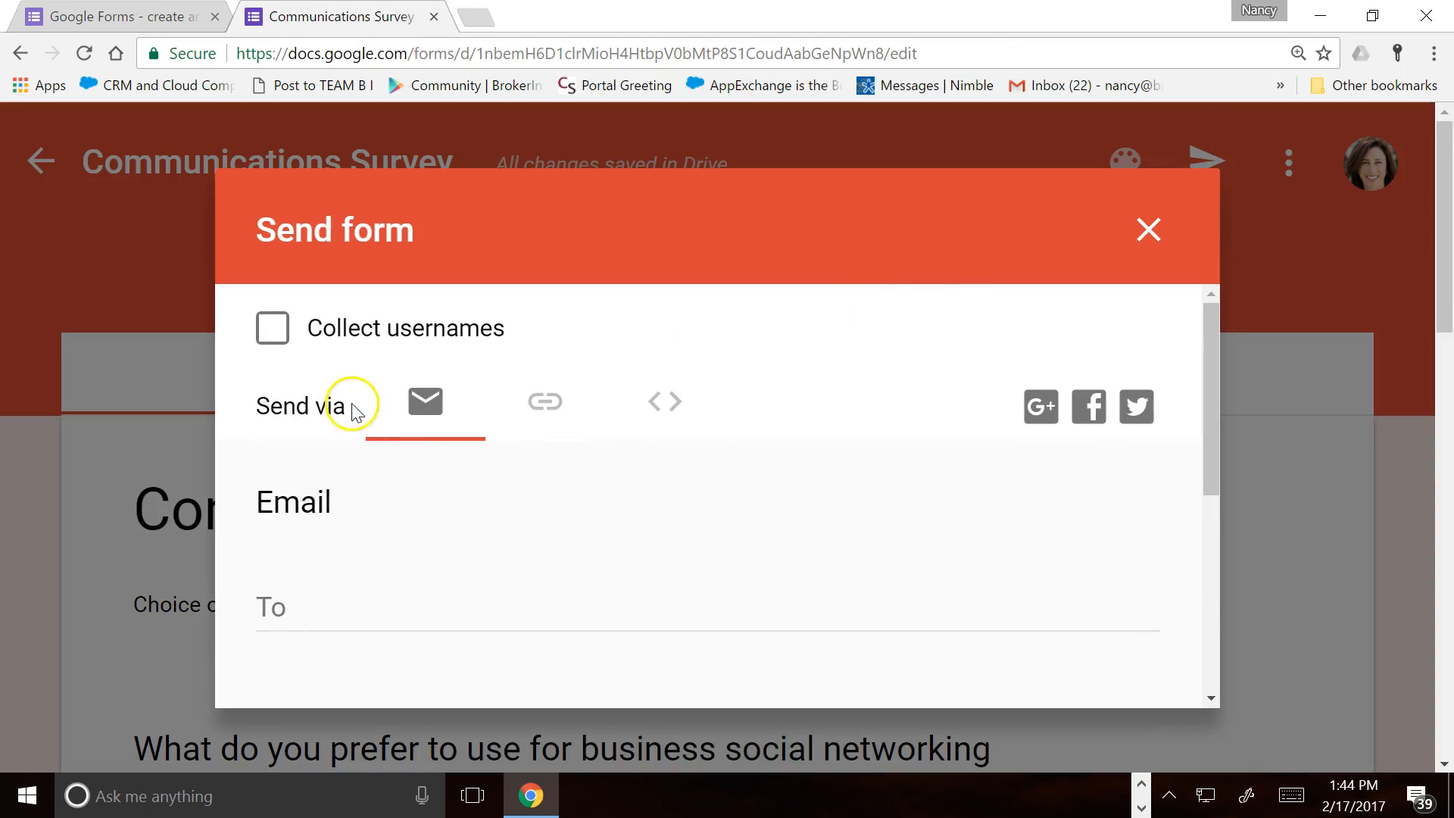
left_click(271, 328)
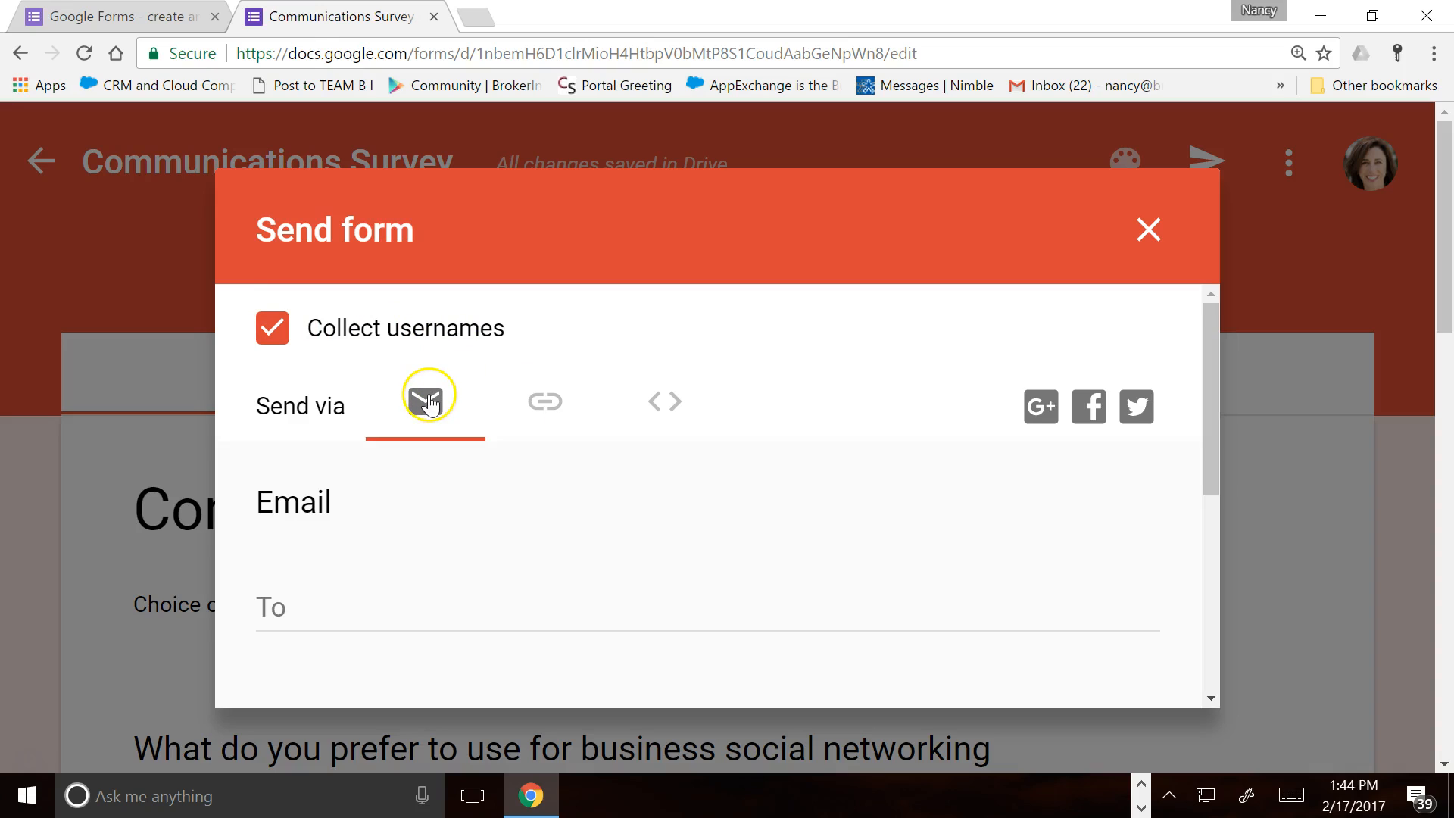
left_click(547, 409)
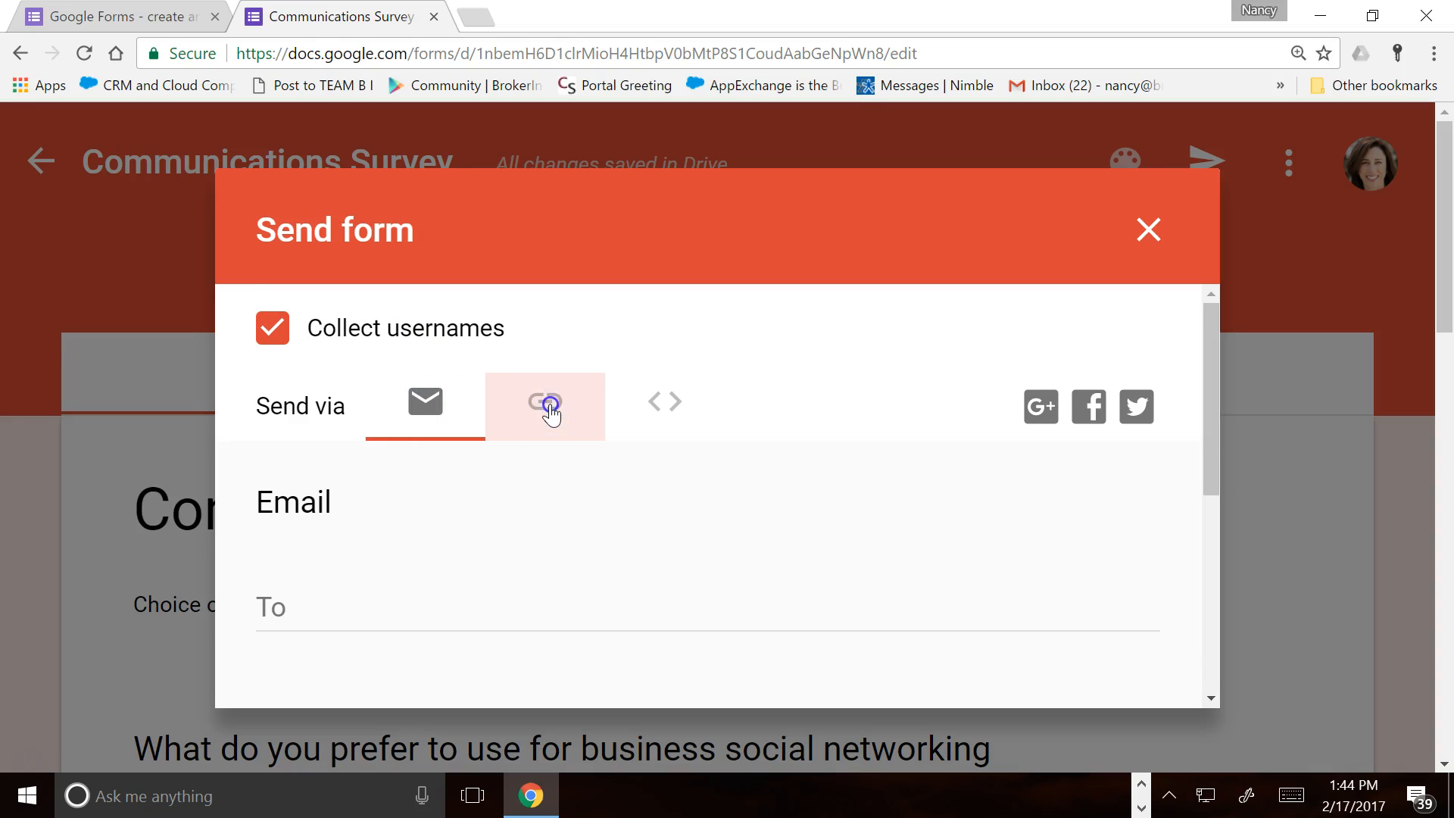
left_click(674, 415)
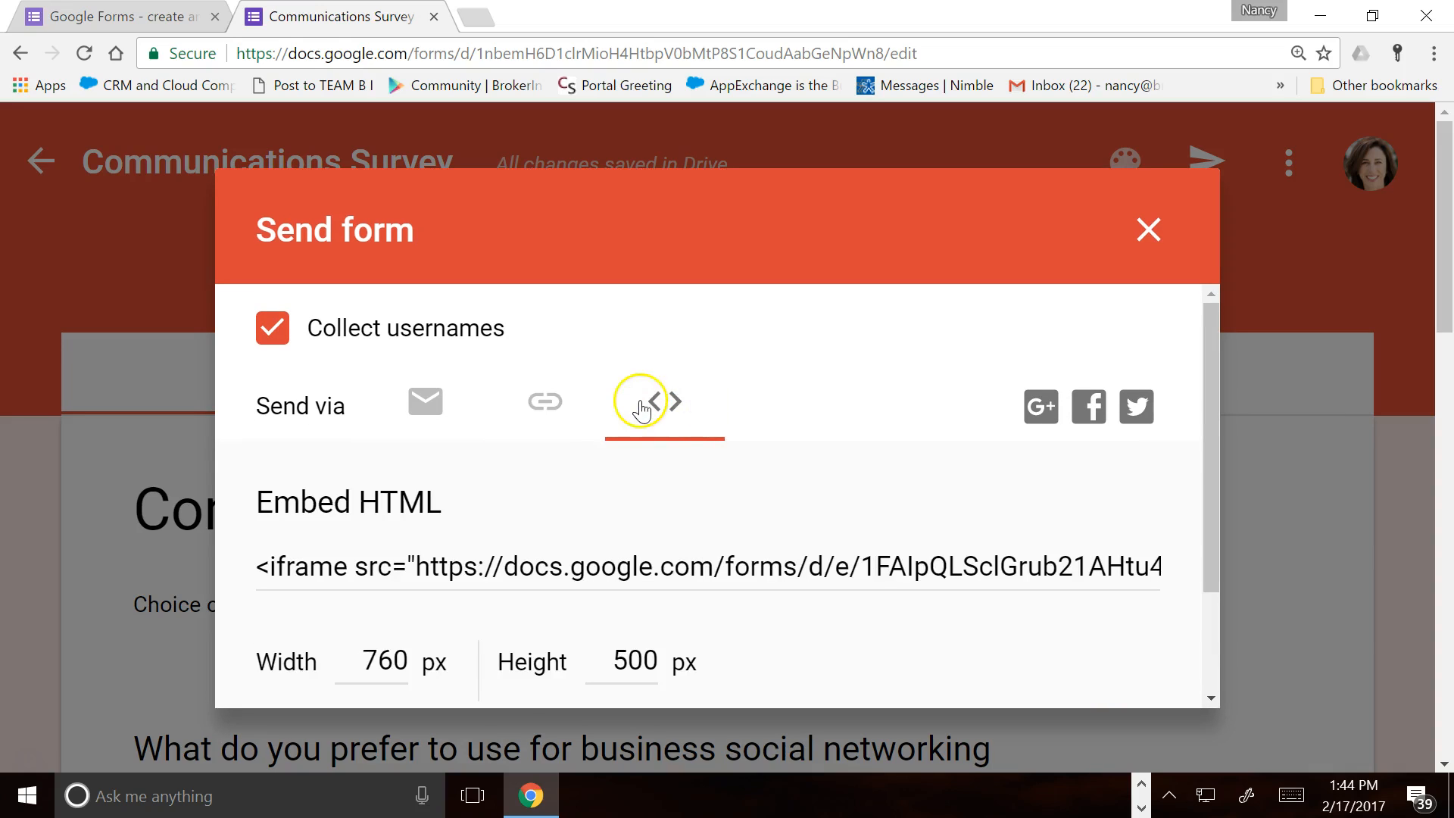
left_click(424, 409)
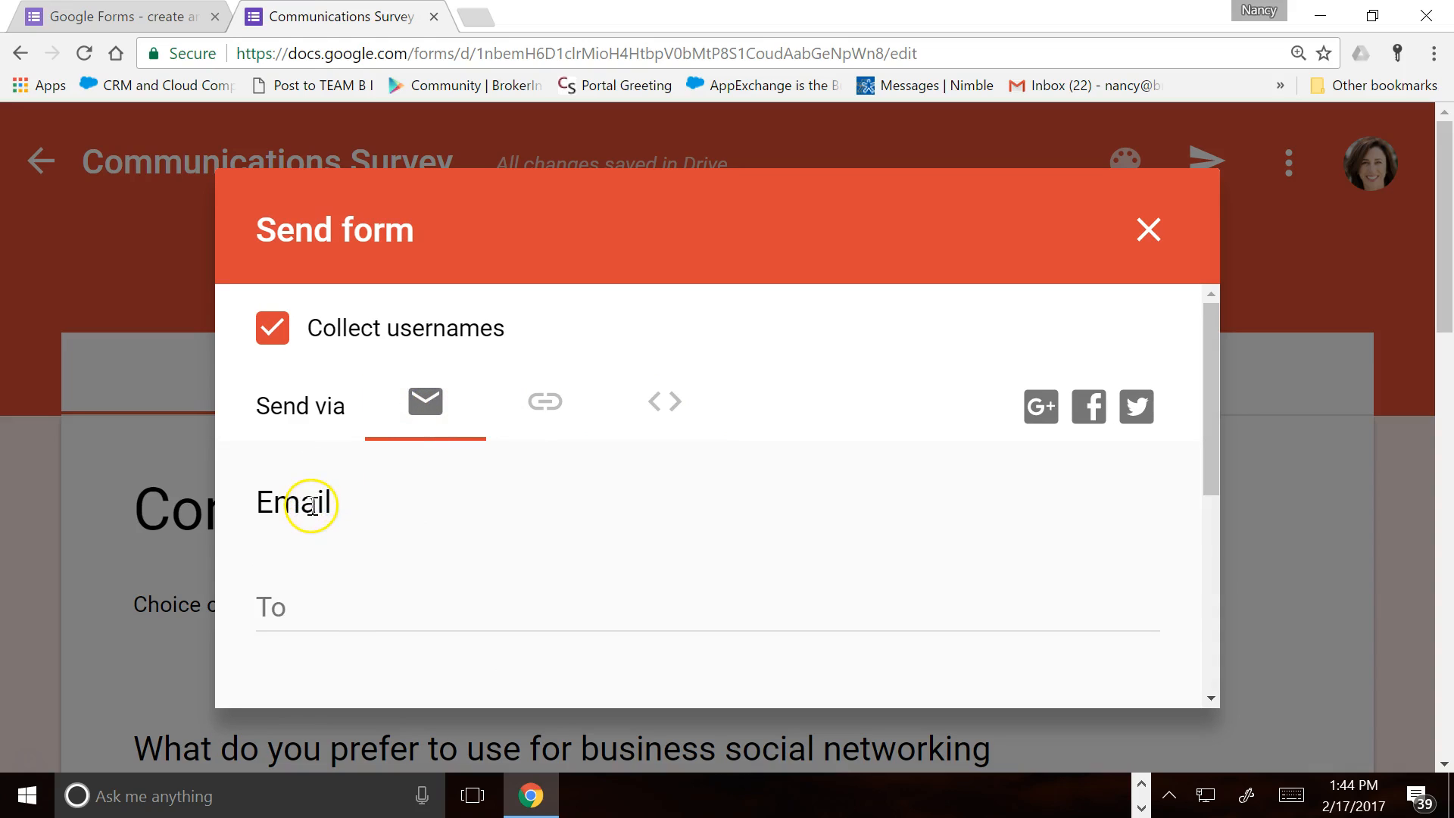
left_click(312, 605)
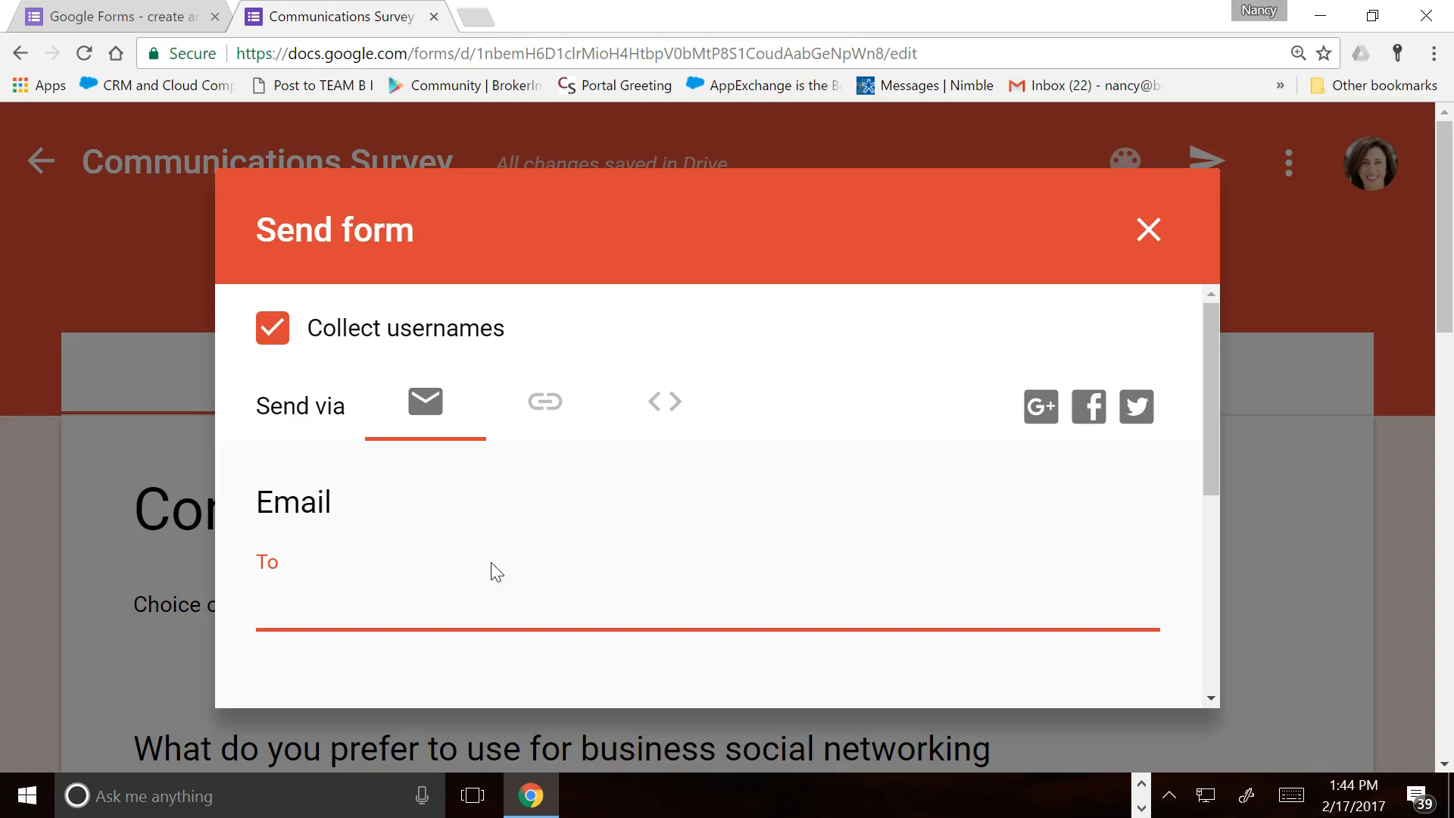
Enter the recipient's email address in the To field
left_click(490, 587)
scroll(510, 597, "down", 5)
scroll(520, 553, "up", 3)
scroll(507, 632, "down", 4)
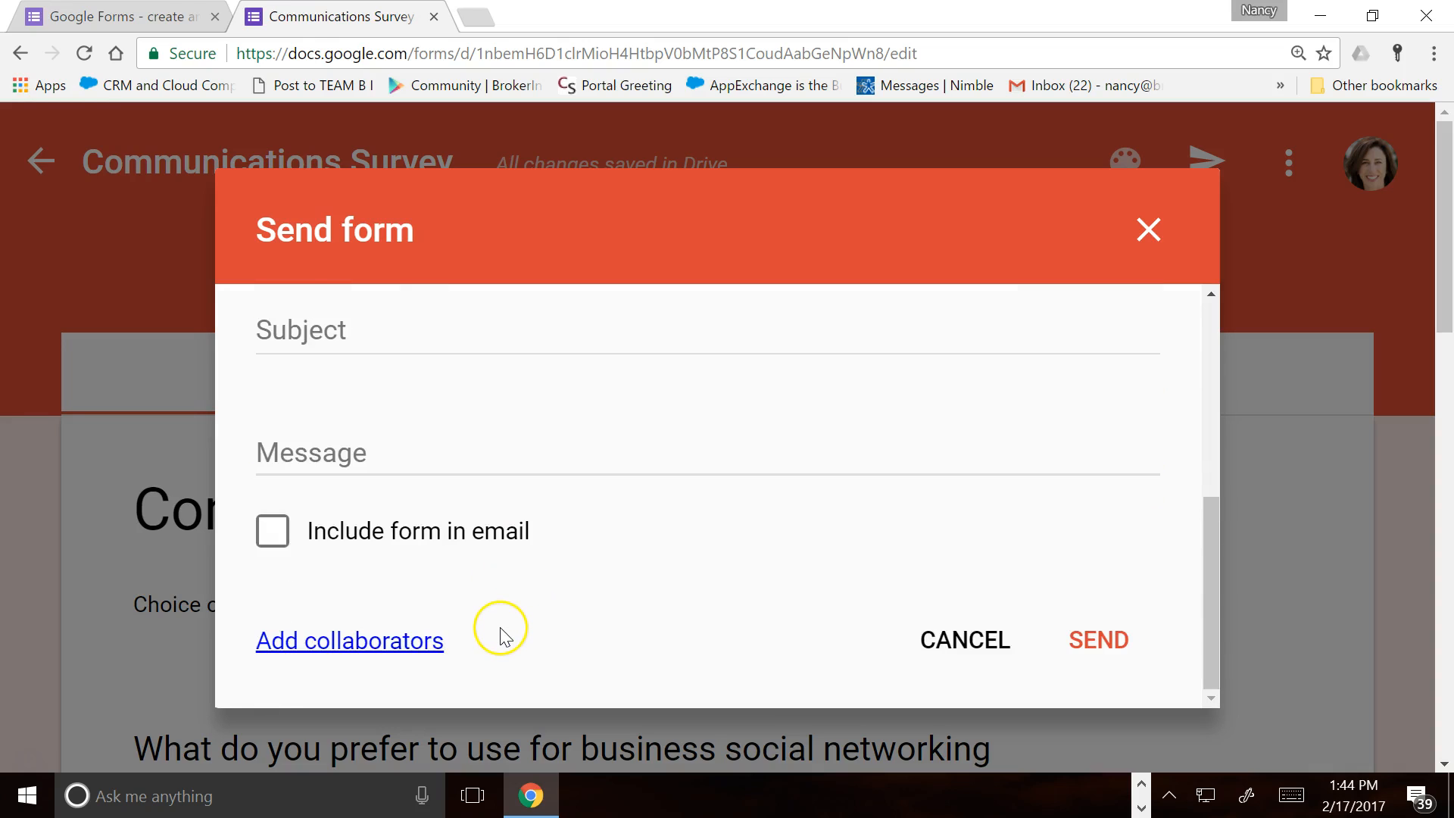
scroll(502, 625, "up", 6)
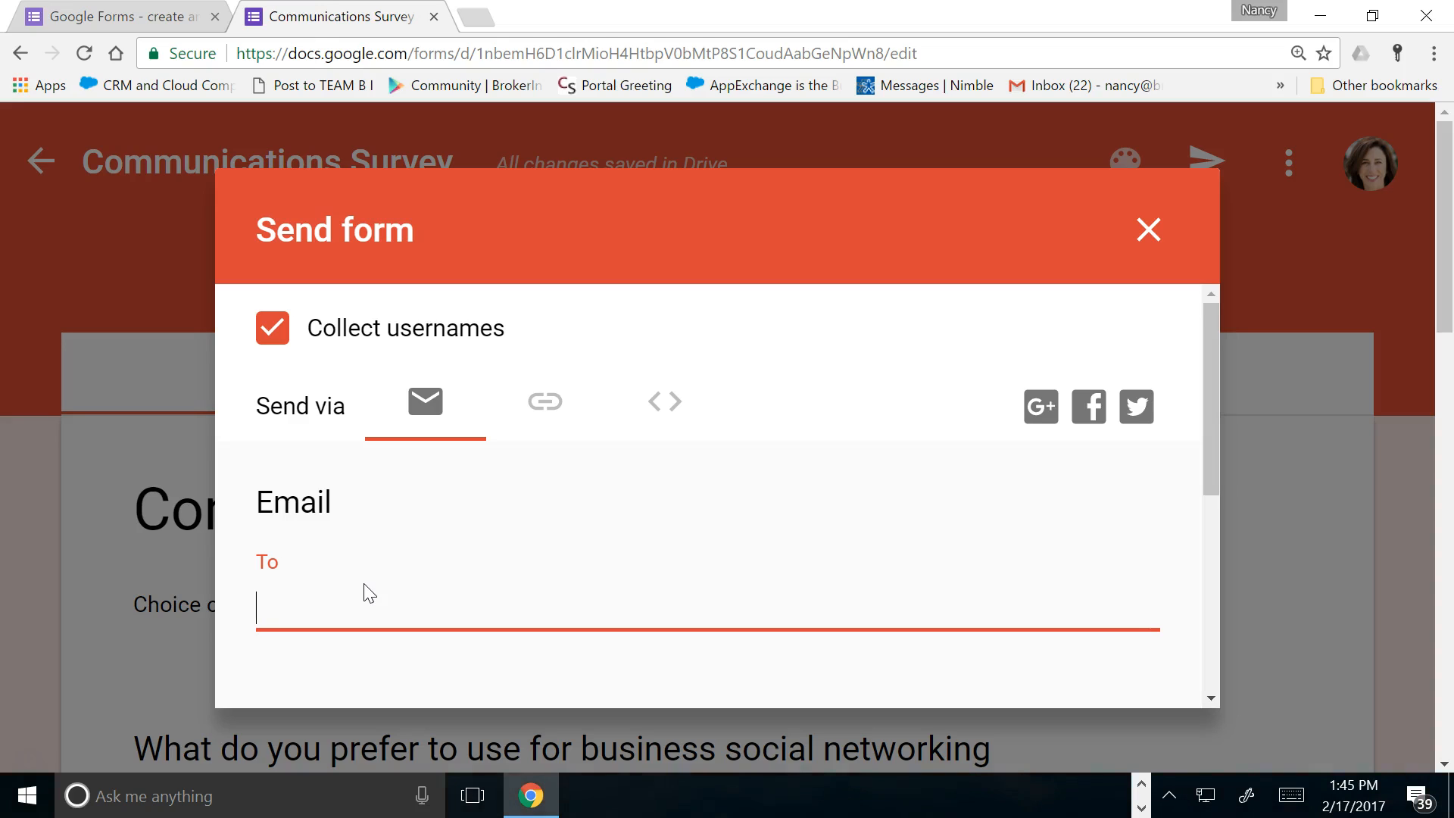
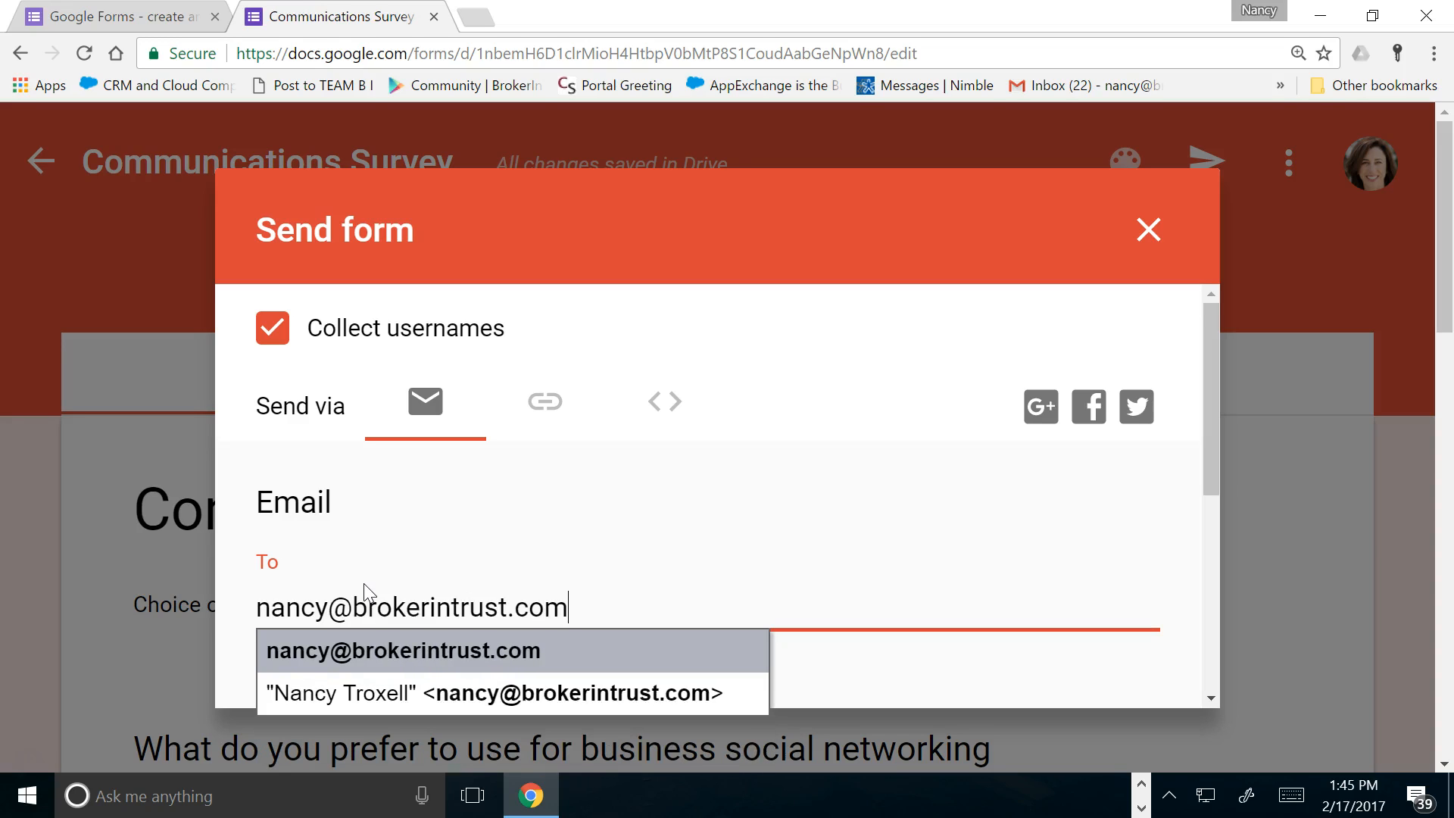
left_click(882, 530)
scroll(882, 530, "down", 4)
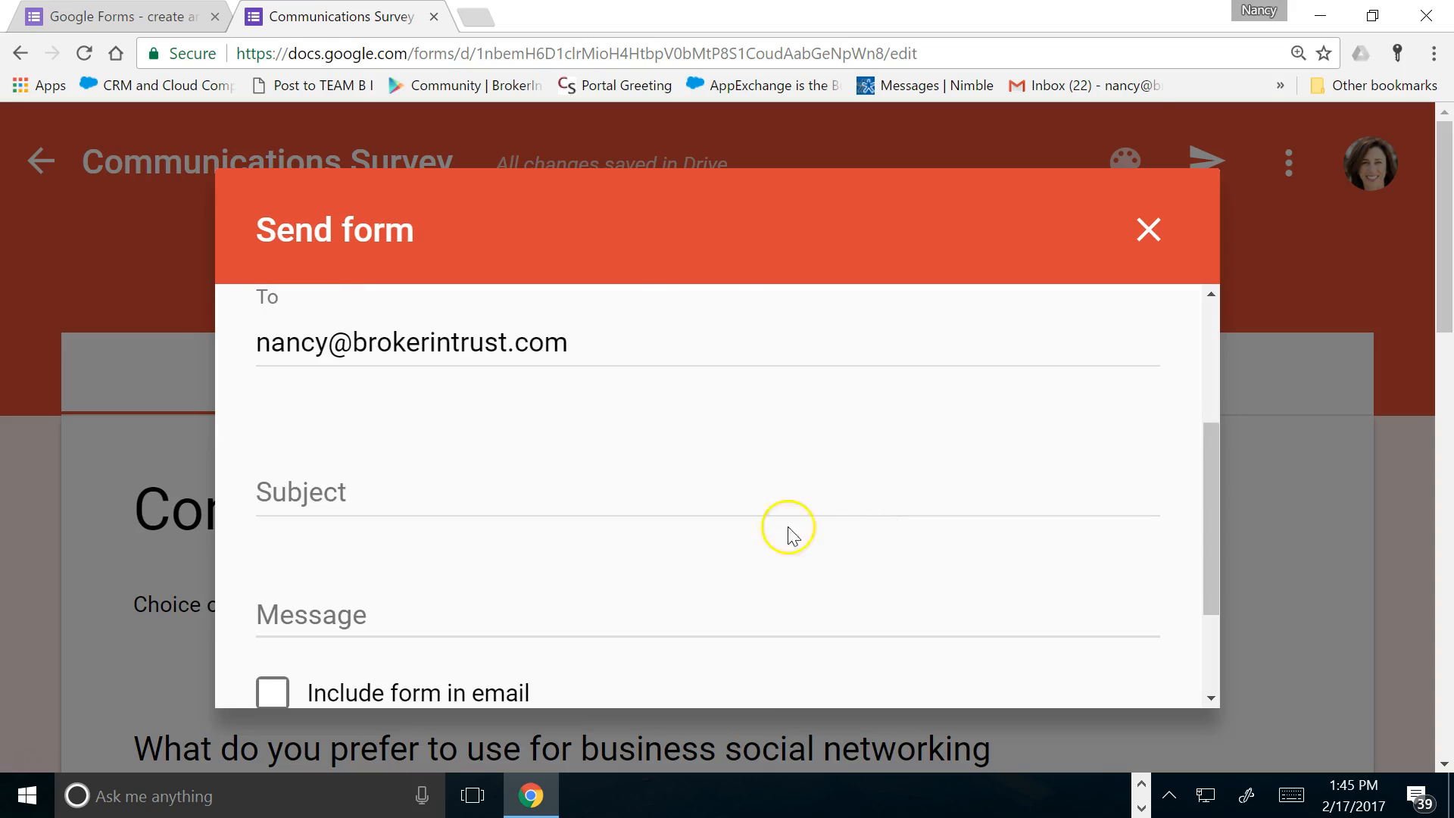
Add subject 'Please Complete Survey', include the form in the email, and send it
left_click(493, 494)
type("Please co")
key("BackSpace")
key("BackSpace")
type("Complet ")
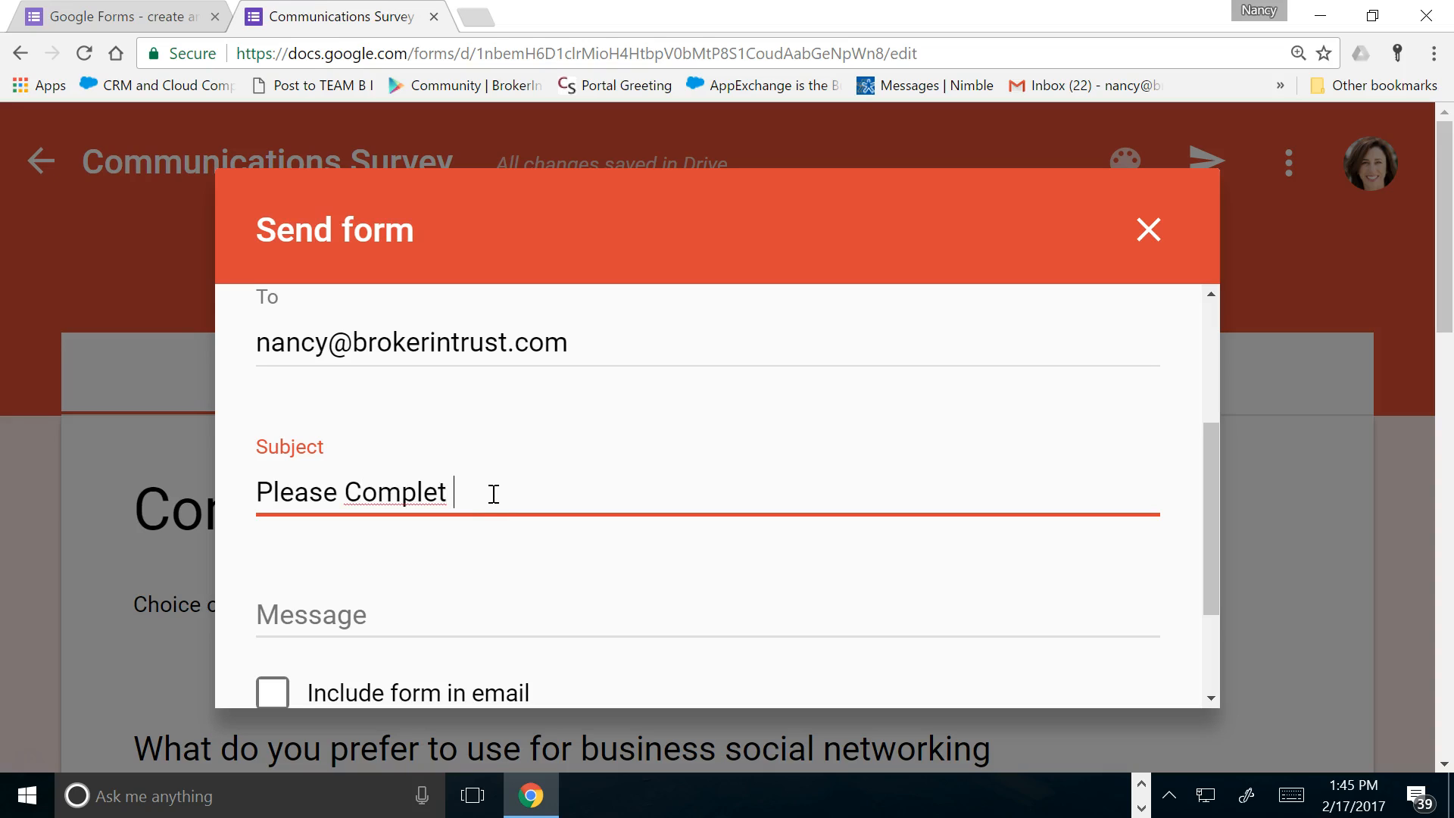
type("e Survey")
left_click(417, 610)
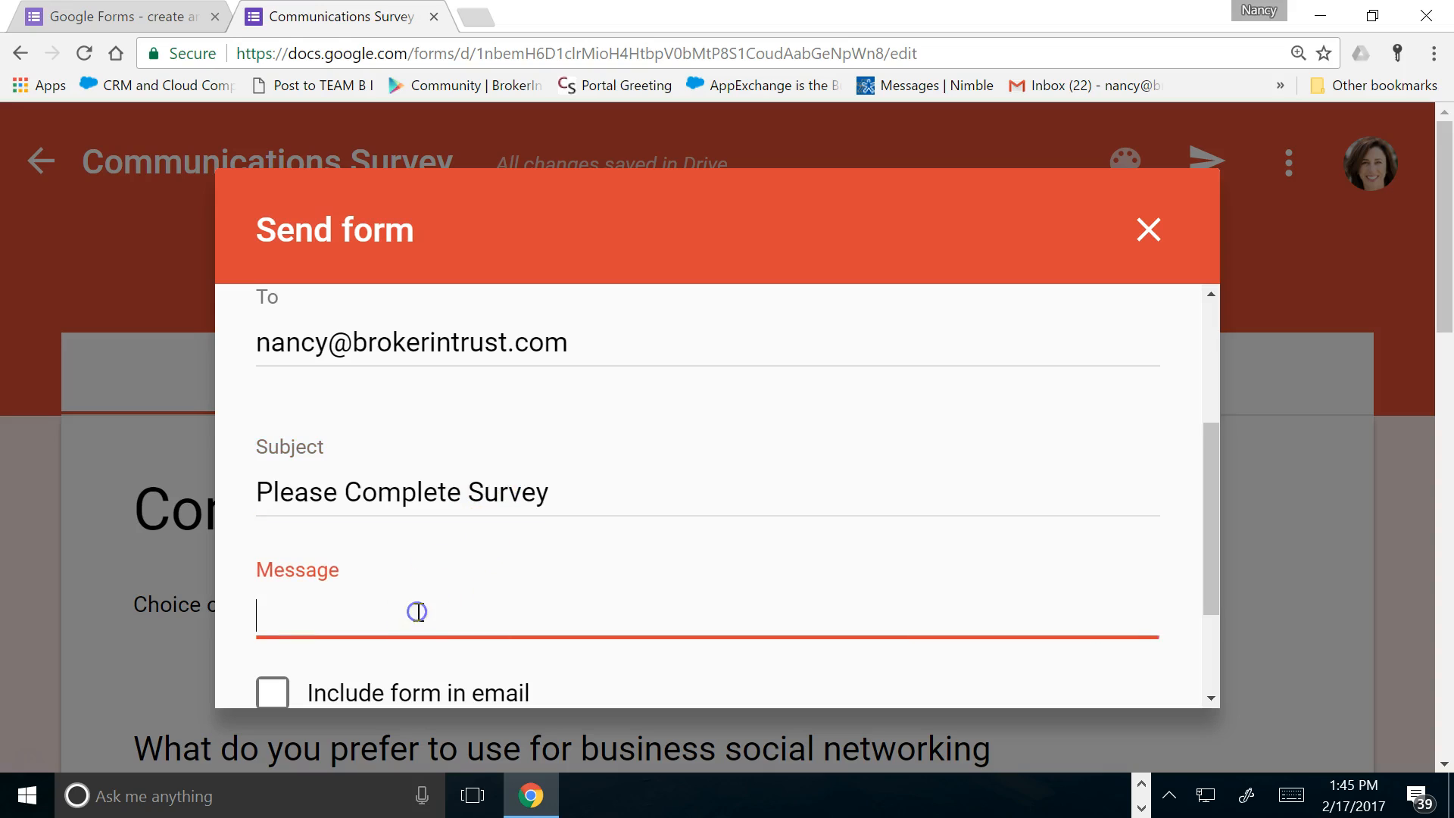
scroll(464, 568, "down", 2)
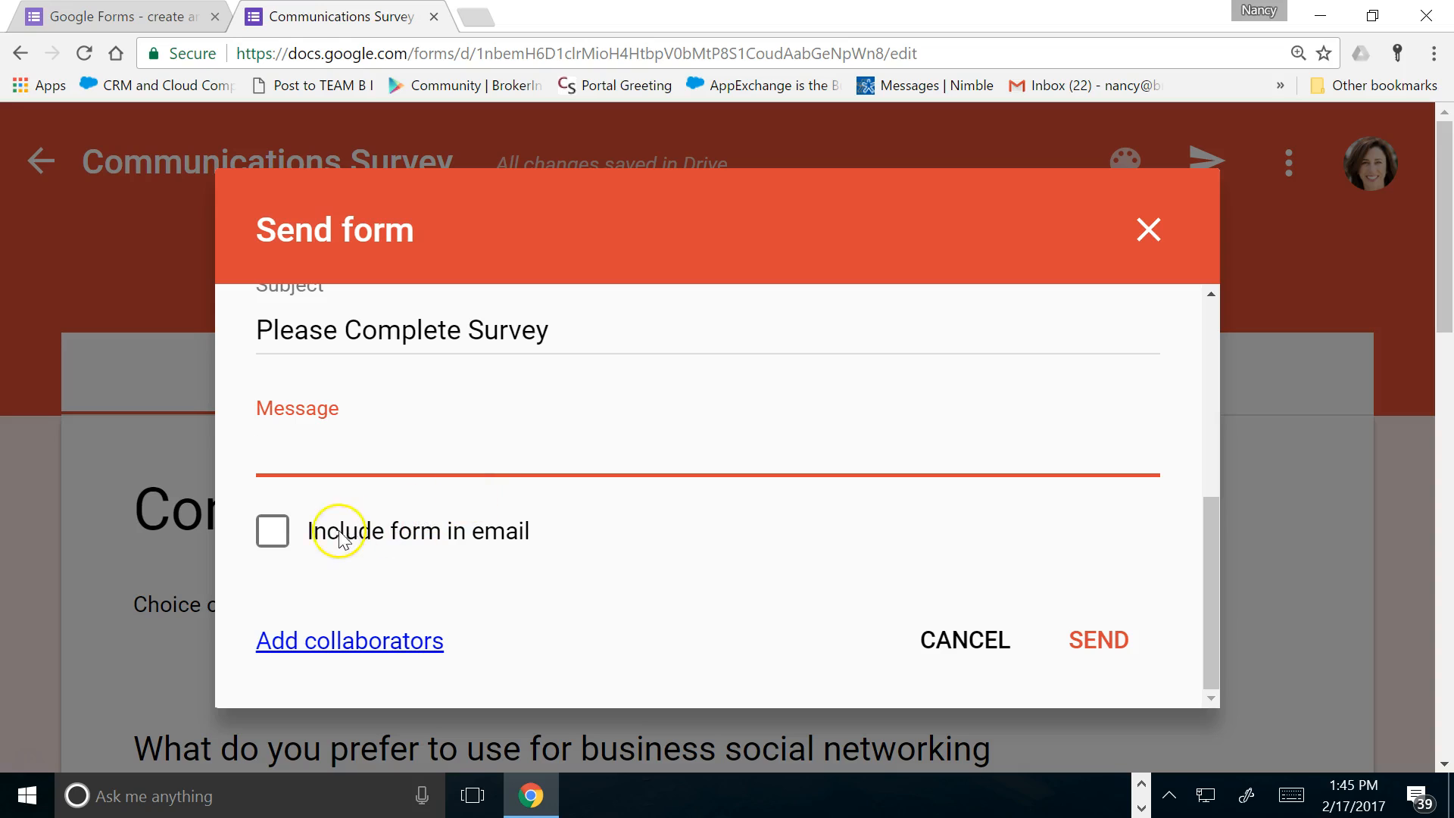
left_click(285, 540)
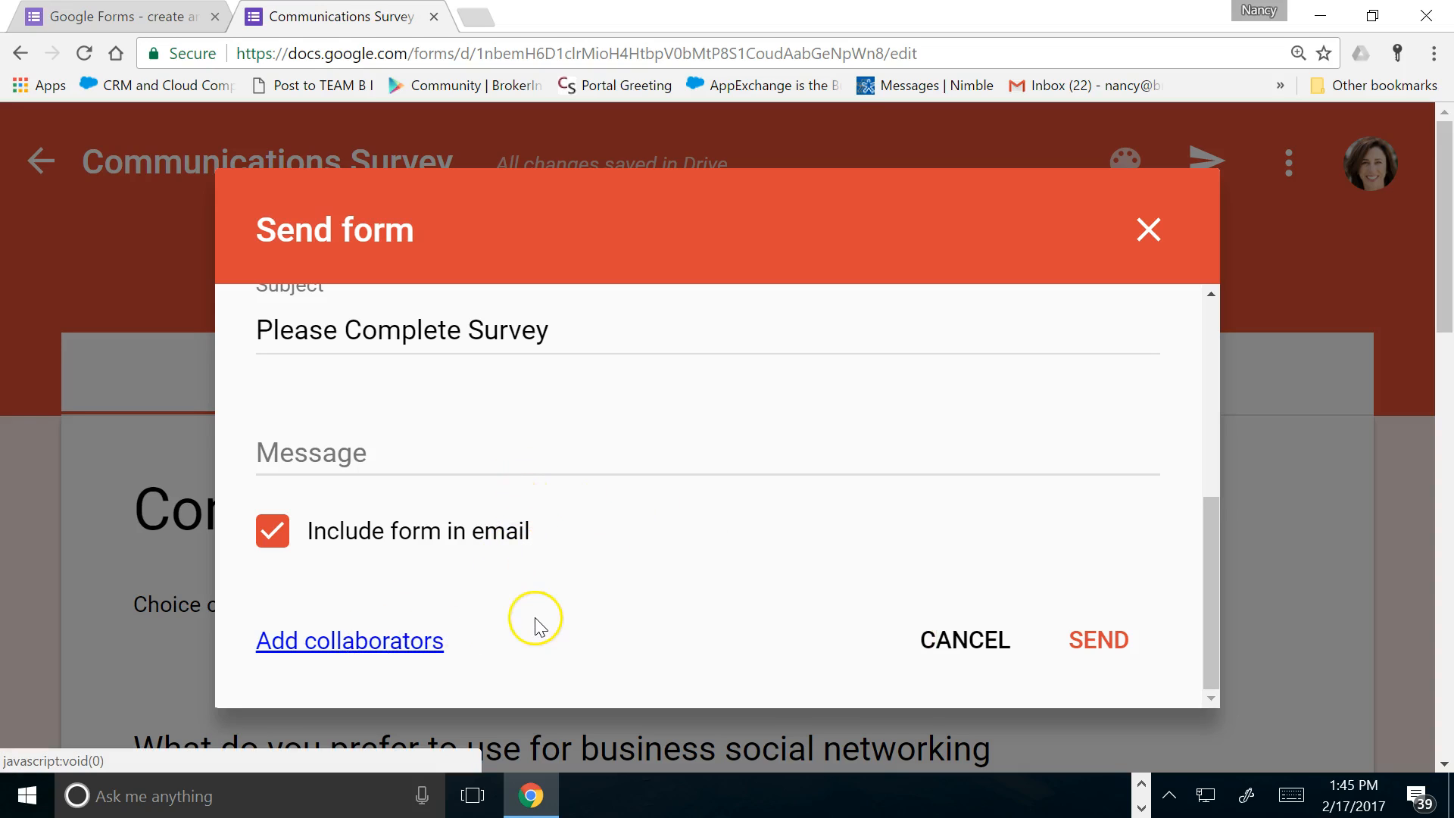
left_click(1108, 641)
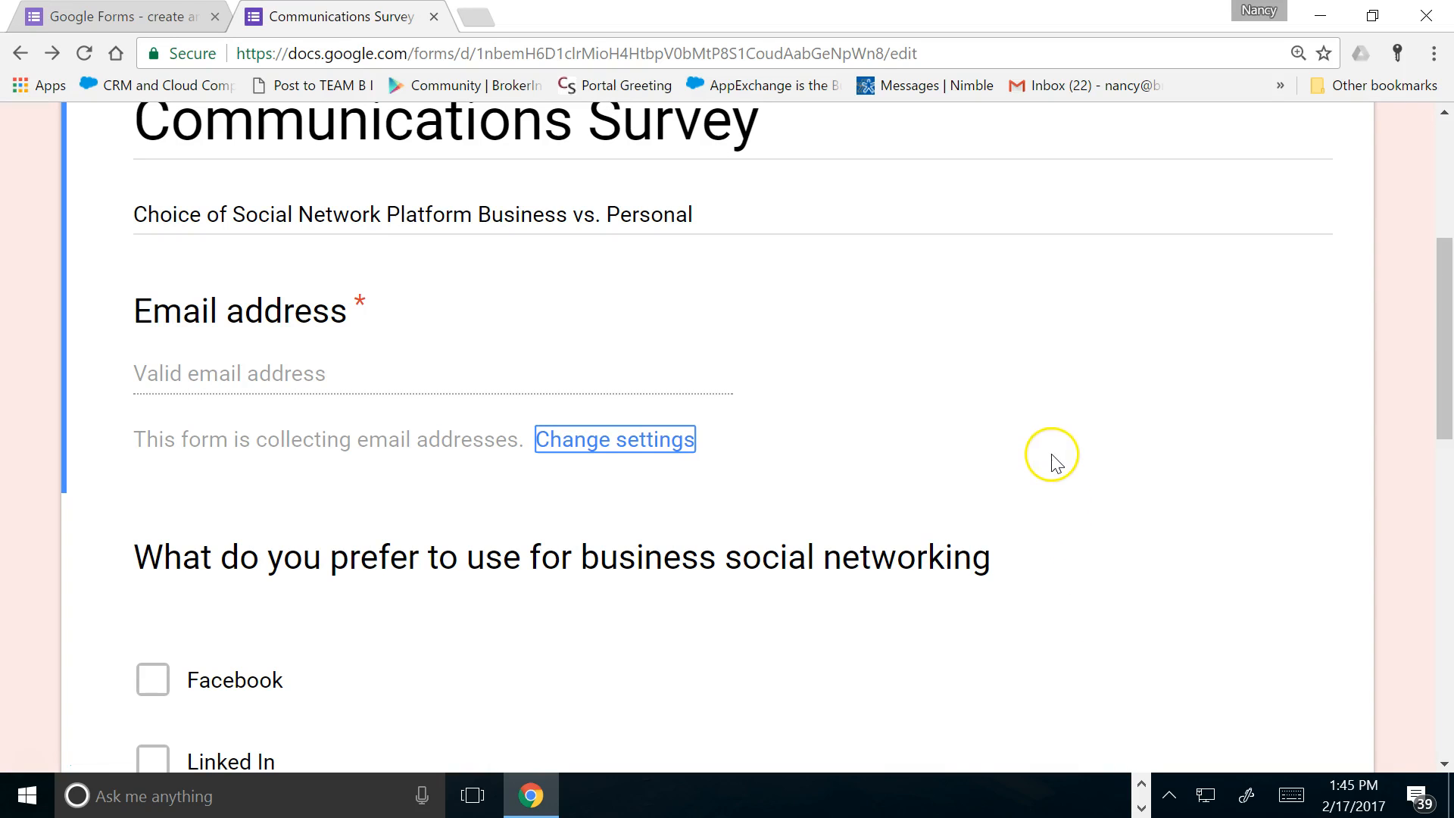
scroll(1055, 454, "up", 5)
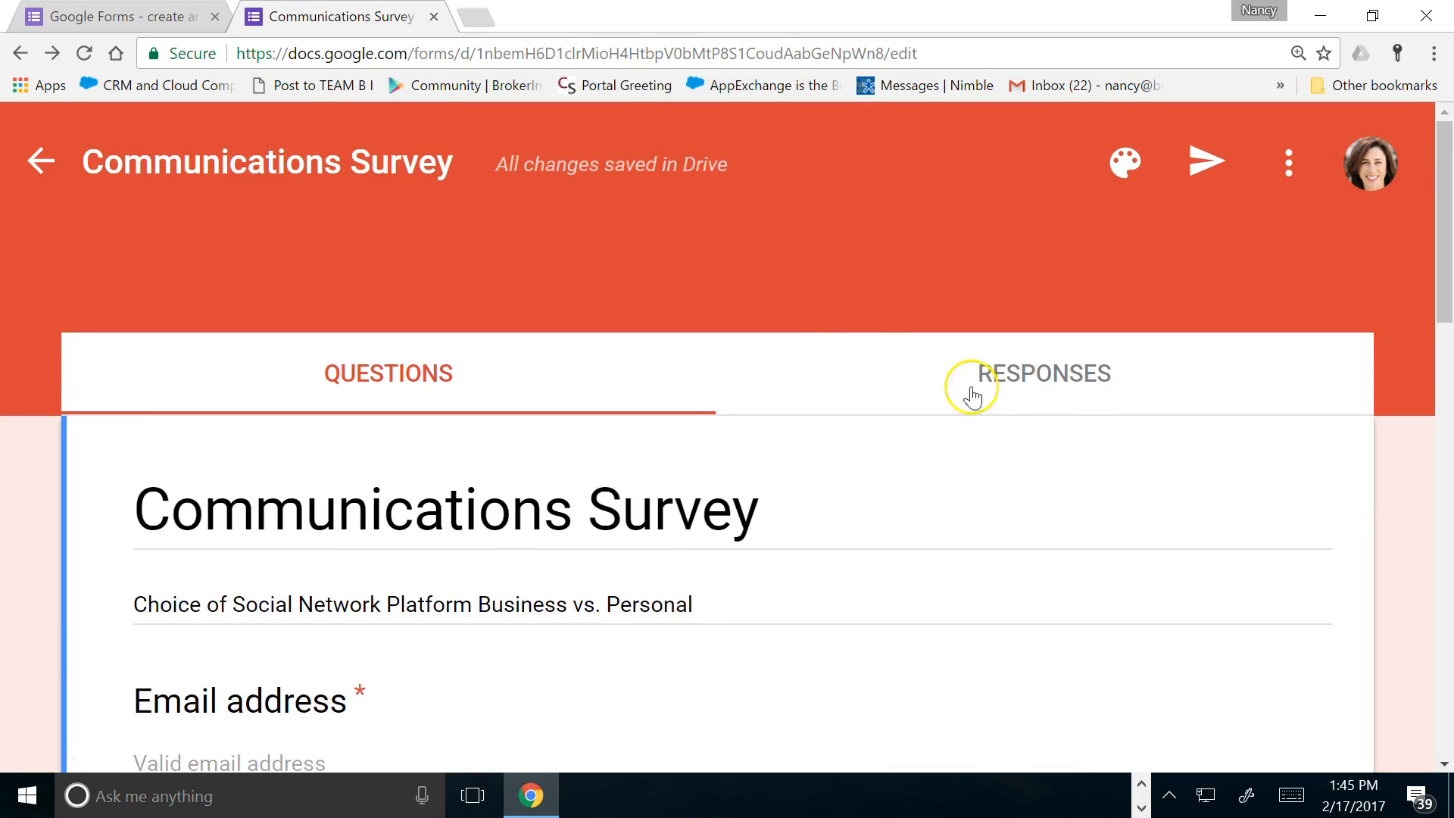
Open the mail inbox in a new tab to find the survey email
left_click(476, 17)
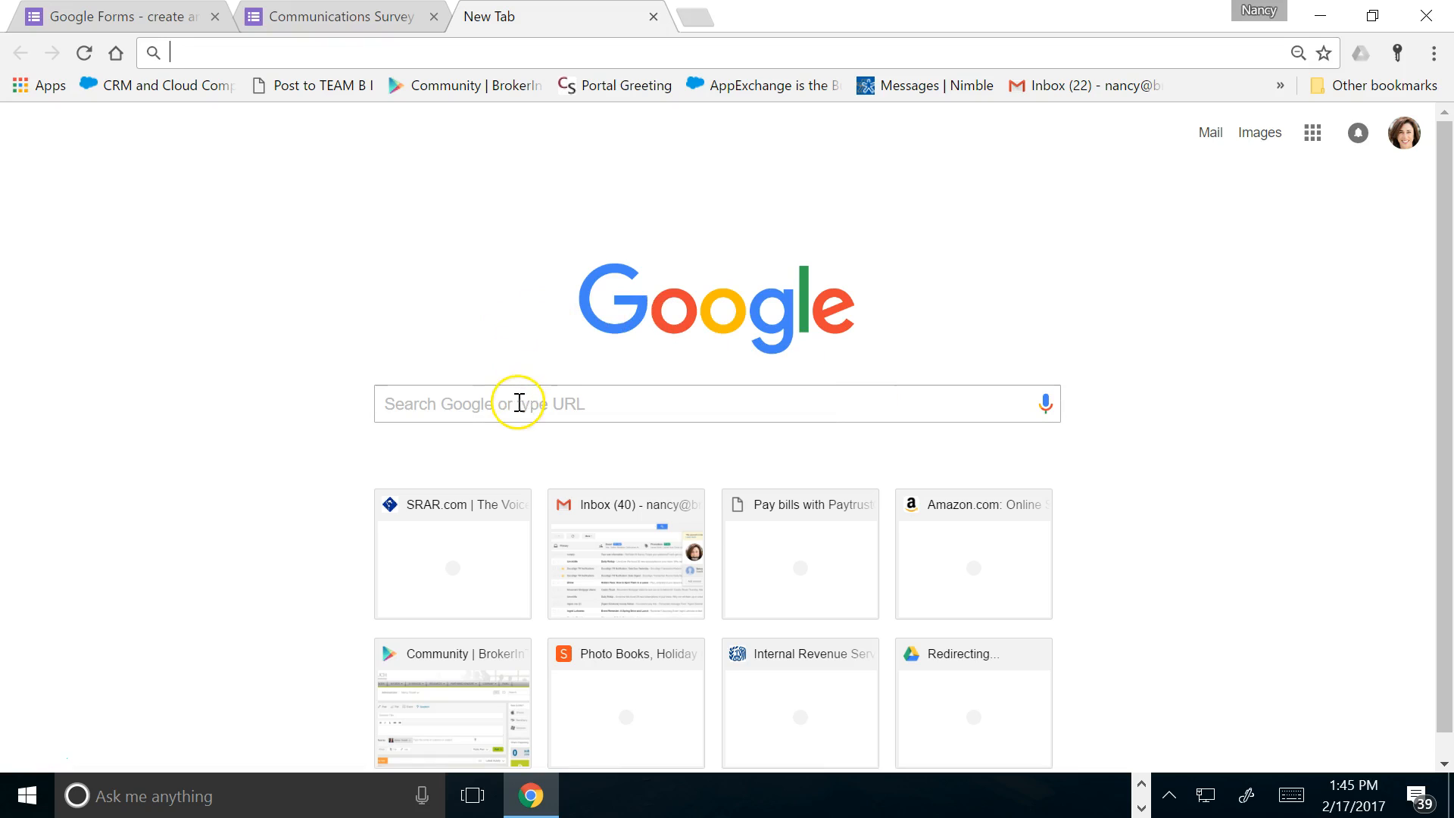
left_click(1311, 136)
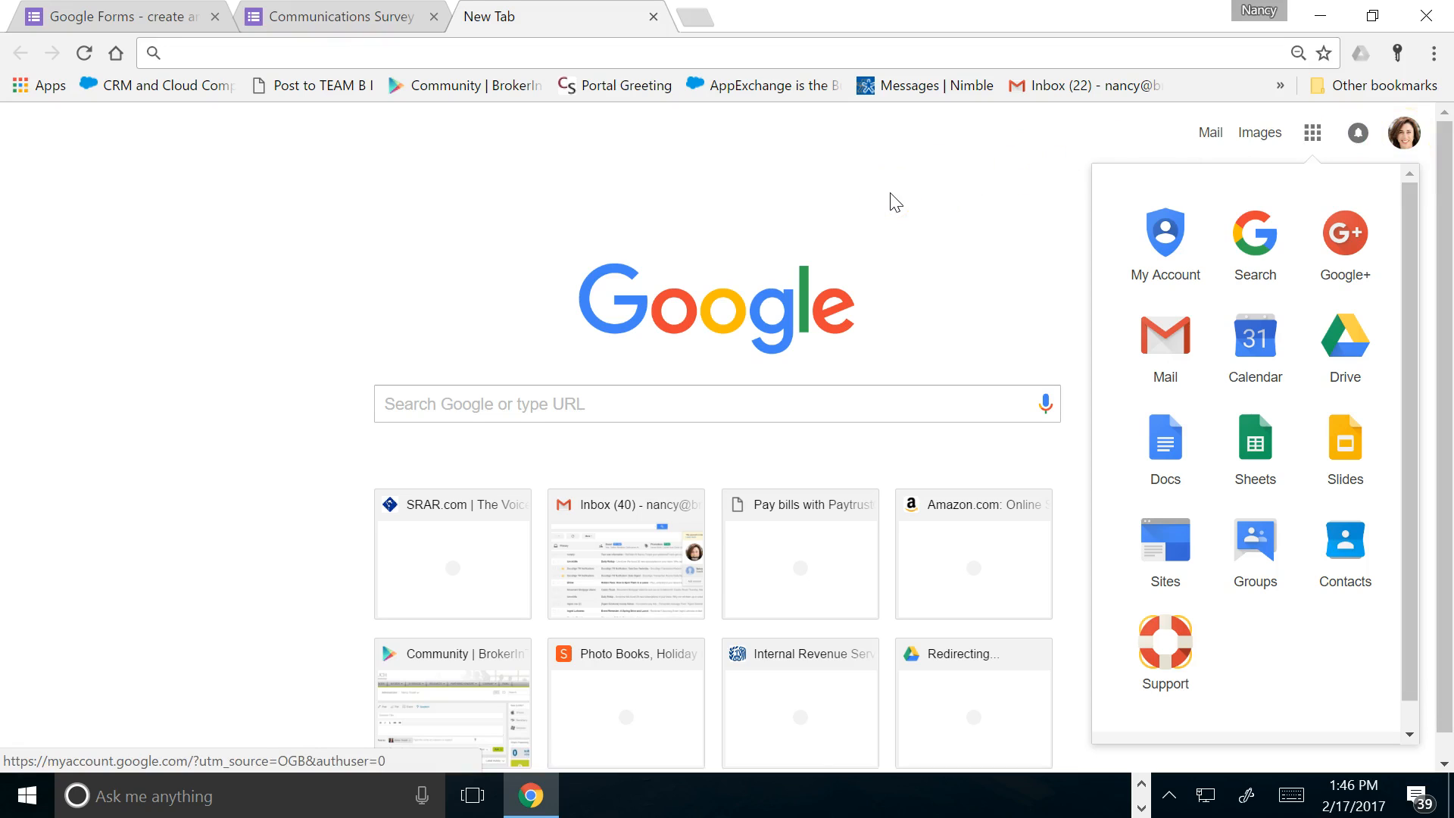
left_click(1049, 85)
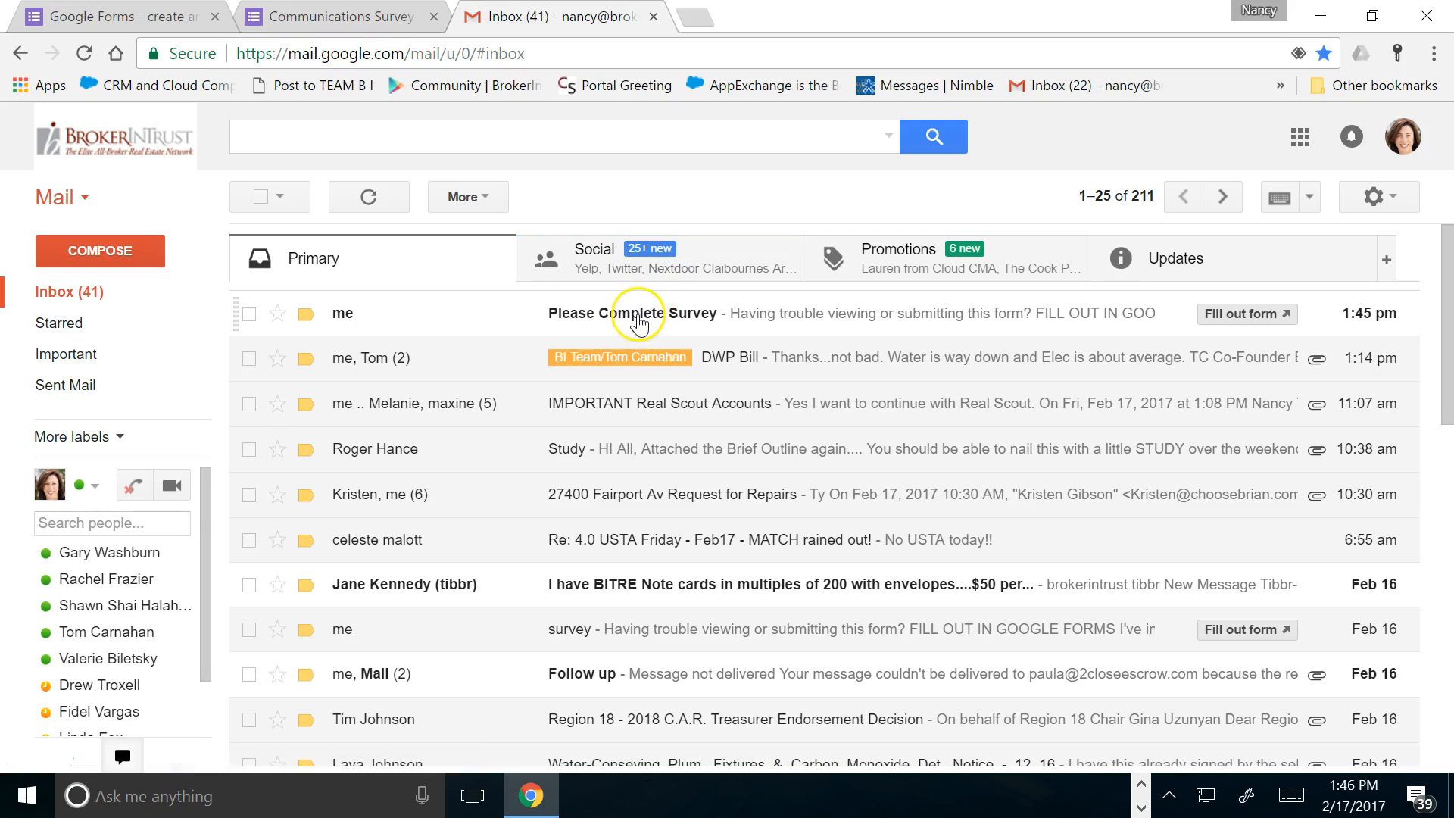
Open the Please Complete Survey email and tick Other (Whatever) for business social networking
left_click(639, 322)
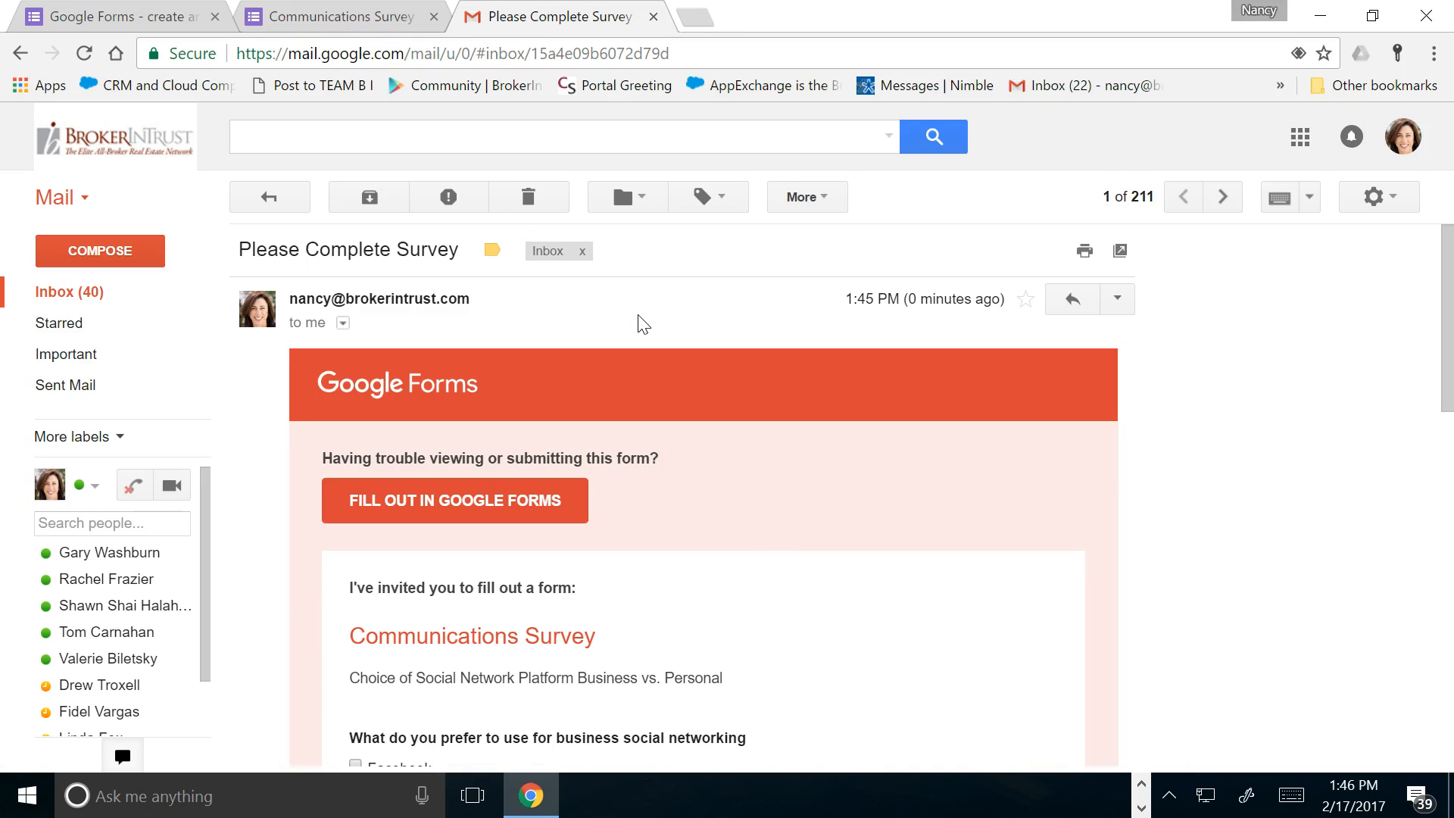
scroll(639, 322, "down", 3)
scroll(642, 324, "up", 3)
scroll(450, 509, "down", 3)
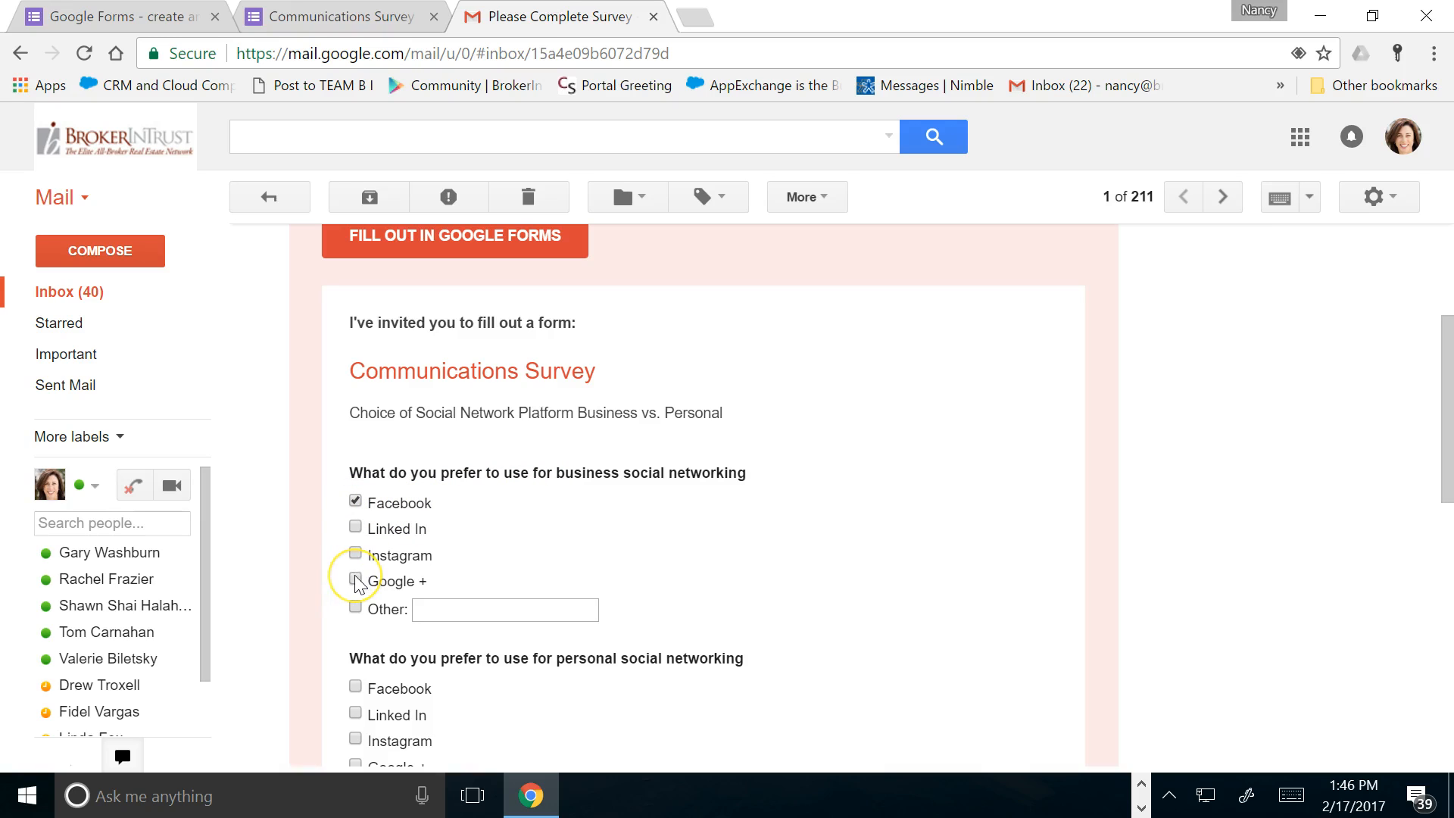
scroll(802, 558, "down", 3)
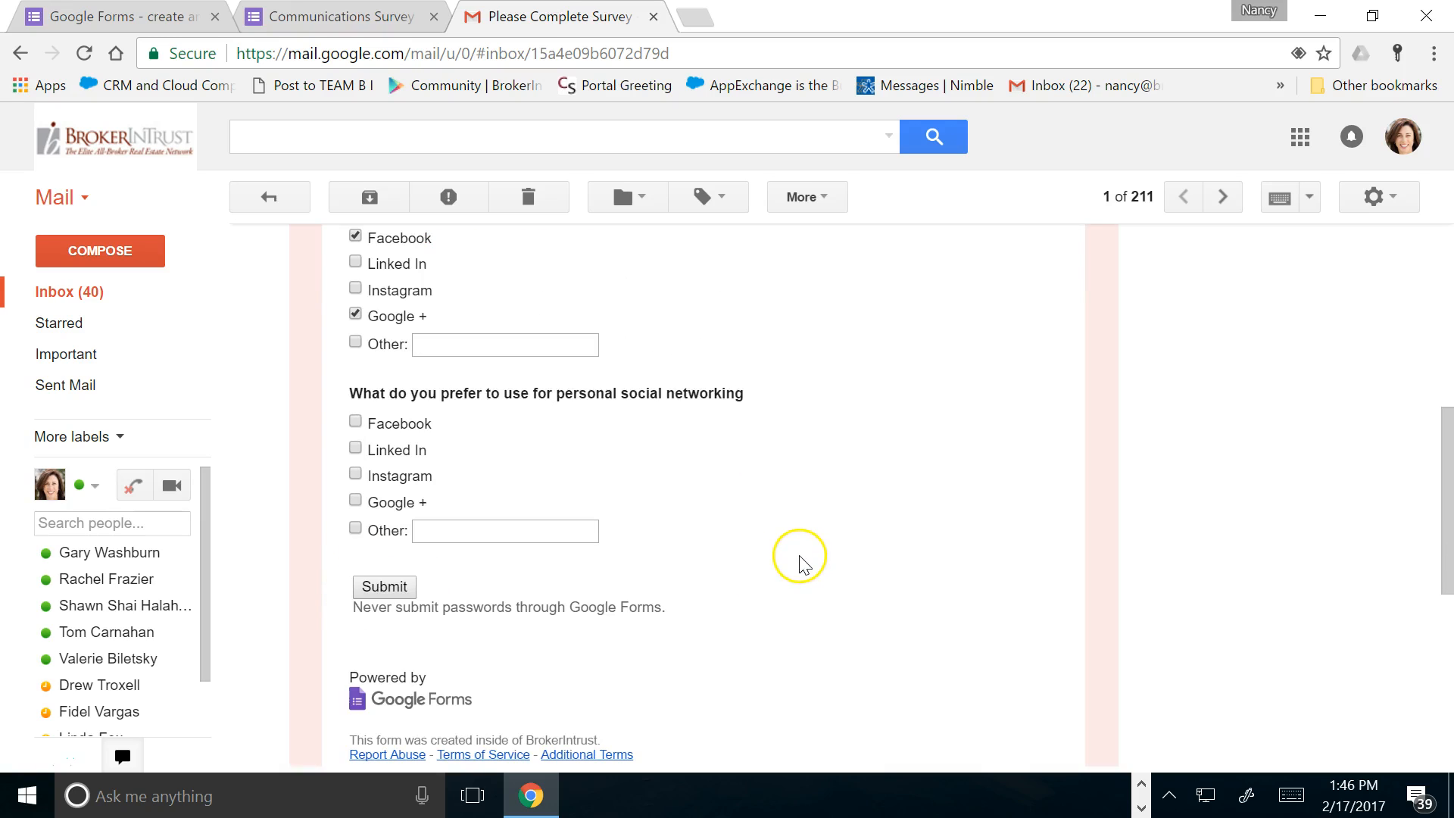
left_click(356, 343)
left_click(462, 348)
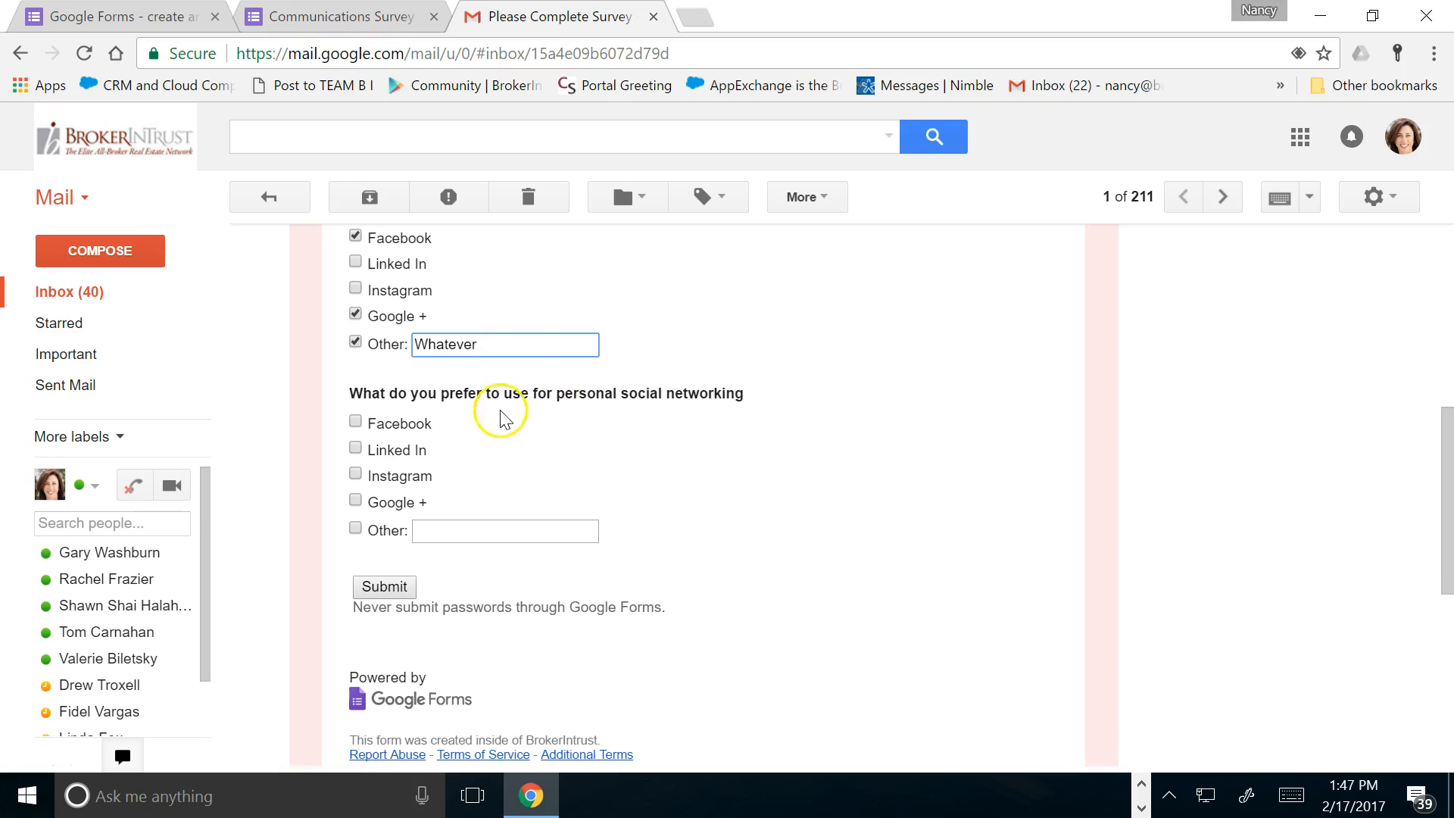
Choose Facebook and Instagram for personal networking, then submit the answers to the external form
left_click(355, 423)
left_click(355, 475)
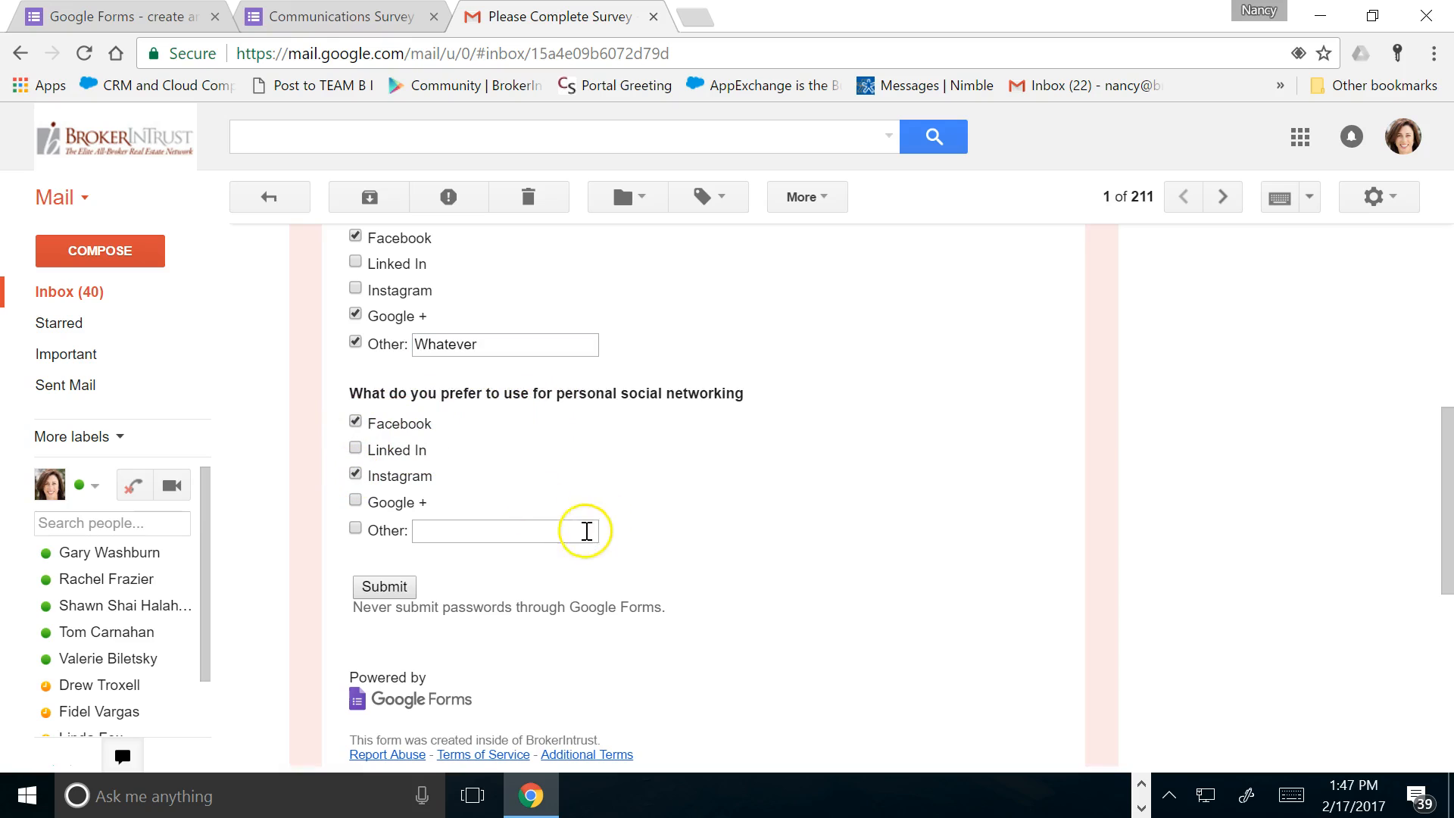
left_click(385, 587)
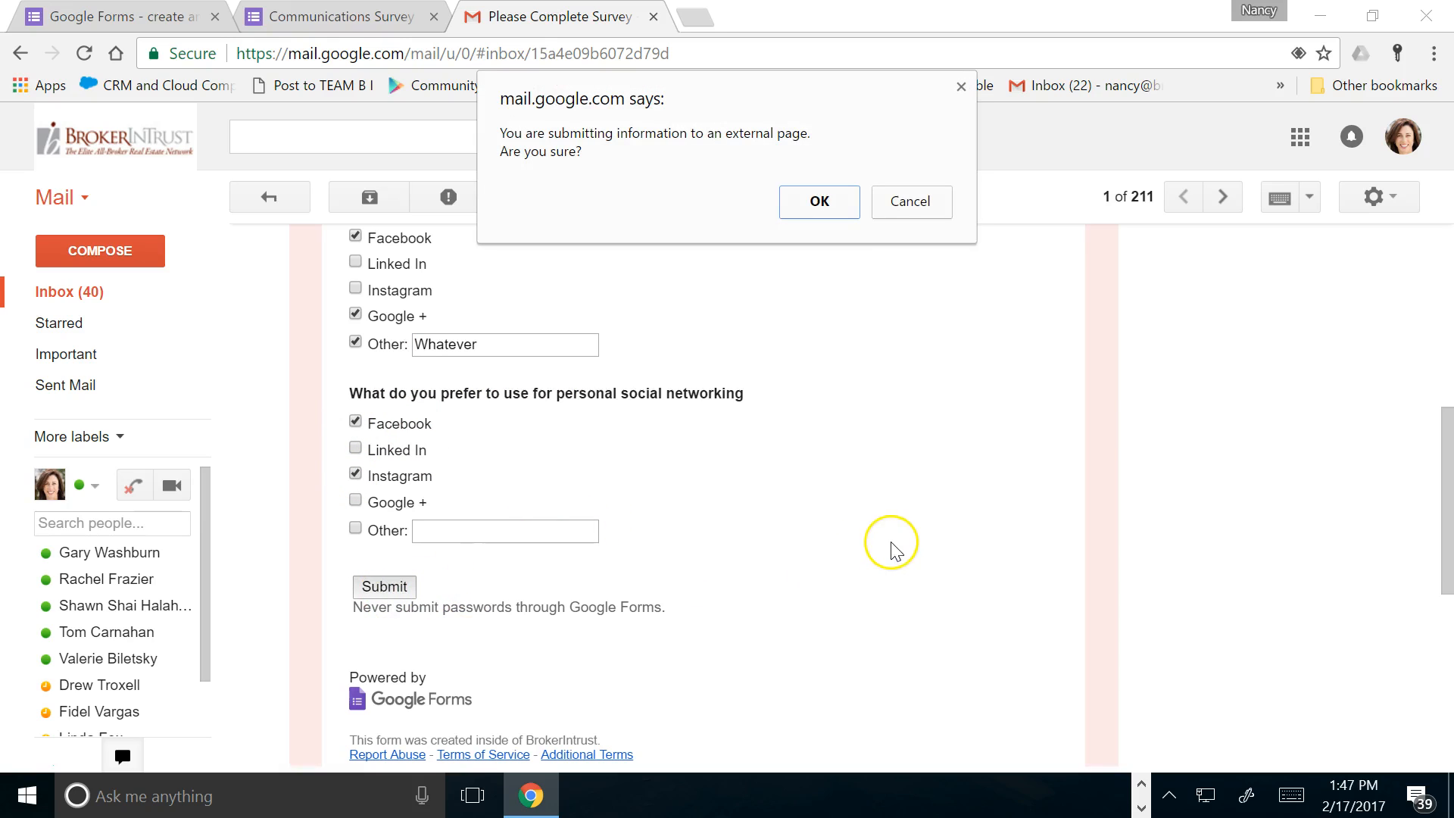
left_click(805, 204)
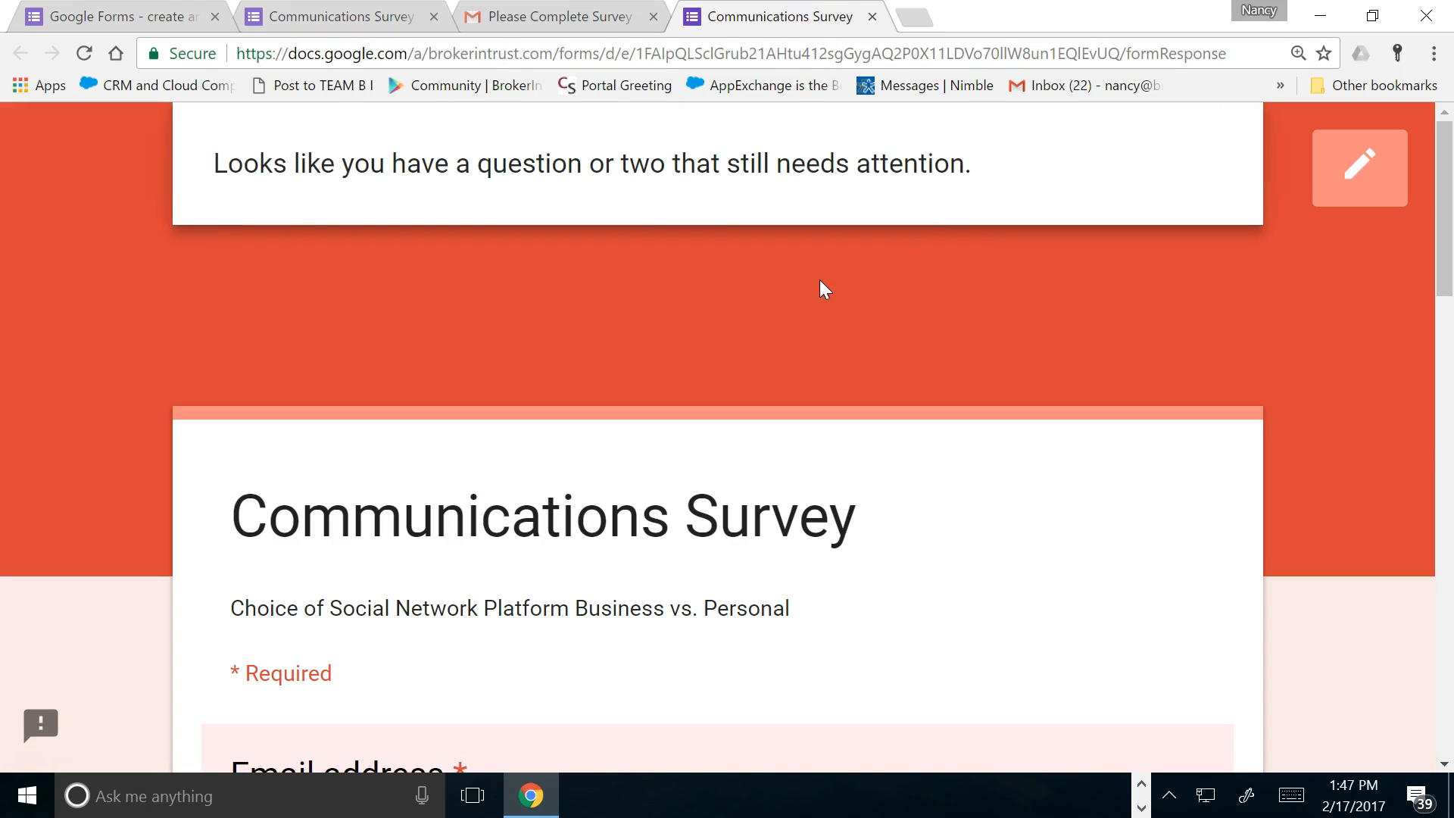
Fill in the respondent's email address and submit the Communications Survey response
scroll(819, 279, "down", 4)
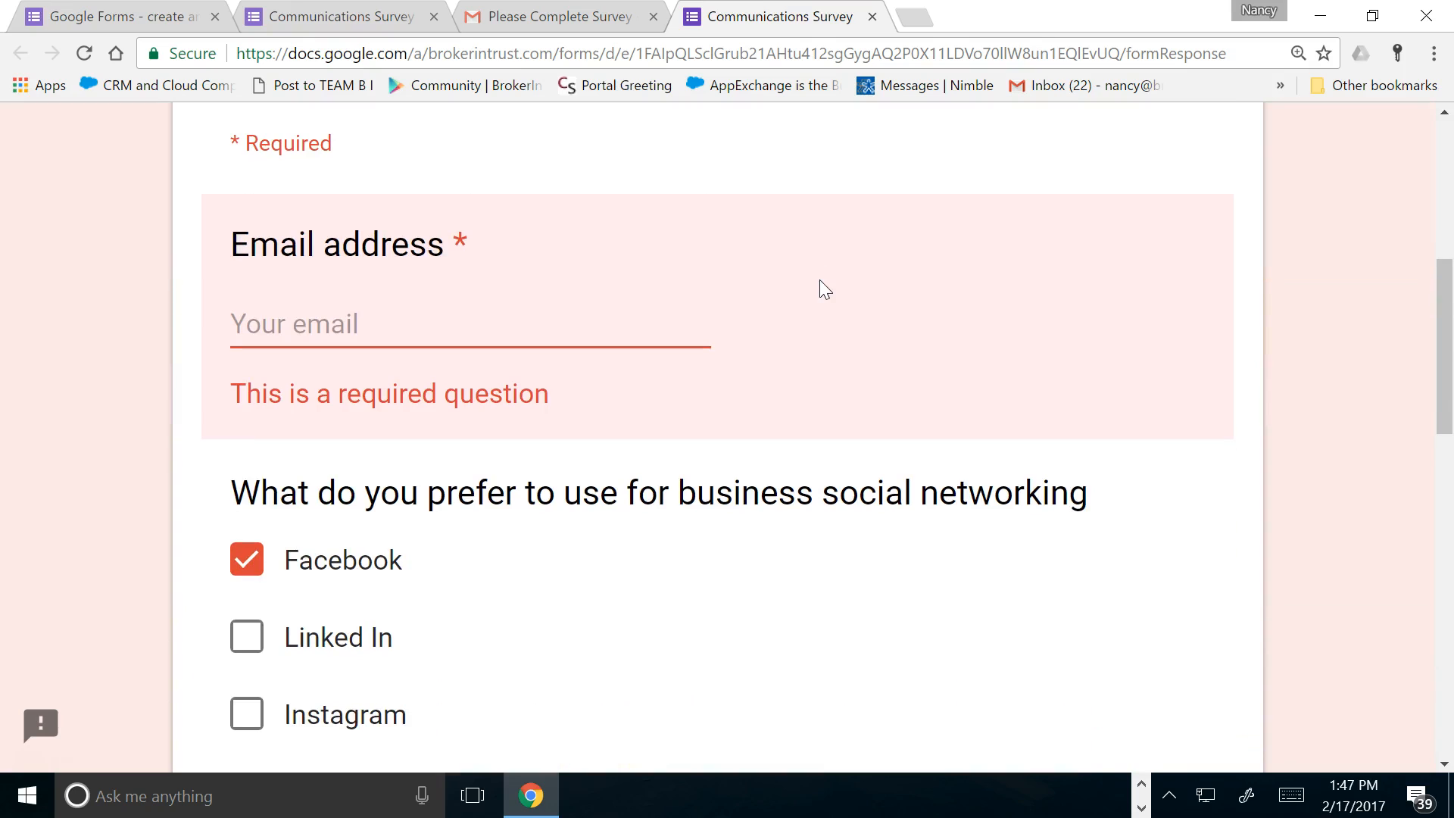
left_click(357, 316)
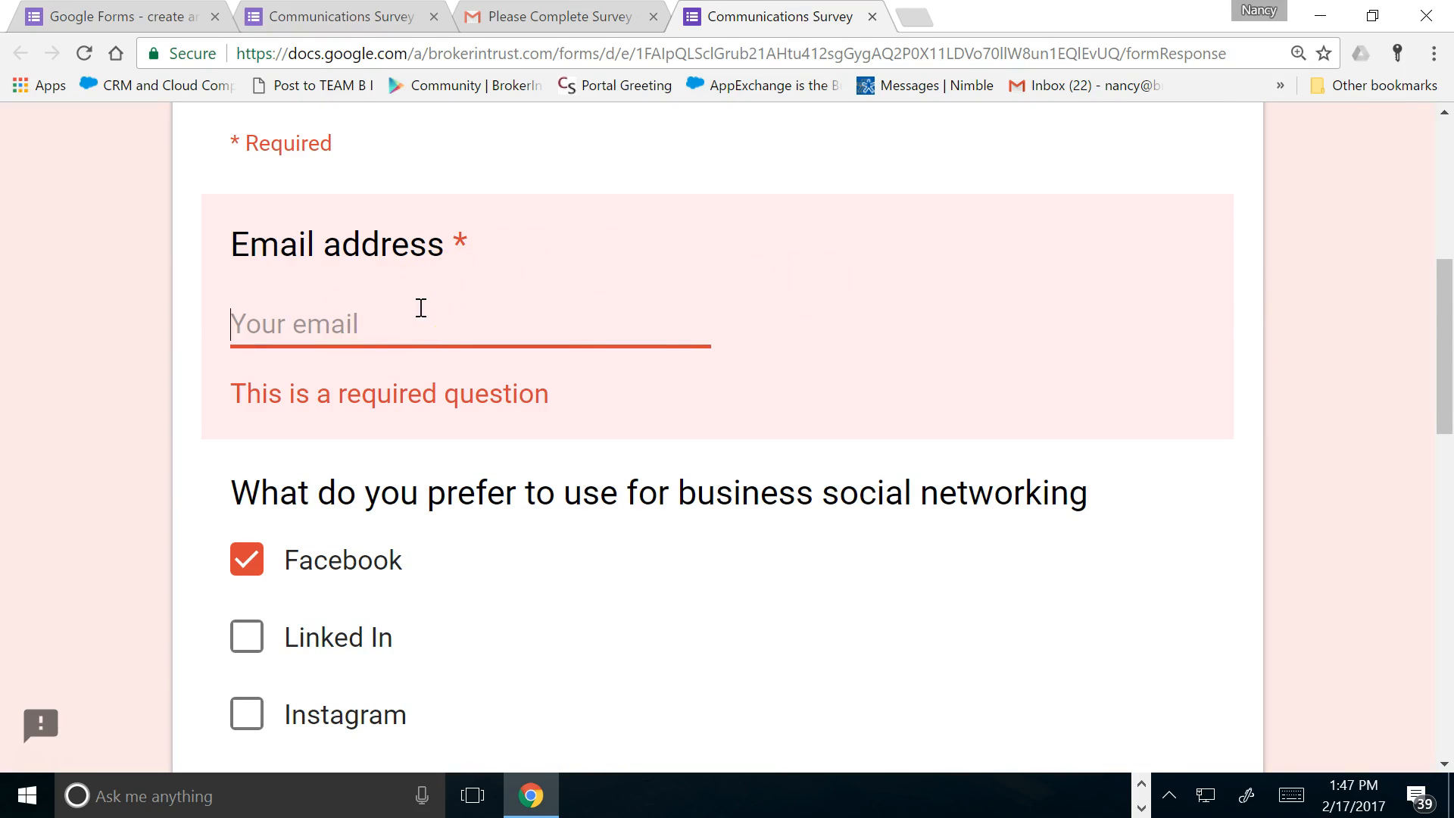
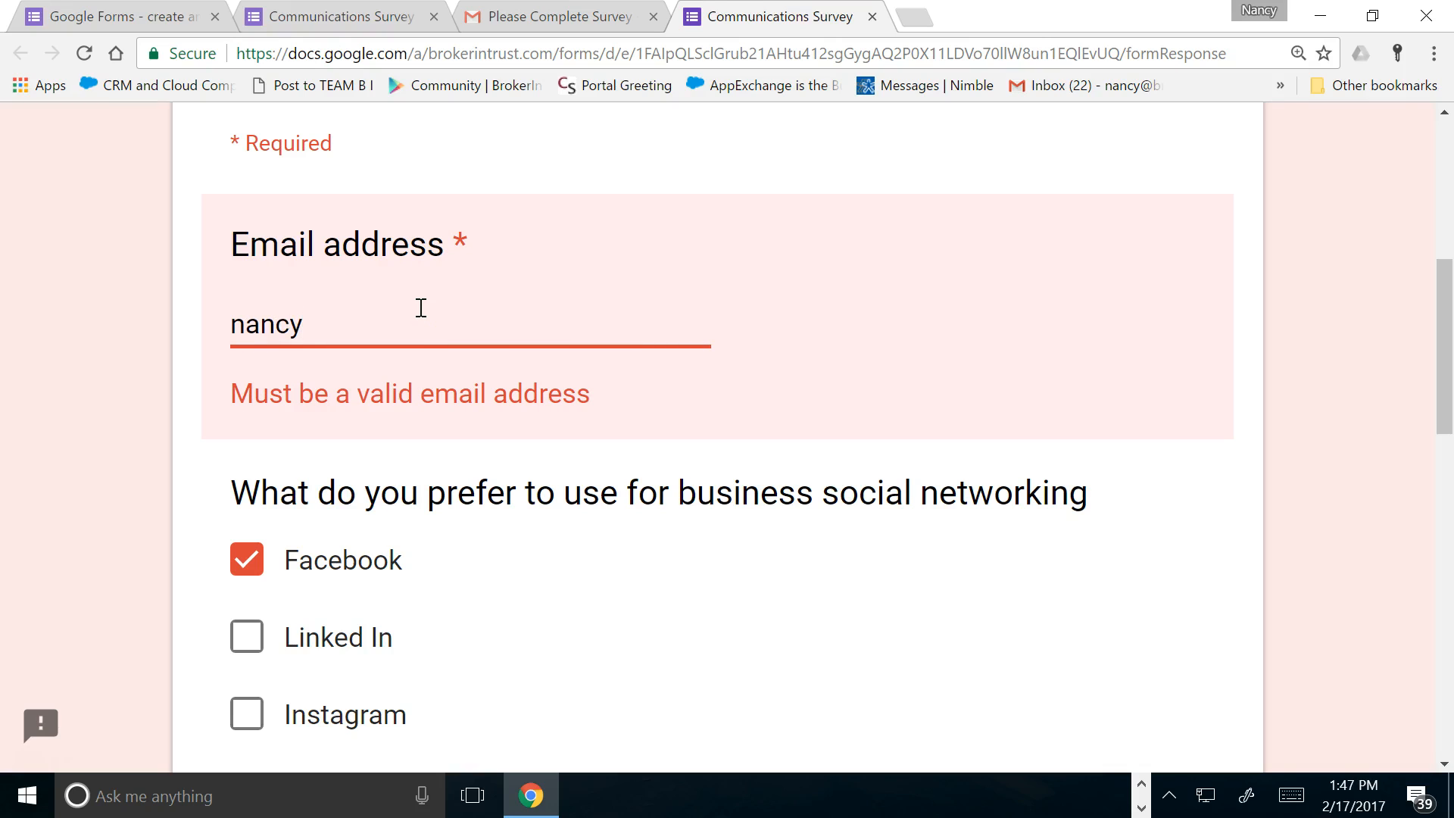
scroll(500, 317, "down", 15)
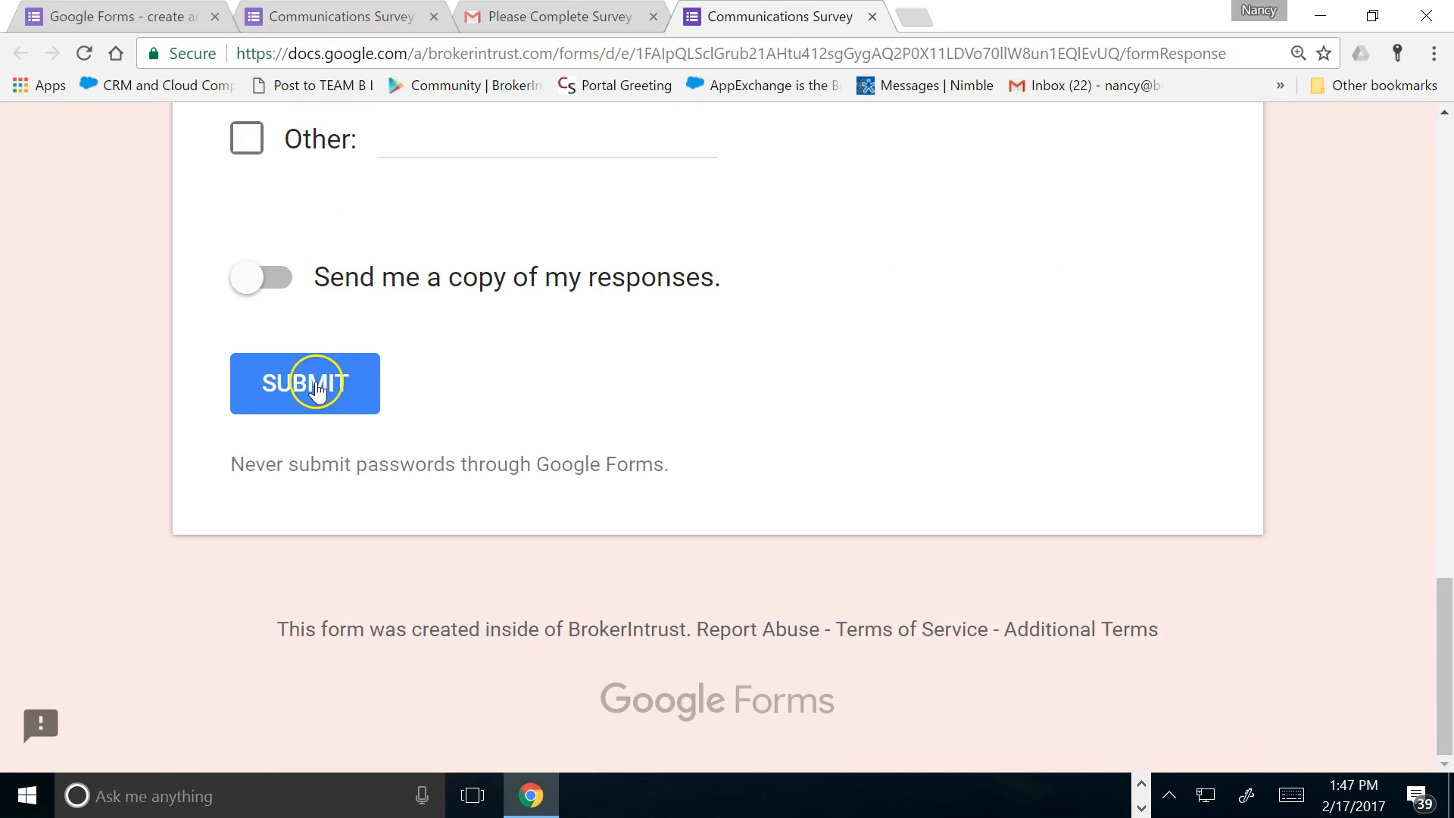
left_click(318, 402)
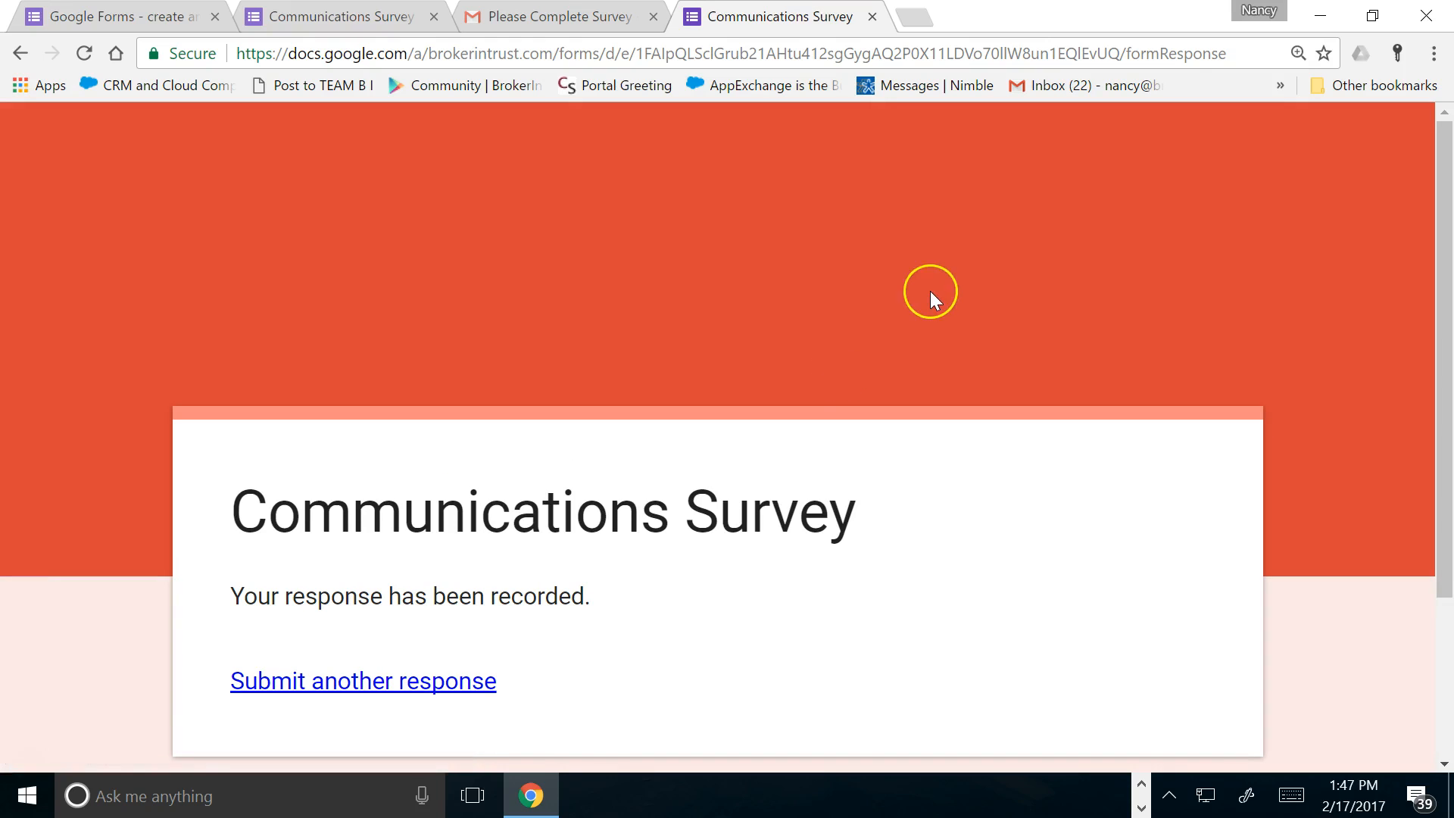
scroll(933, 300, "down", 3)
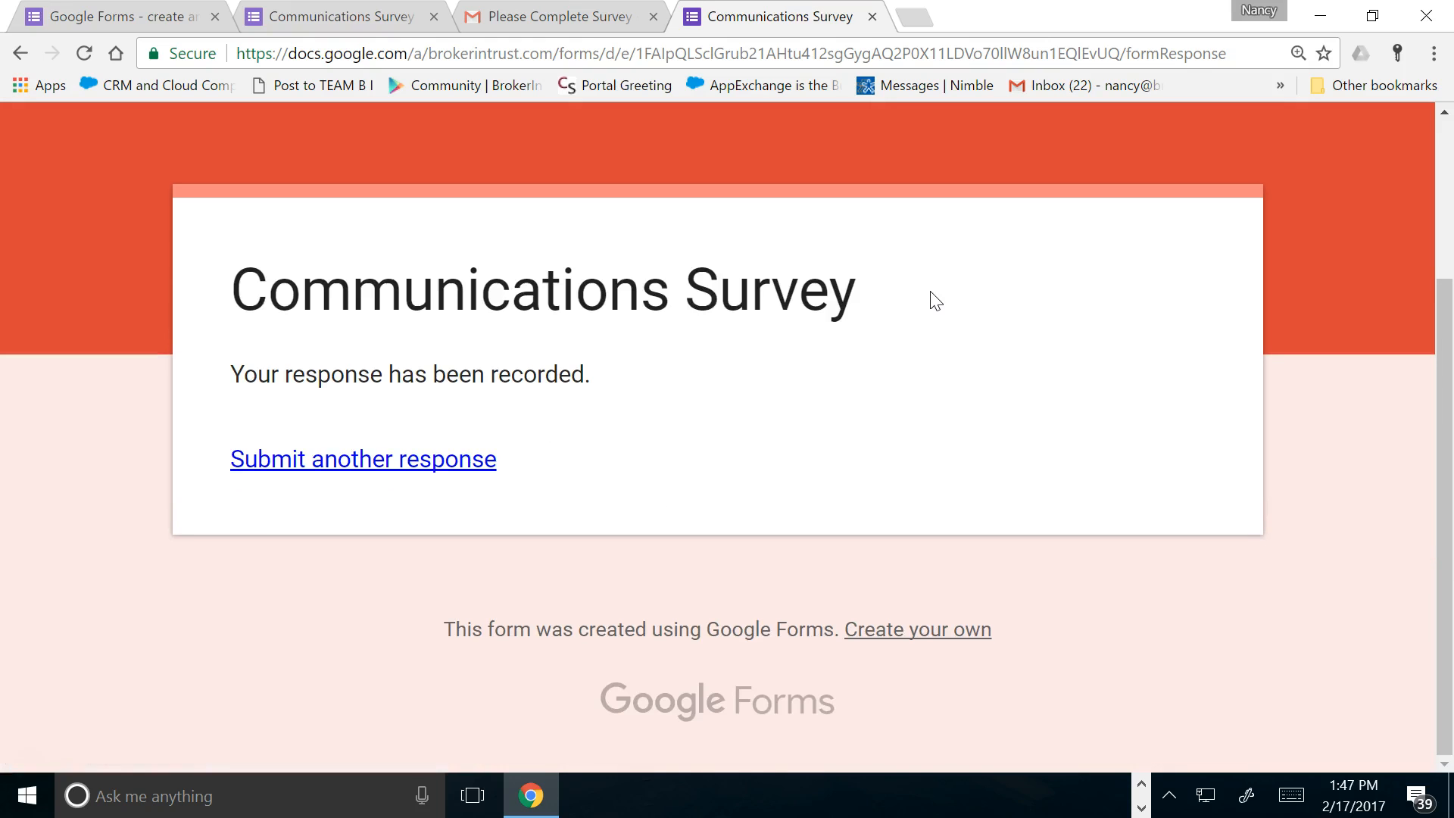
scroll(933, 300, "up", 3)
scroll(937, 301, "down", 3)
Open Google Drive in a new tab, search 'communications', and open the Communications Survey form
left_click(918, 21)
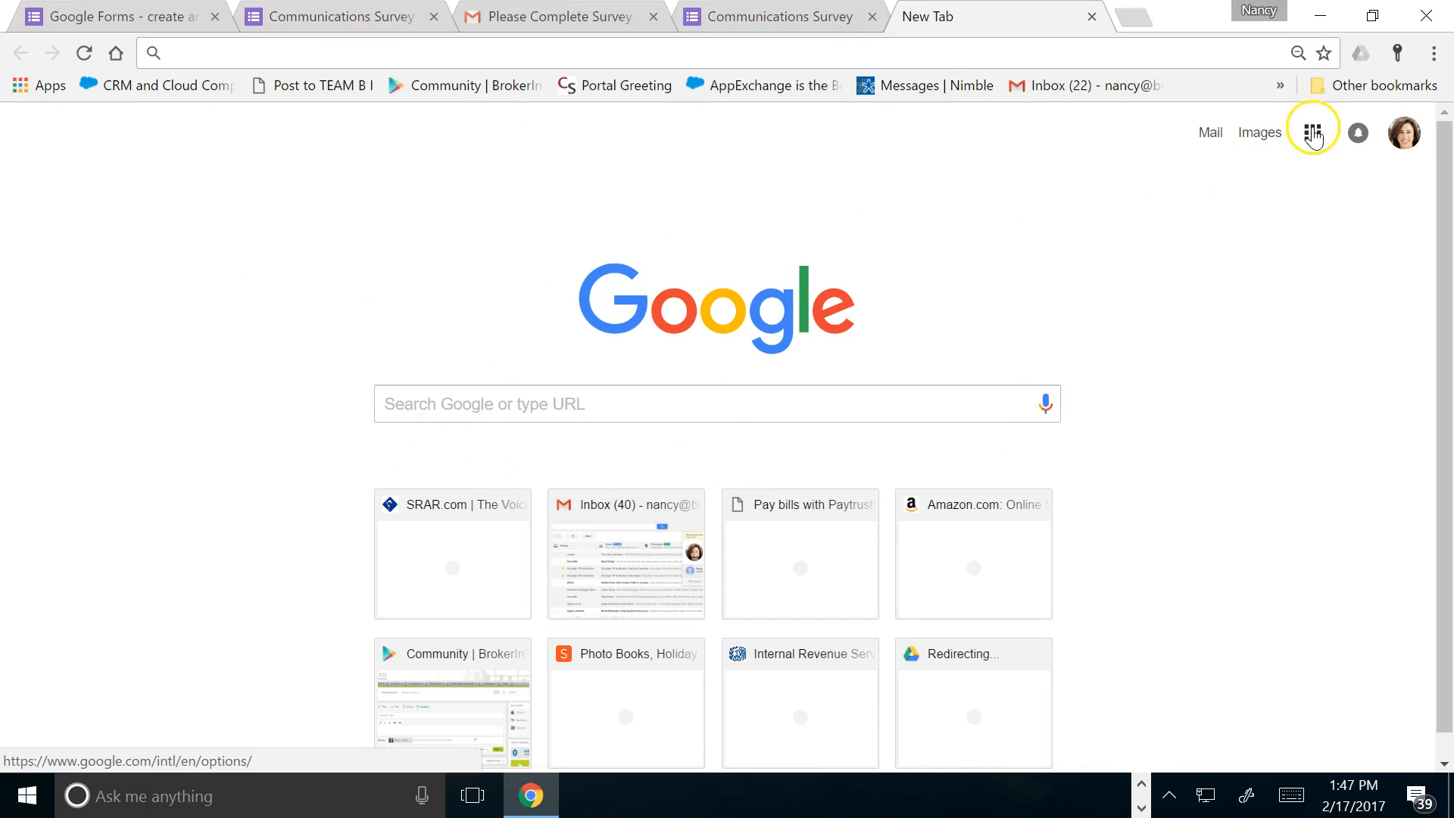
left_click(1312, 133)
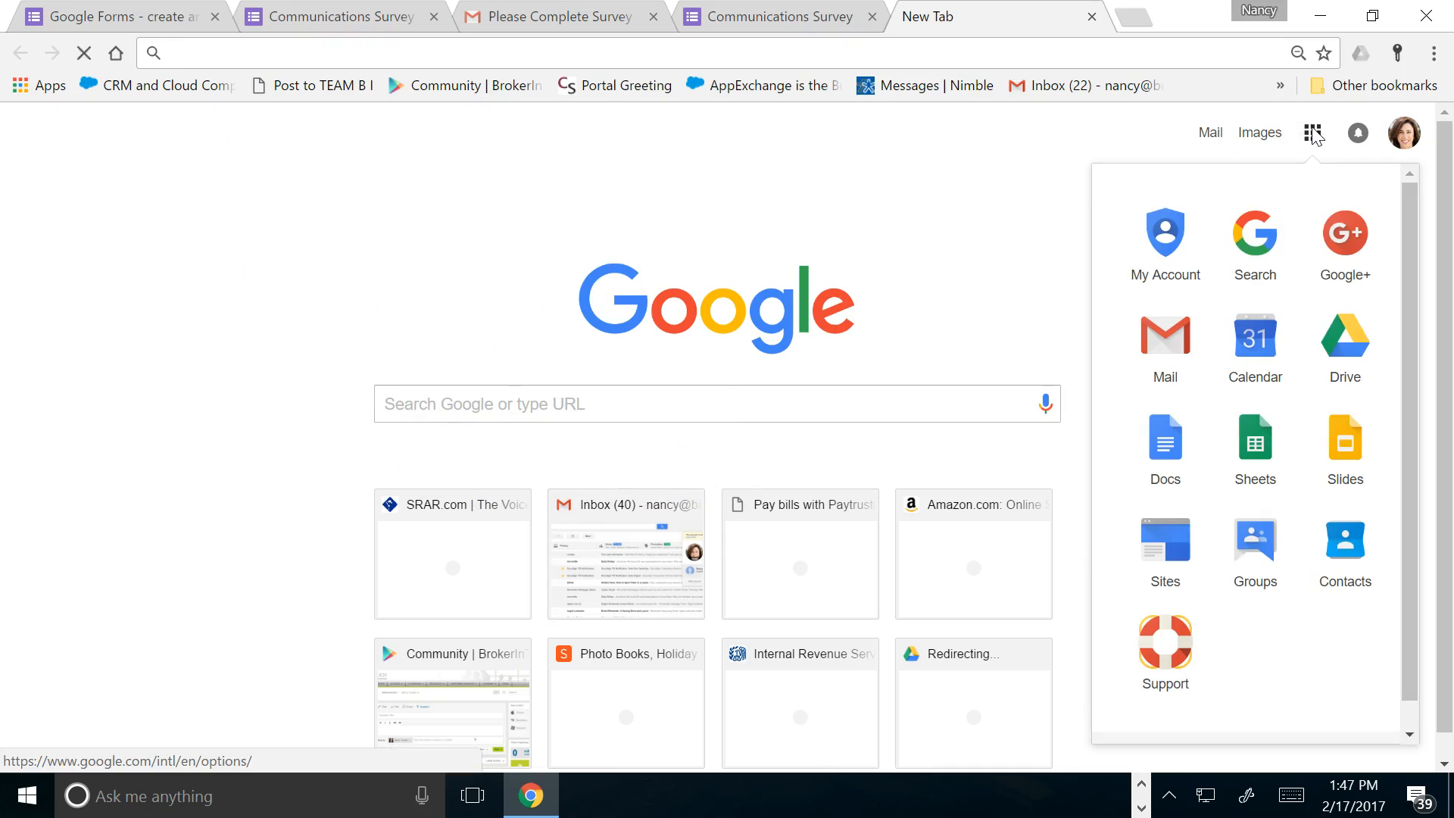
left_click(1353, 364)
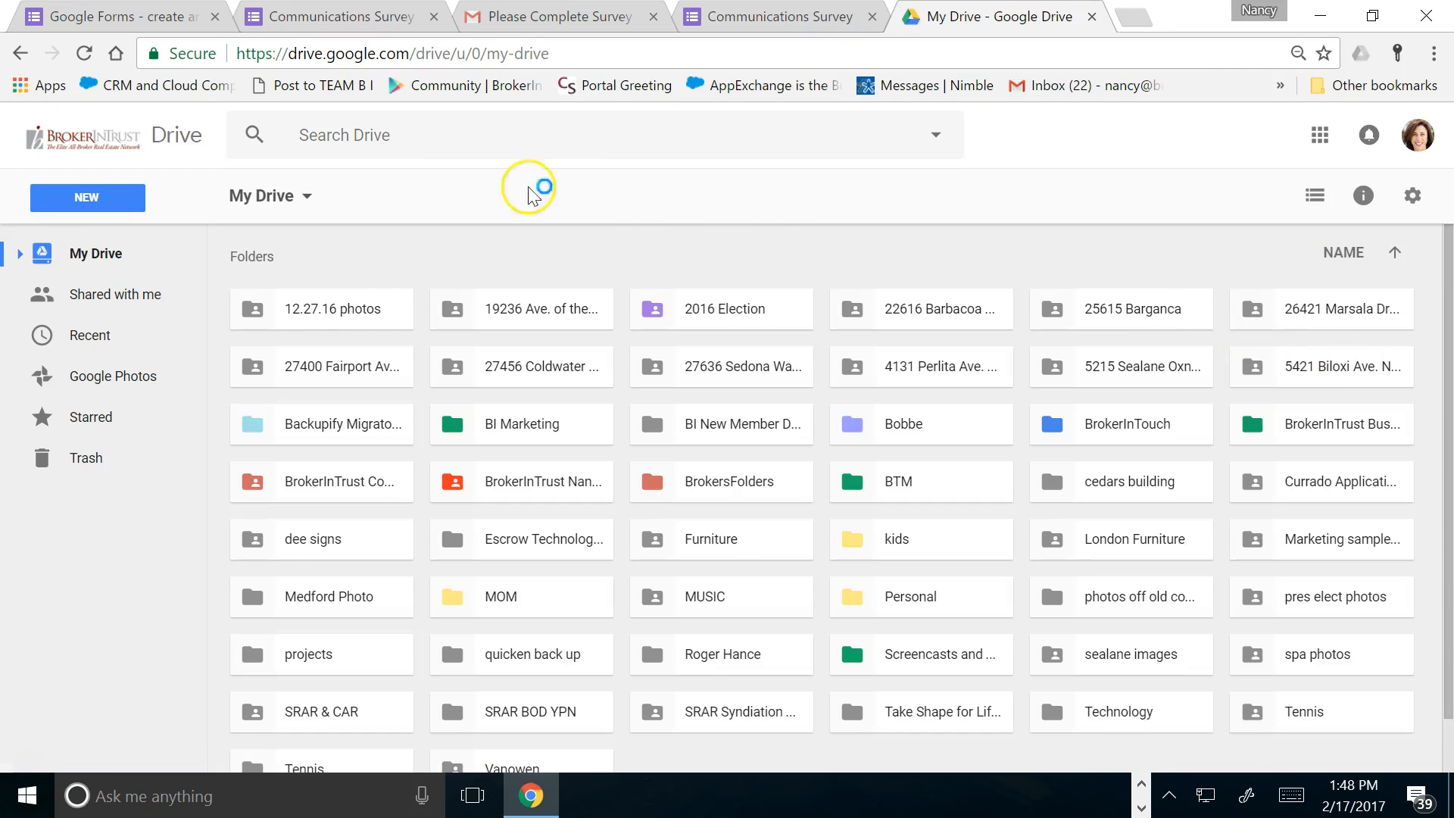
left_click(353, 138)
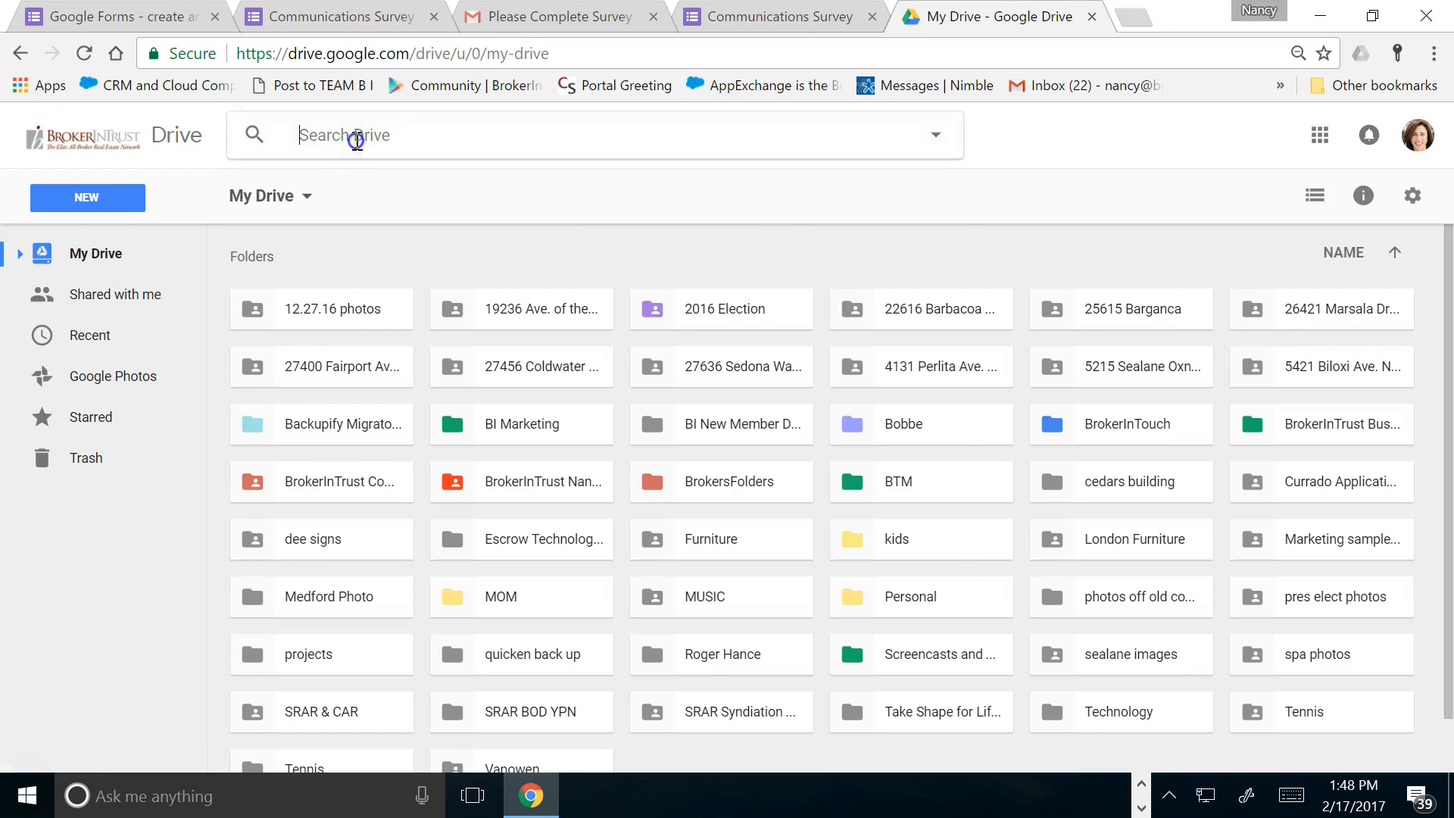
type("c")
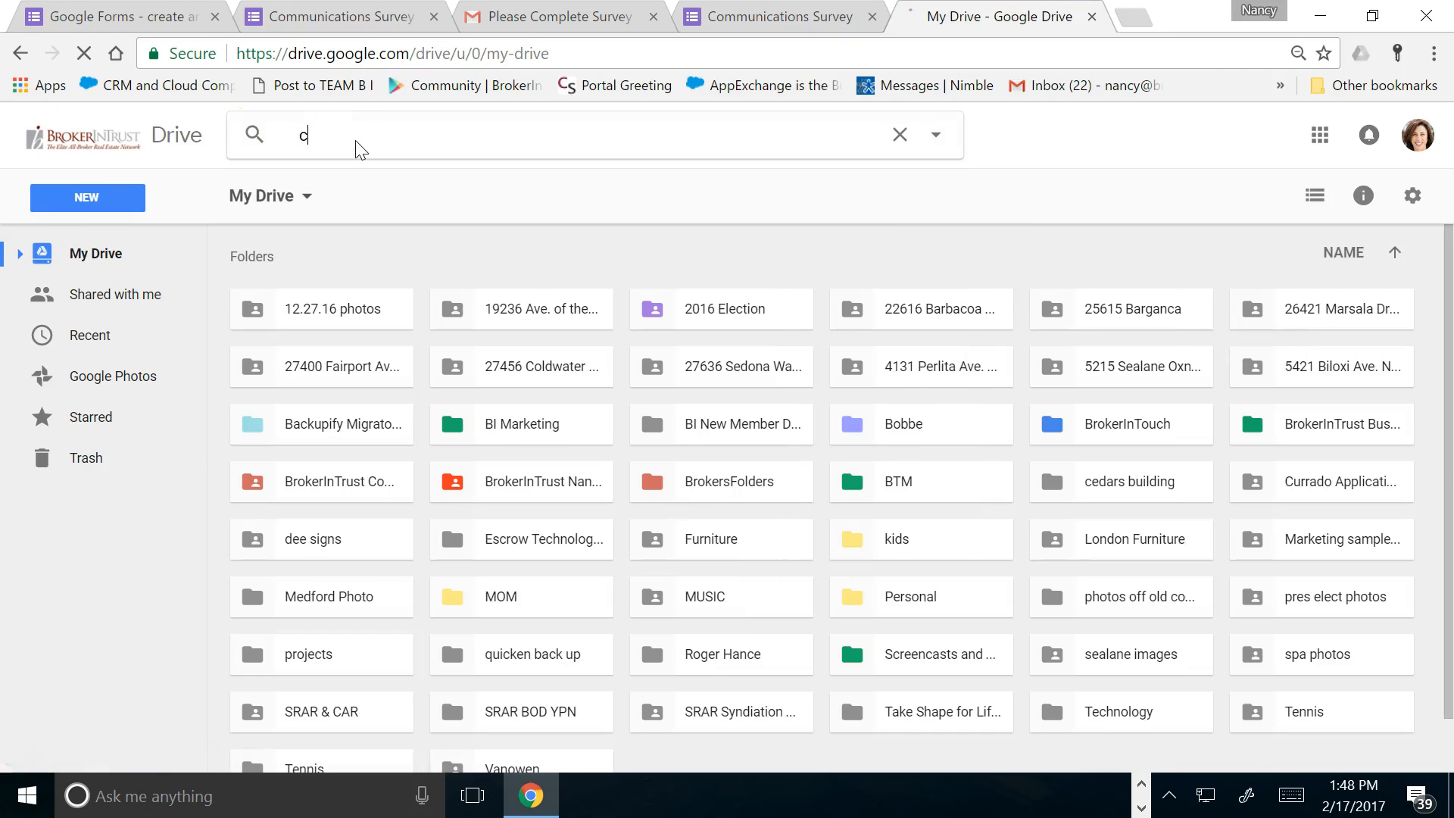
type("ommunicatio")
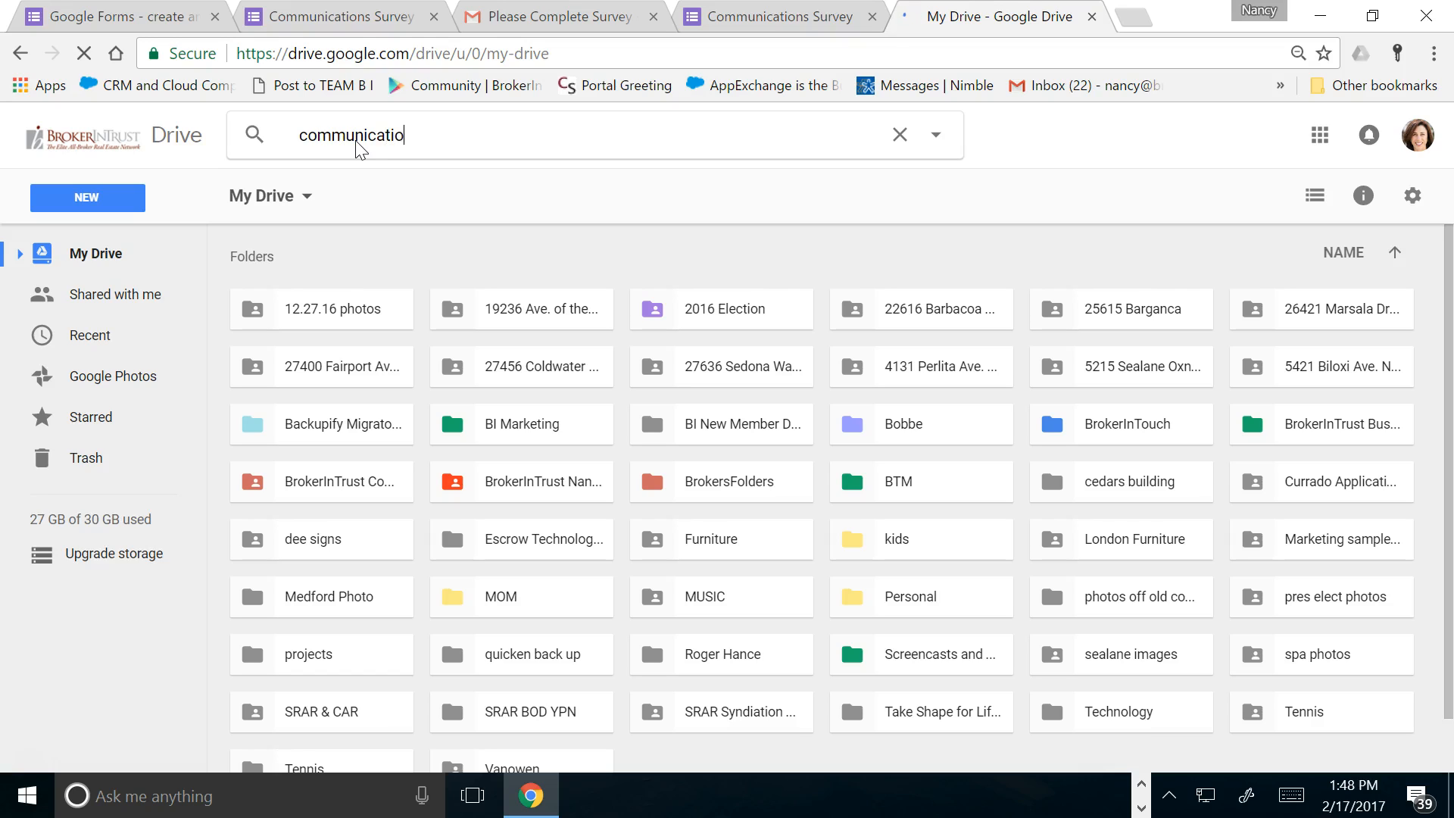
type("ns")
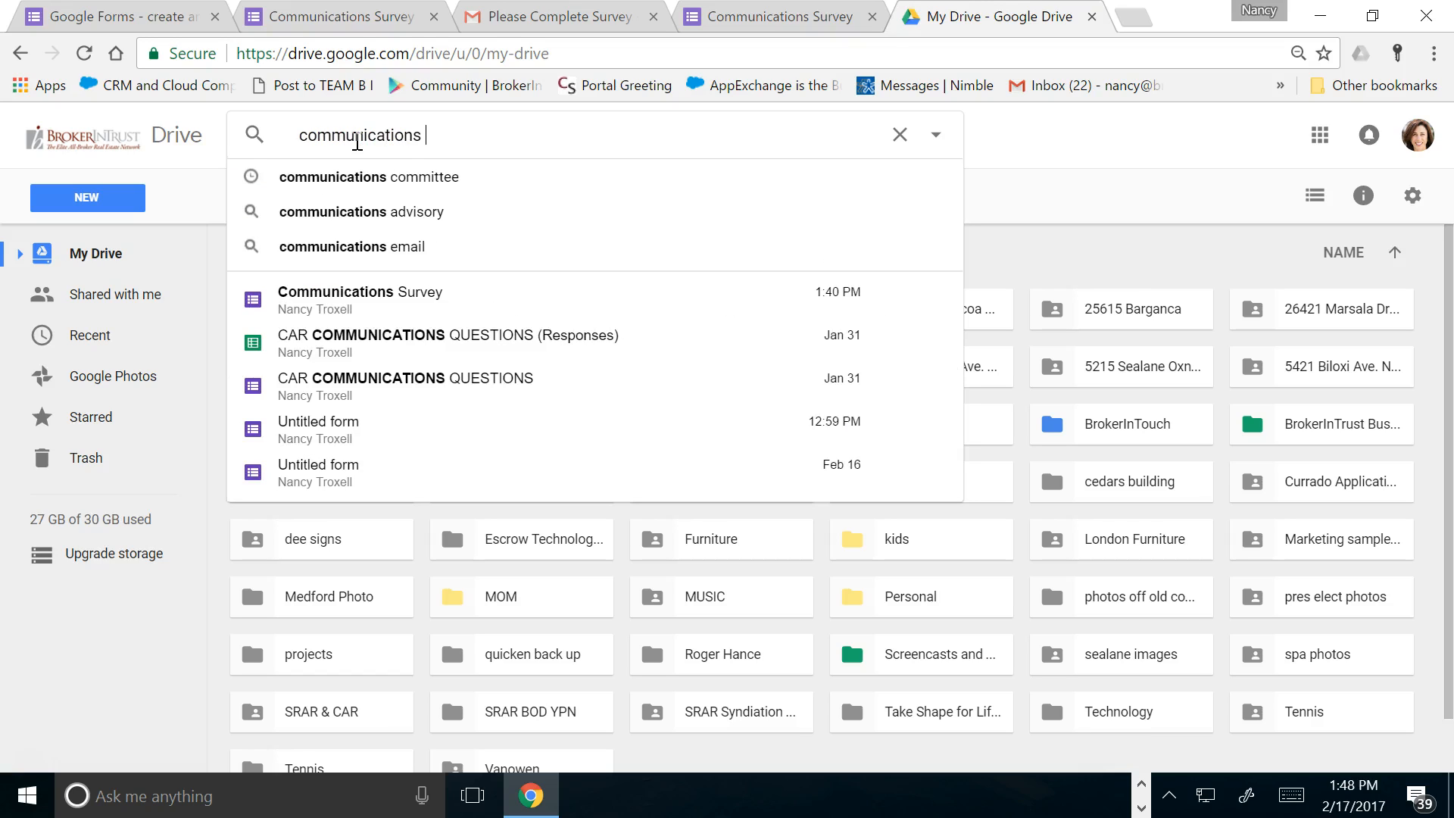
left_click(313, 310)
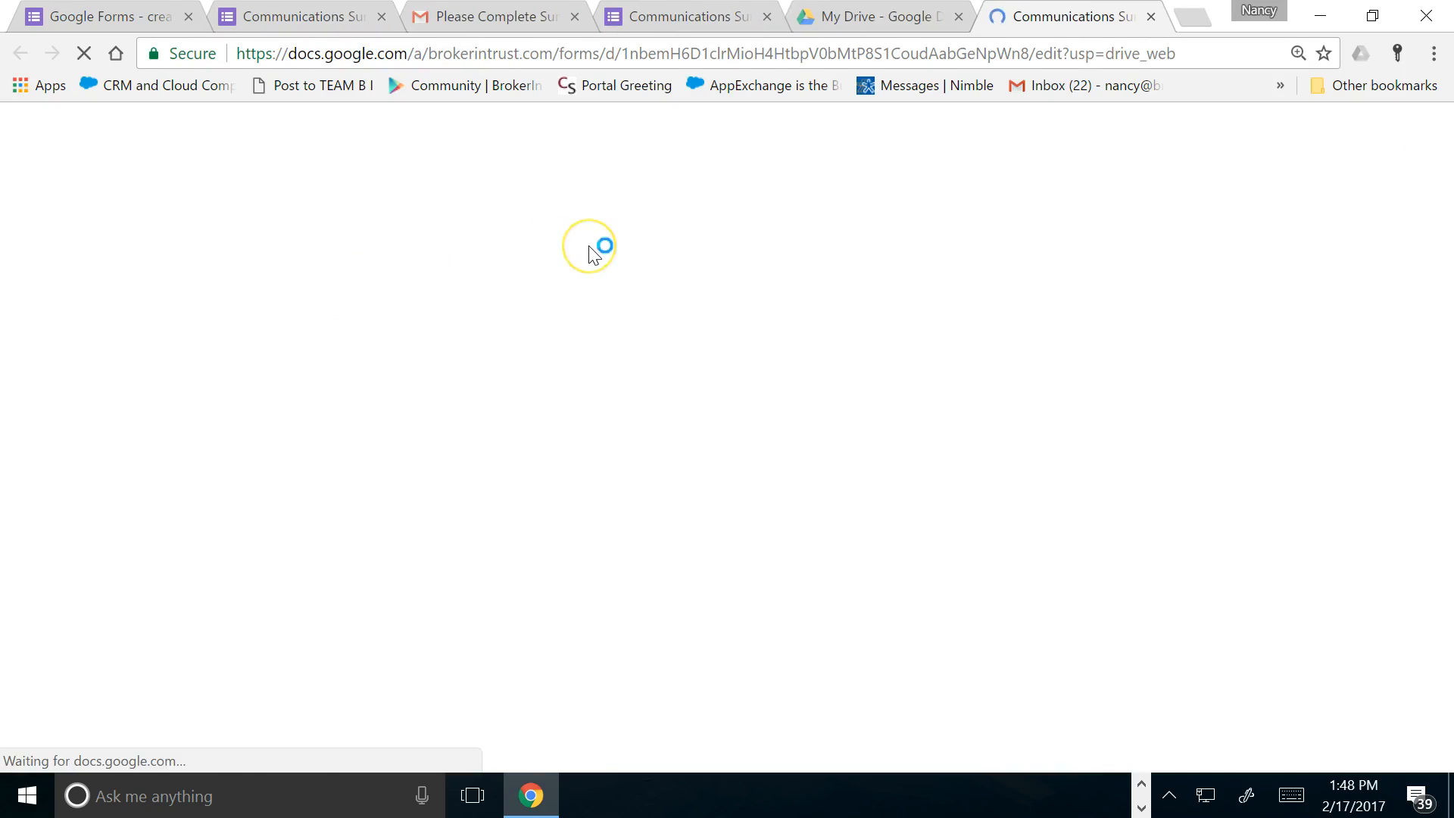
Open the form's Responses and scroll through the summary charts
scroll(594, 412, "down", 5)
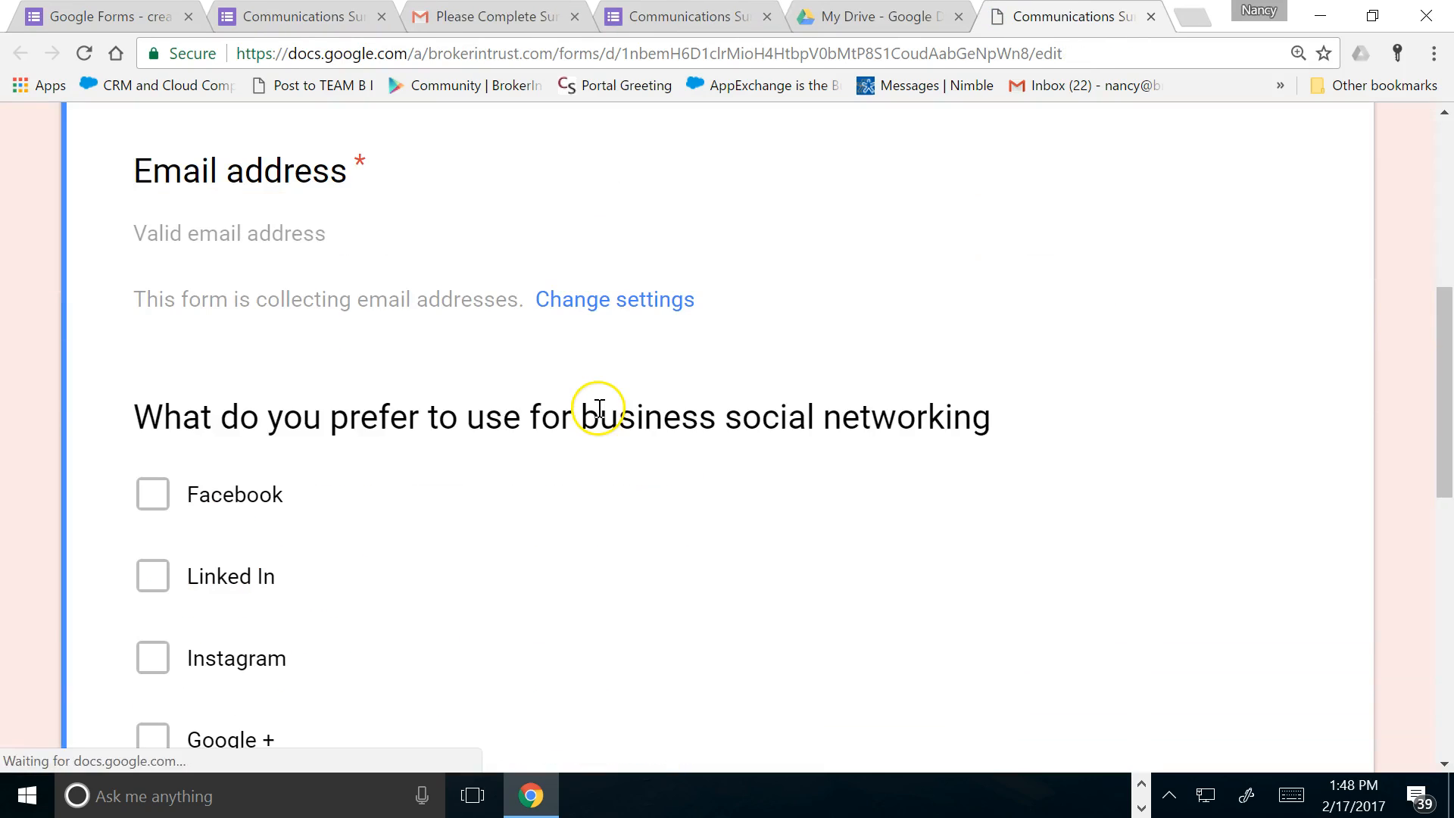
scroll(598, 409, "down", 10)
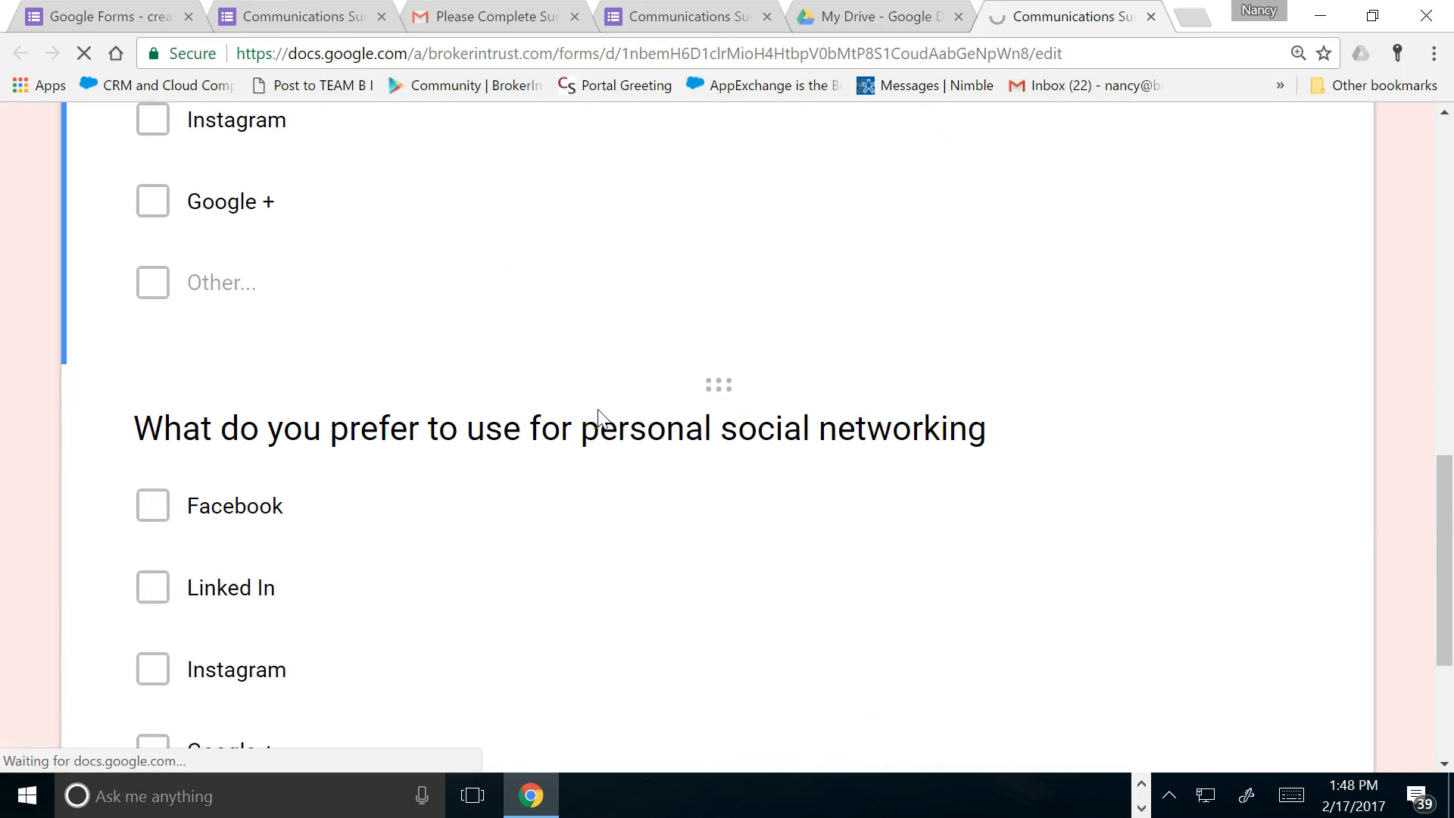
scroll(602, 419, "up", 15)
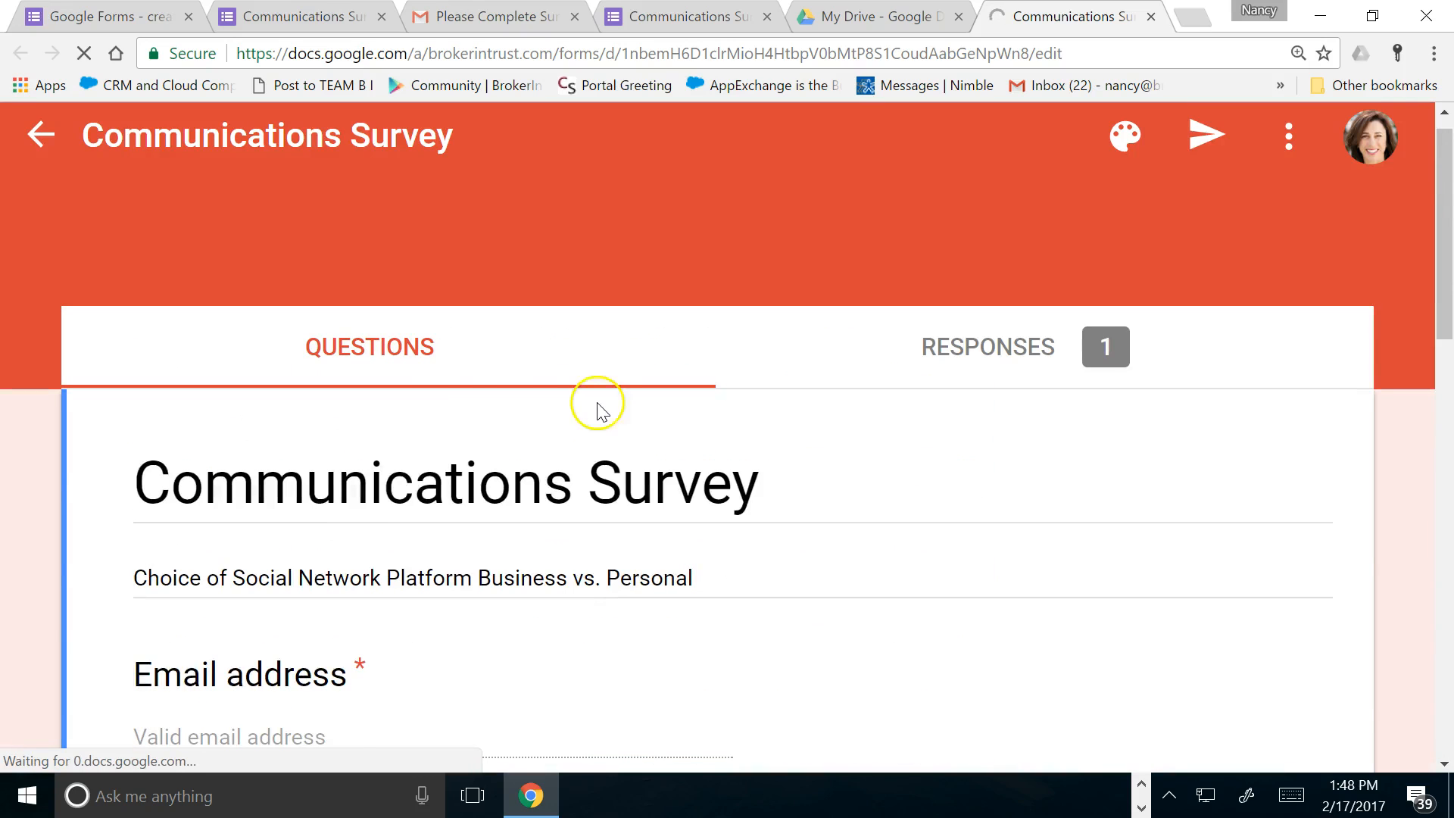
left_click(1105, 351)
scroll(657, 442, "down", 3)
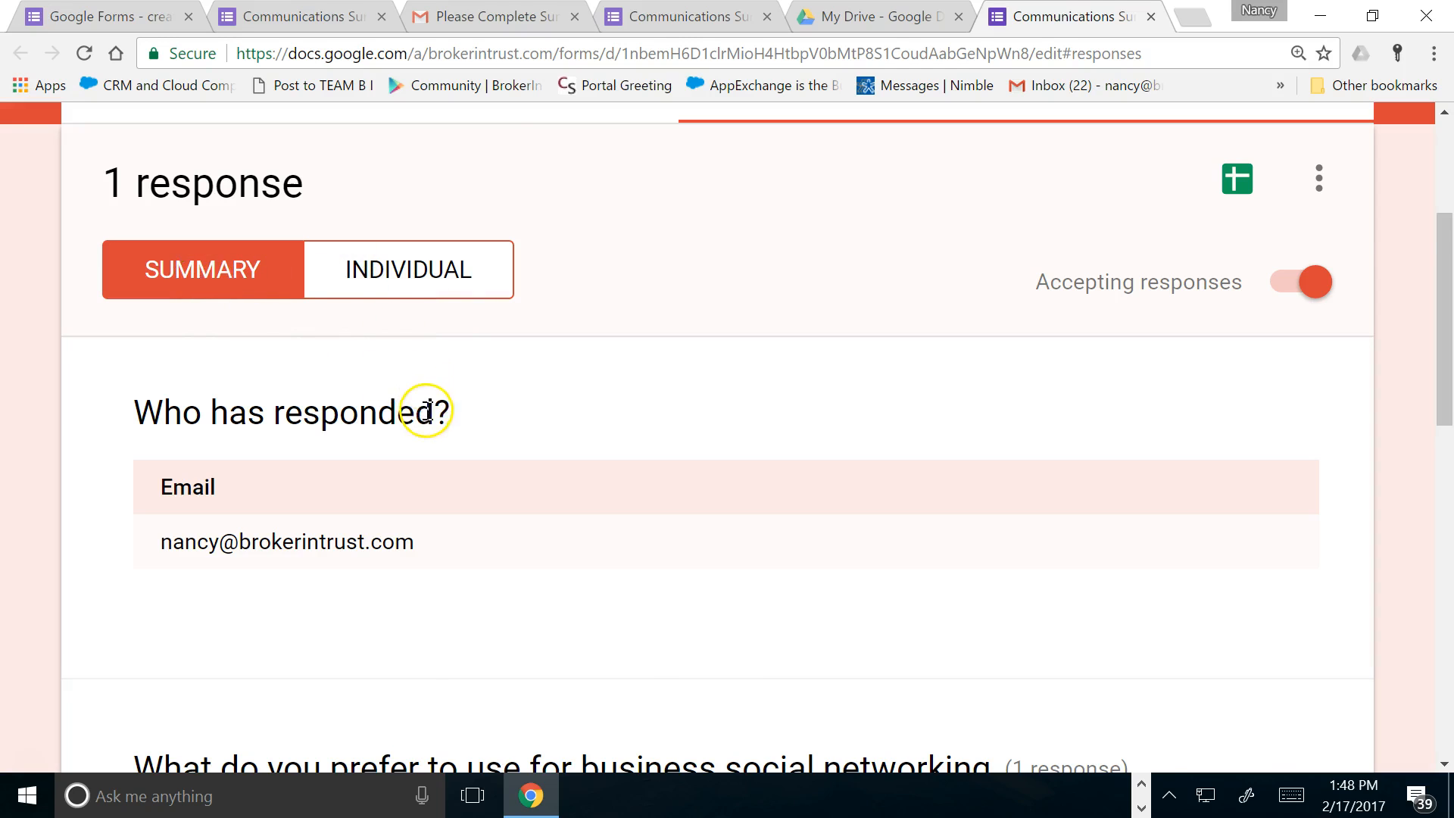
scroll(421, 416, "down", 6)
scroll(422, 422, "up", 2)
scroll(427, 422, "down", 8)
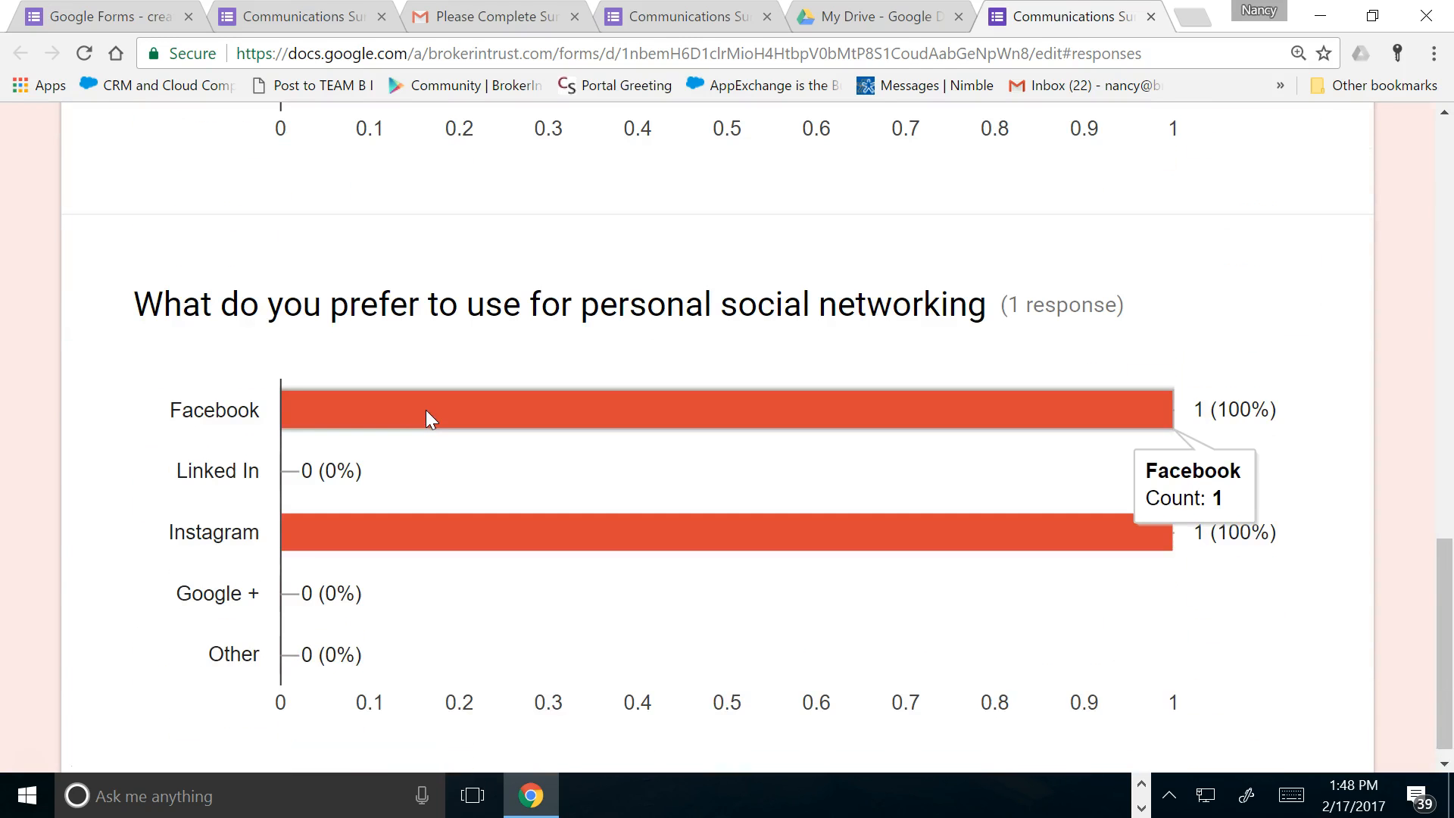
scroll(428, 416, "up", 8)
scroll(428, 421, "up", 4)
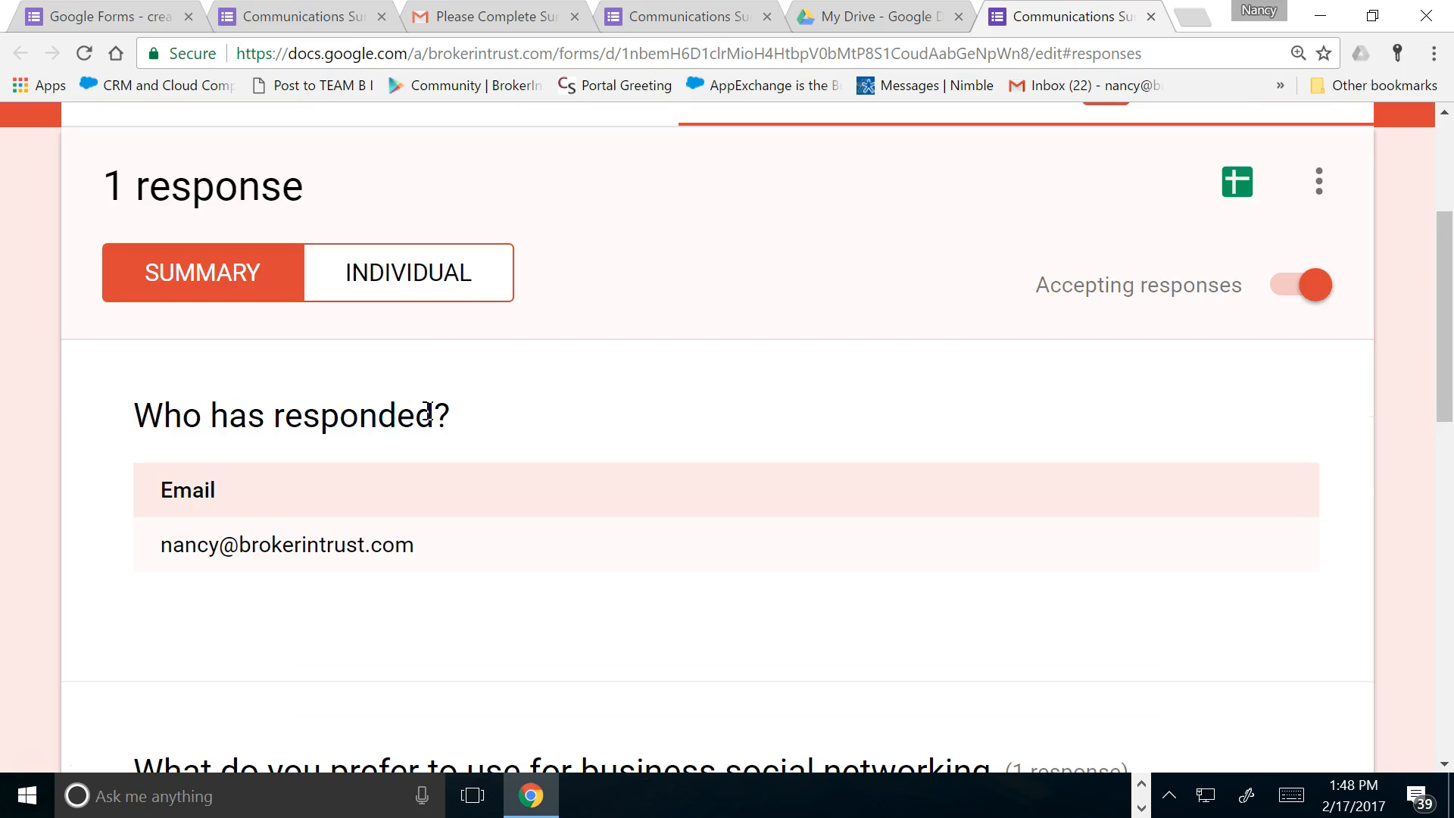
Switch to the Individual view and scroll through the single submitted response
left_click(443, 276)
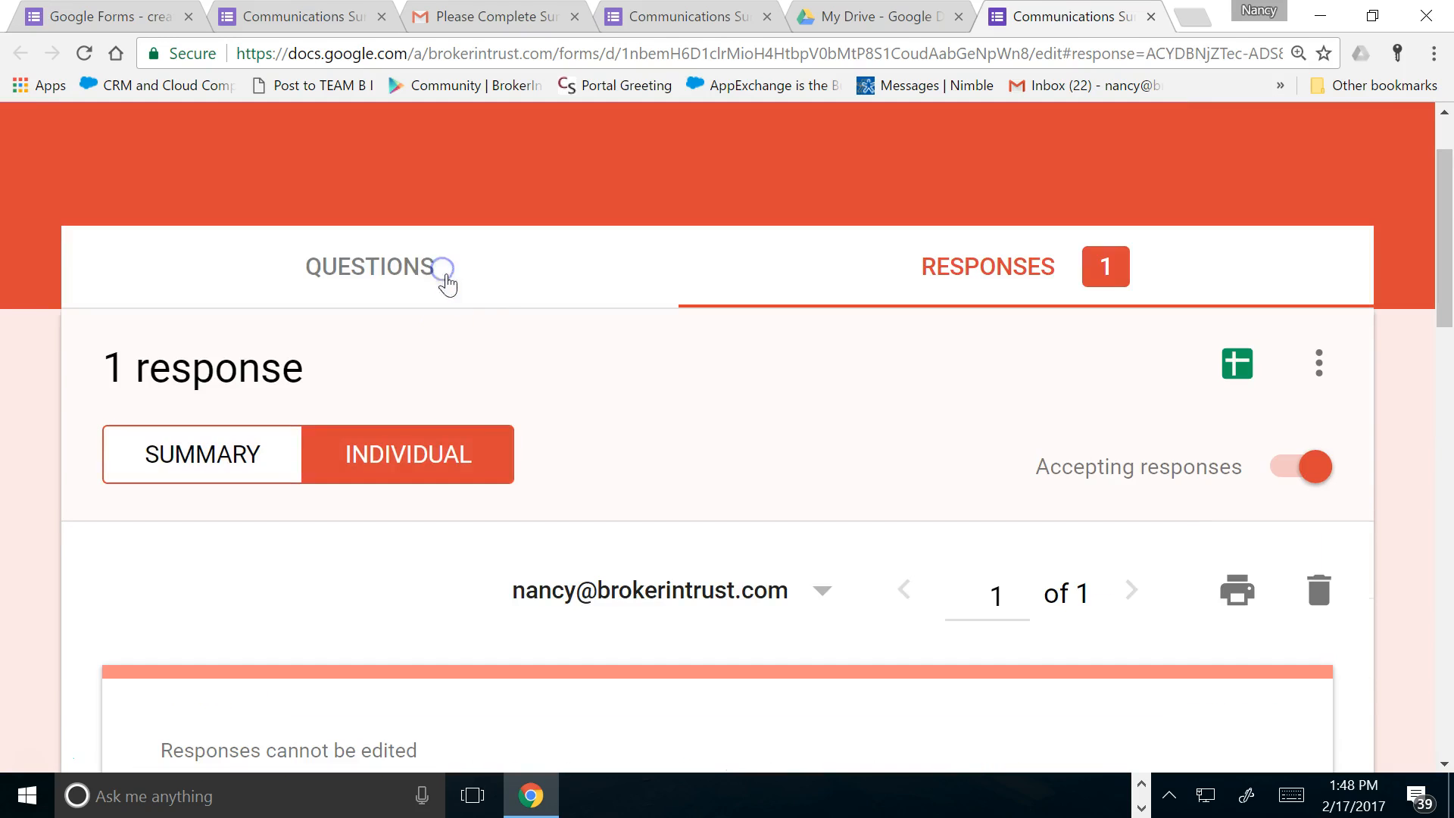
scroll(580, 371, "down", 5)
scroll(583, 382, "down", 14)
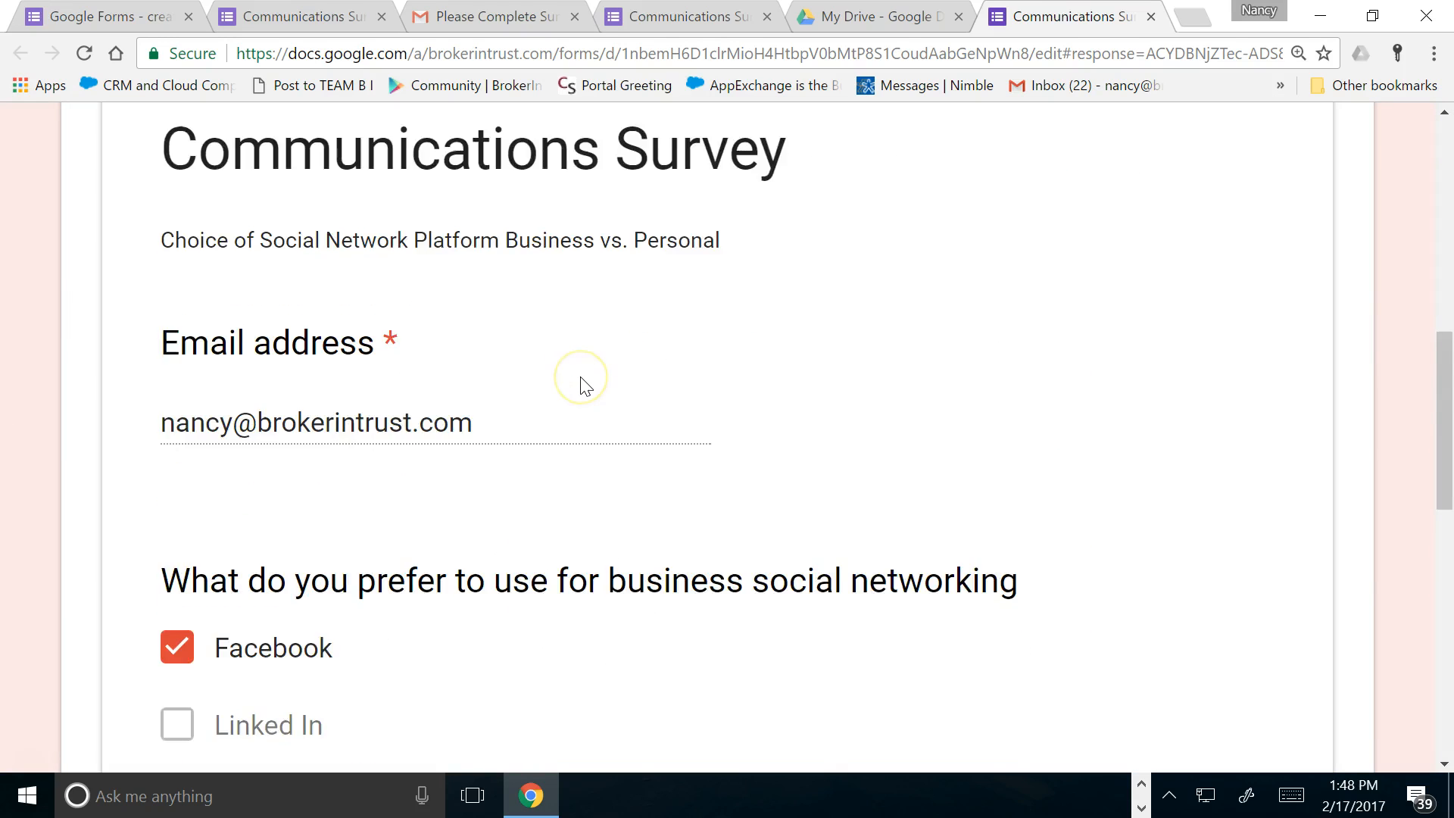
scroll(583, 382, "up", 15)
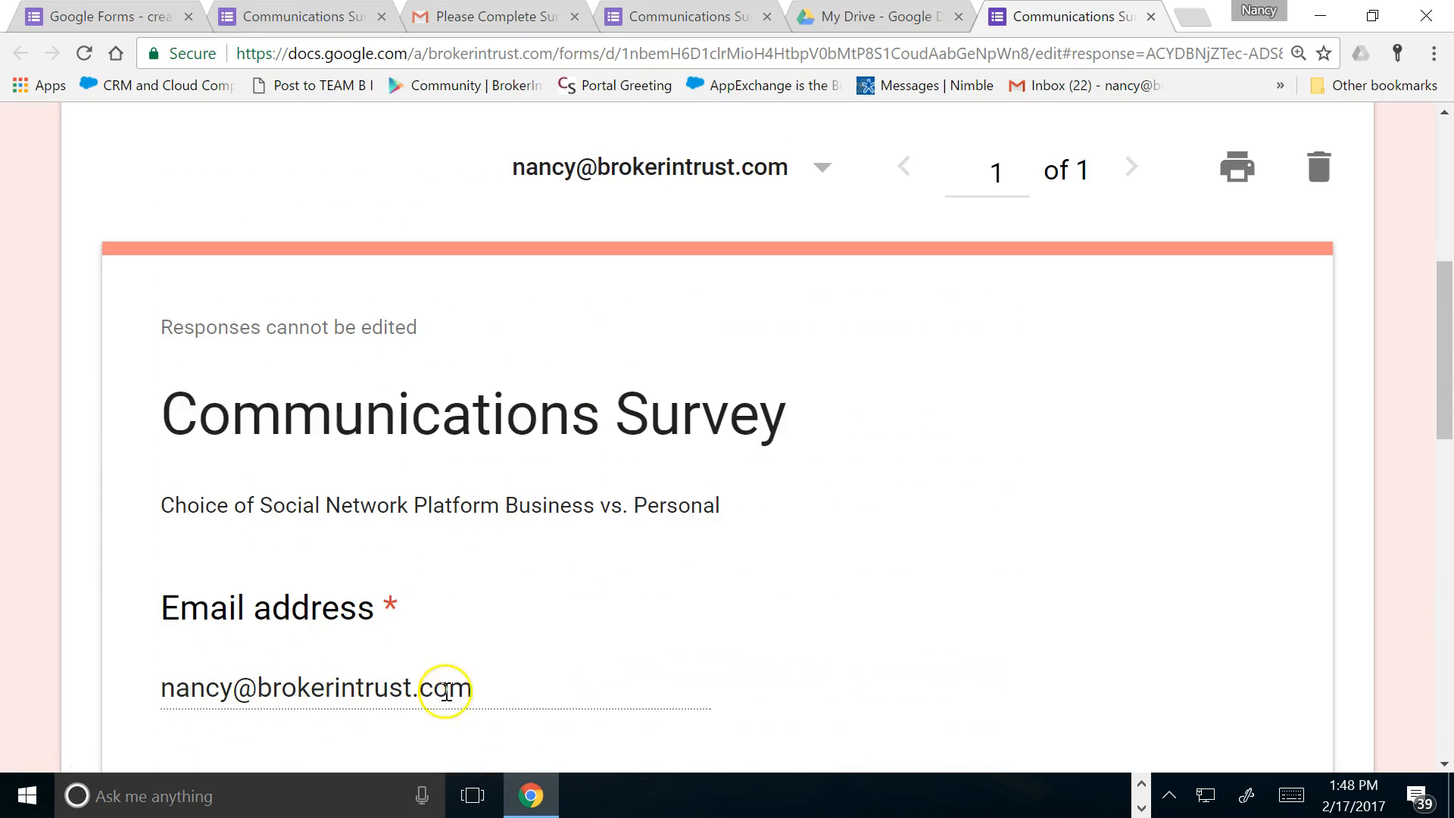
scroll(504, 628, "down", 3)
scroll(504, 618, "down", 10)
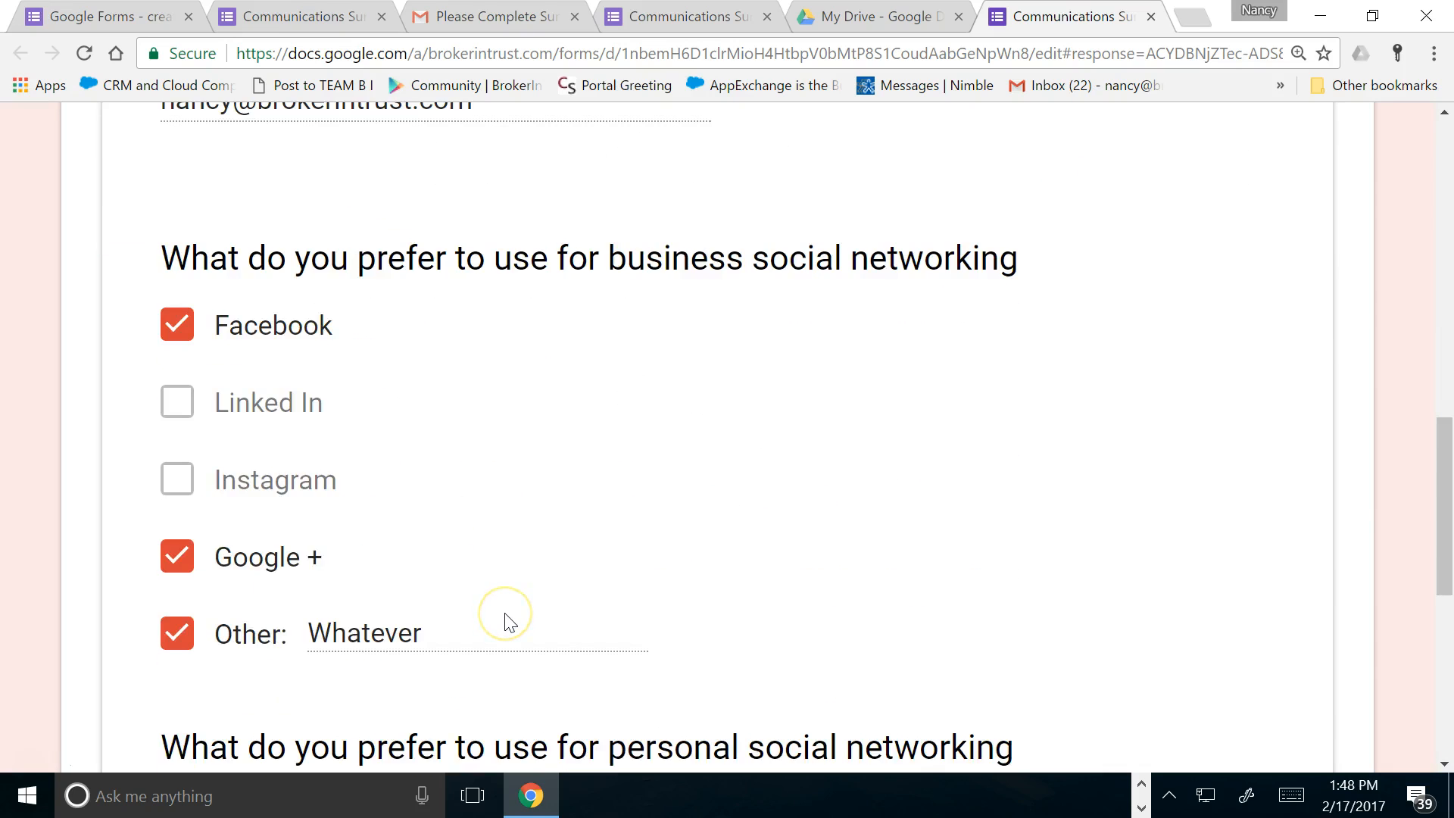
scroll(506, 613, "up", 6)
scroll(505, 604, "up", 9)
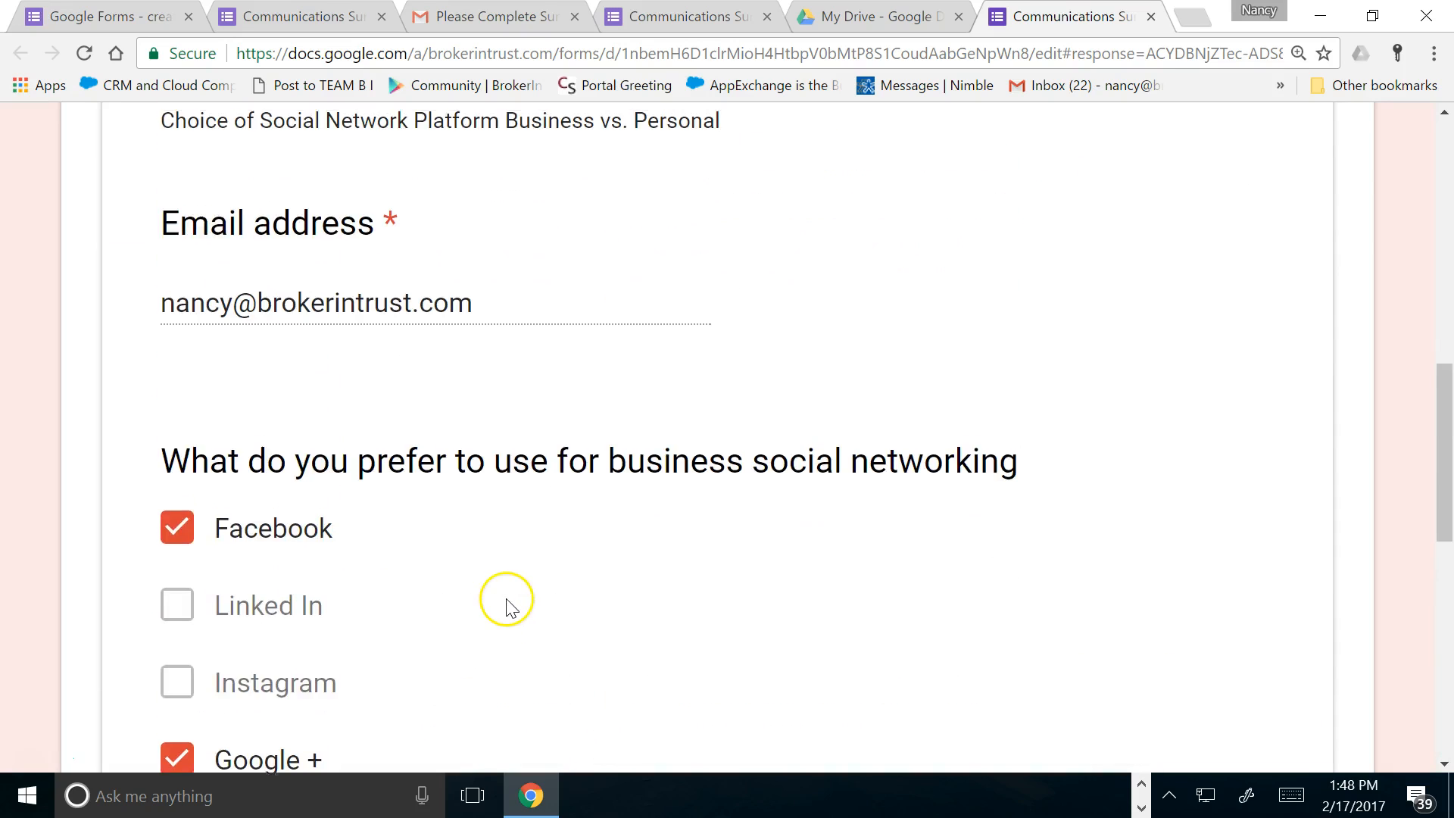
Switch to Summary and review the business and personal social networking bar charts
left_click(237, 184)
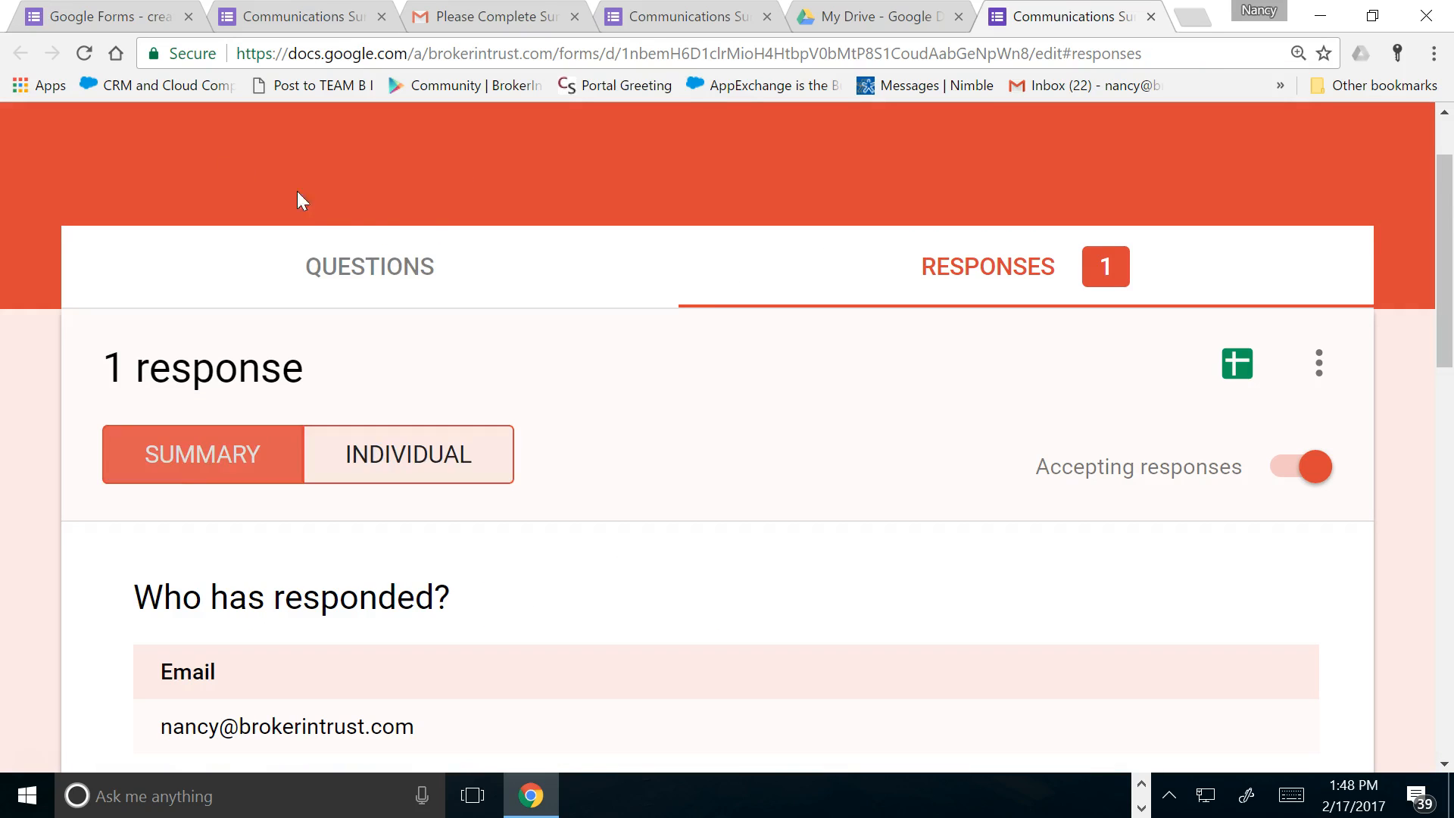
scroll(756, 397, "down", 5)
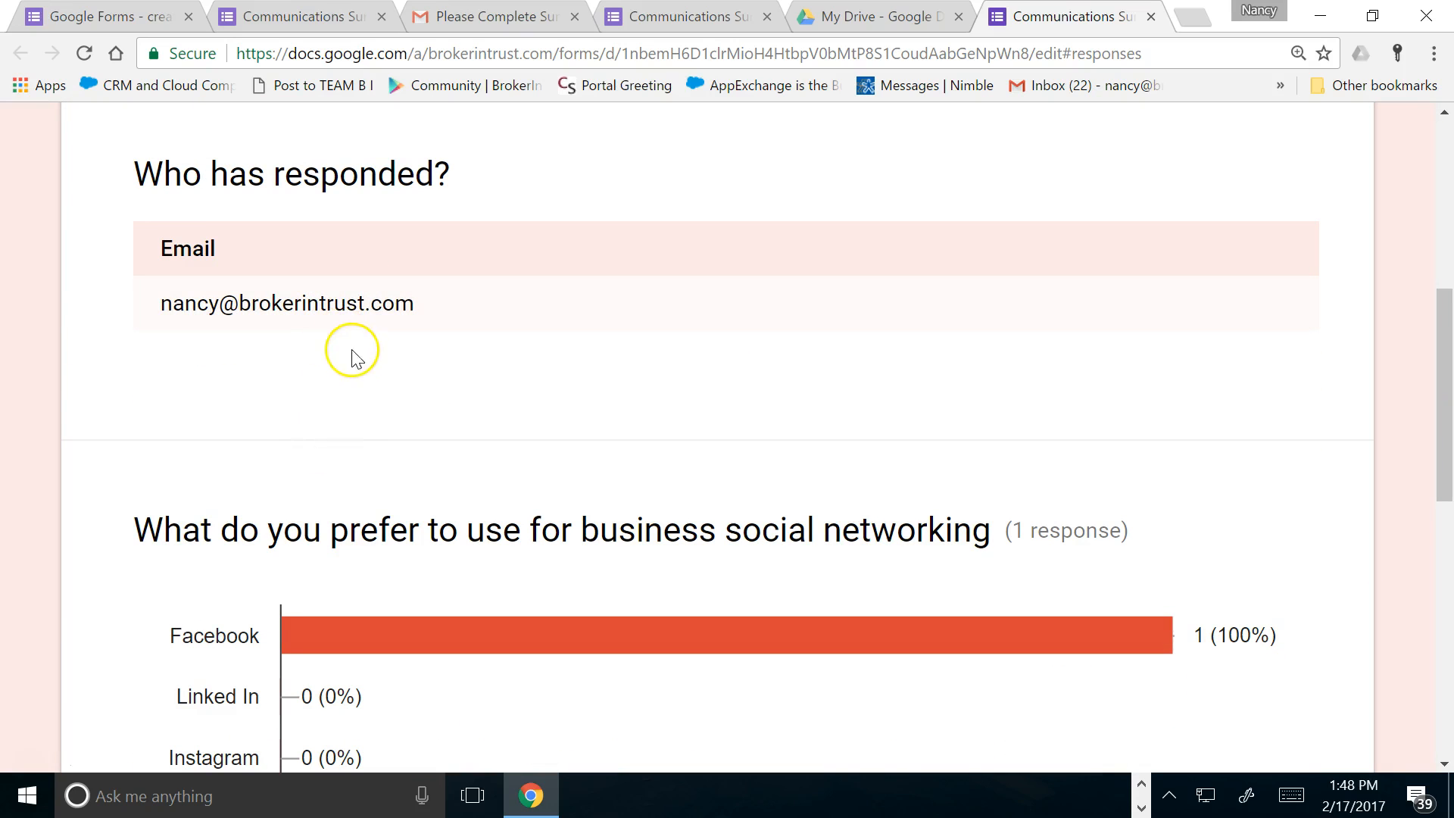
scroll(363, 354, "down", 3)
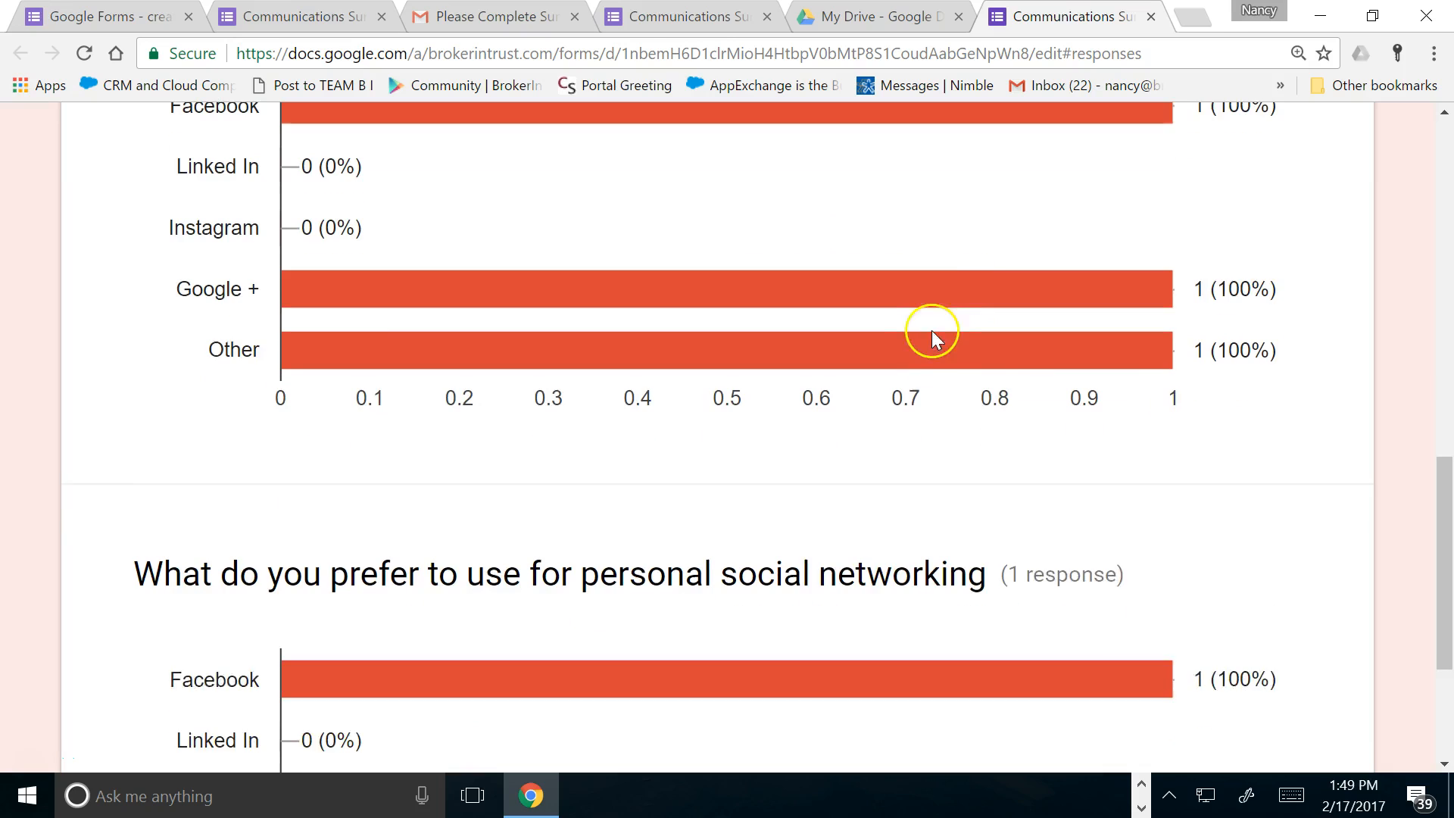
scroll(933, 325, "down", 3)
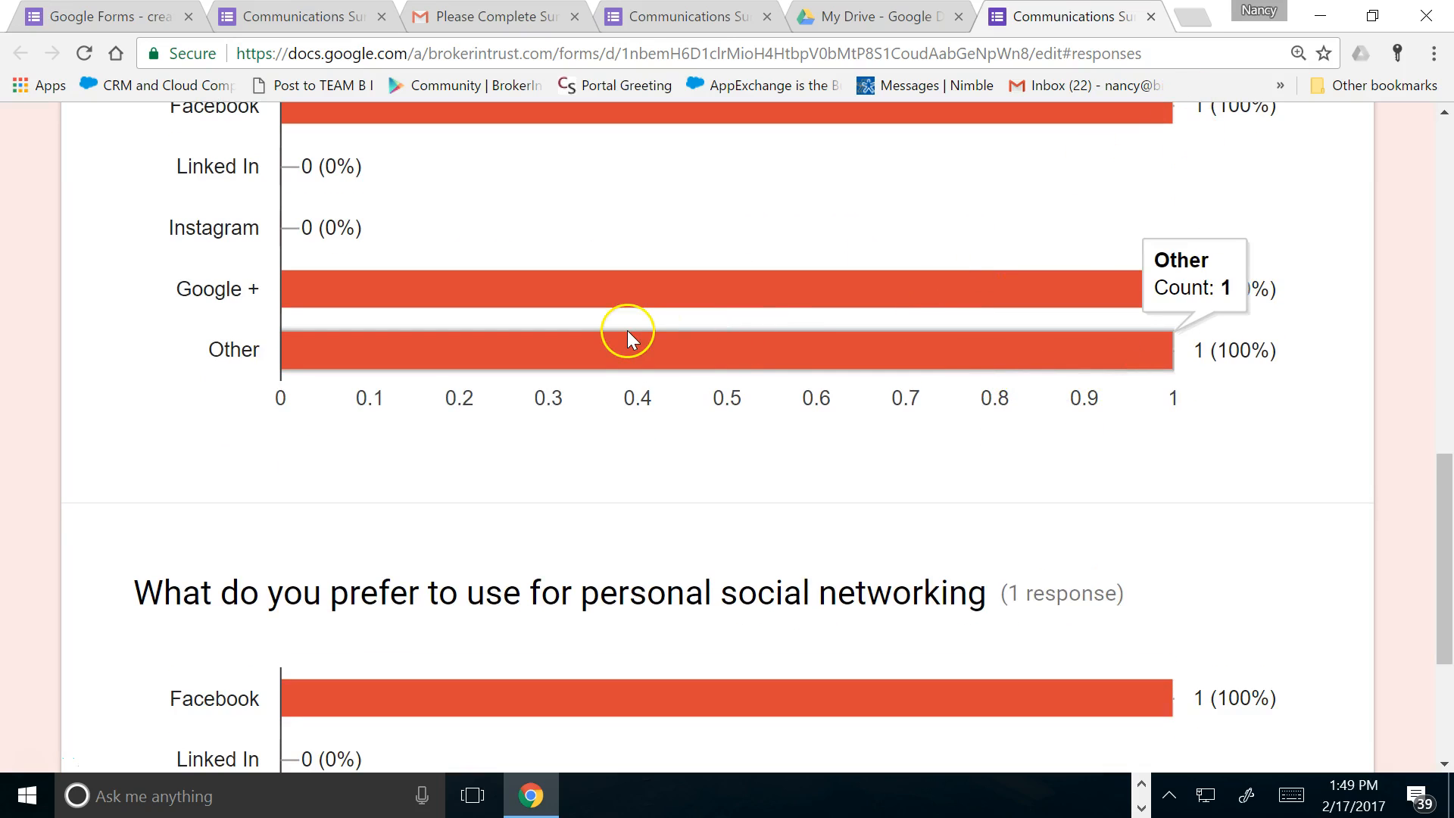
scroll(627, 330, "down", 3)
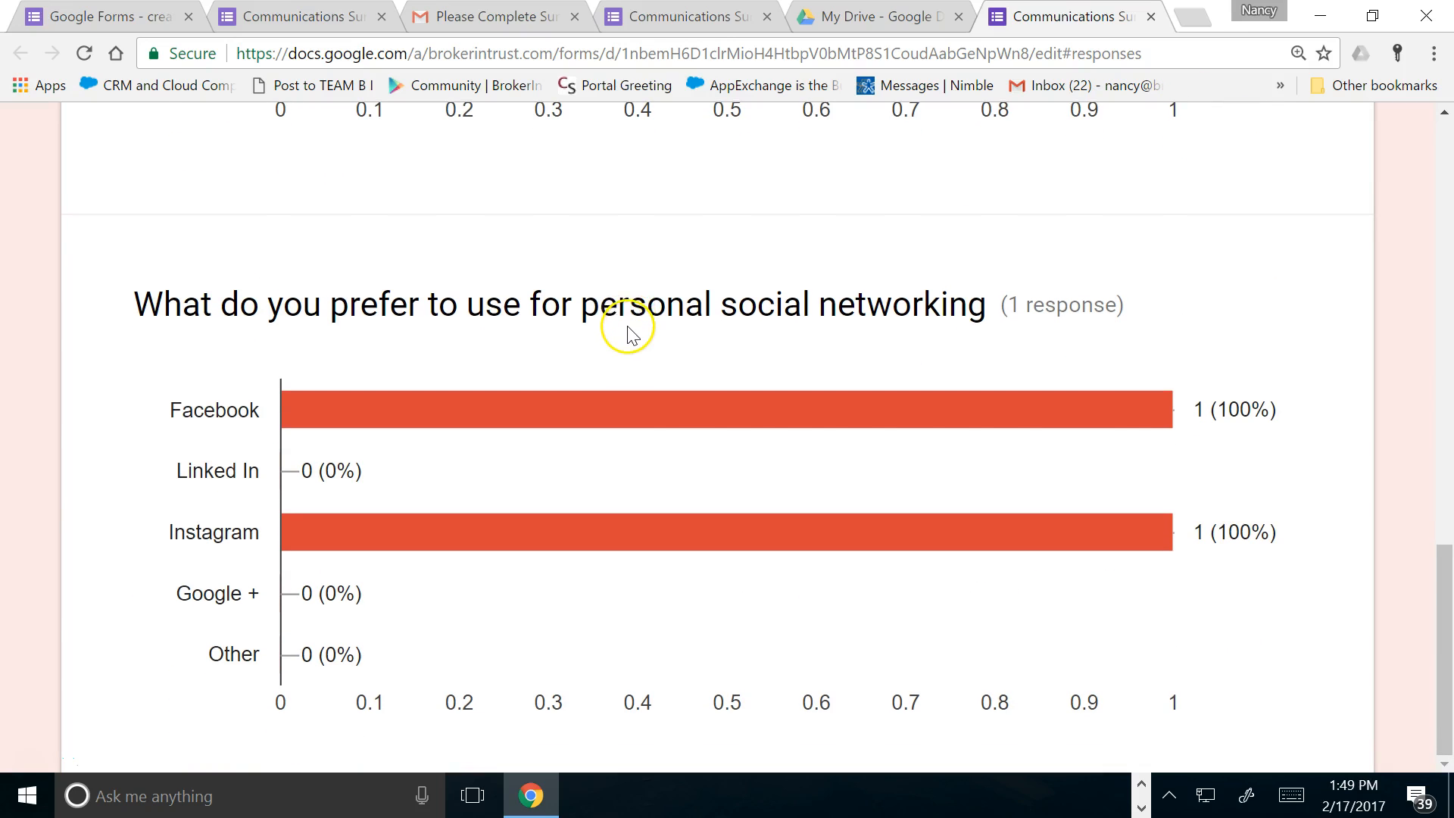
scroll(629, 325, "up", 8)
scroll(635, 318, "up", 4)
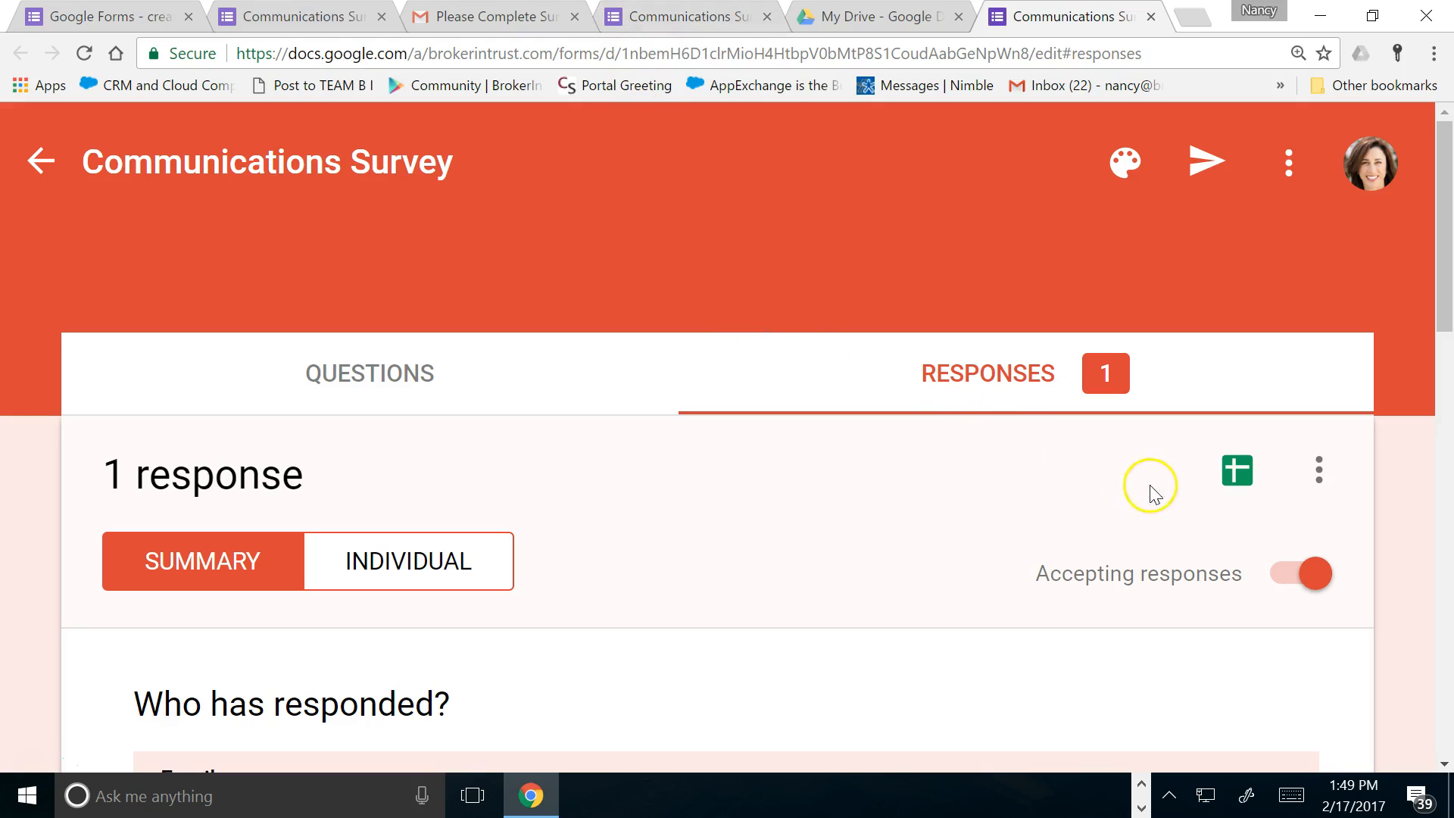
Create a new response spreadsheet for the survey from the Create Spreadsheet option
left_click(1238, 471)
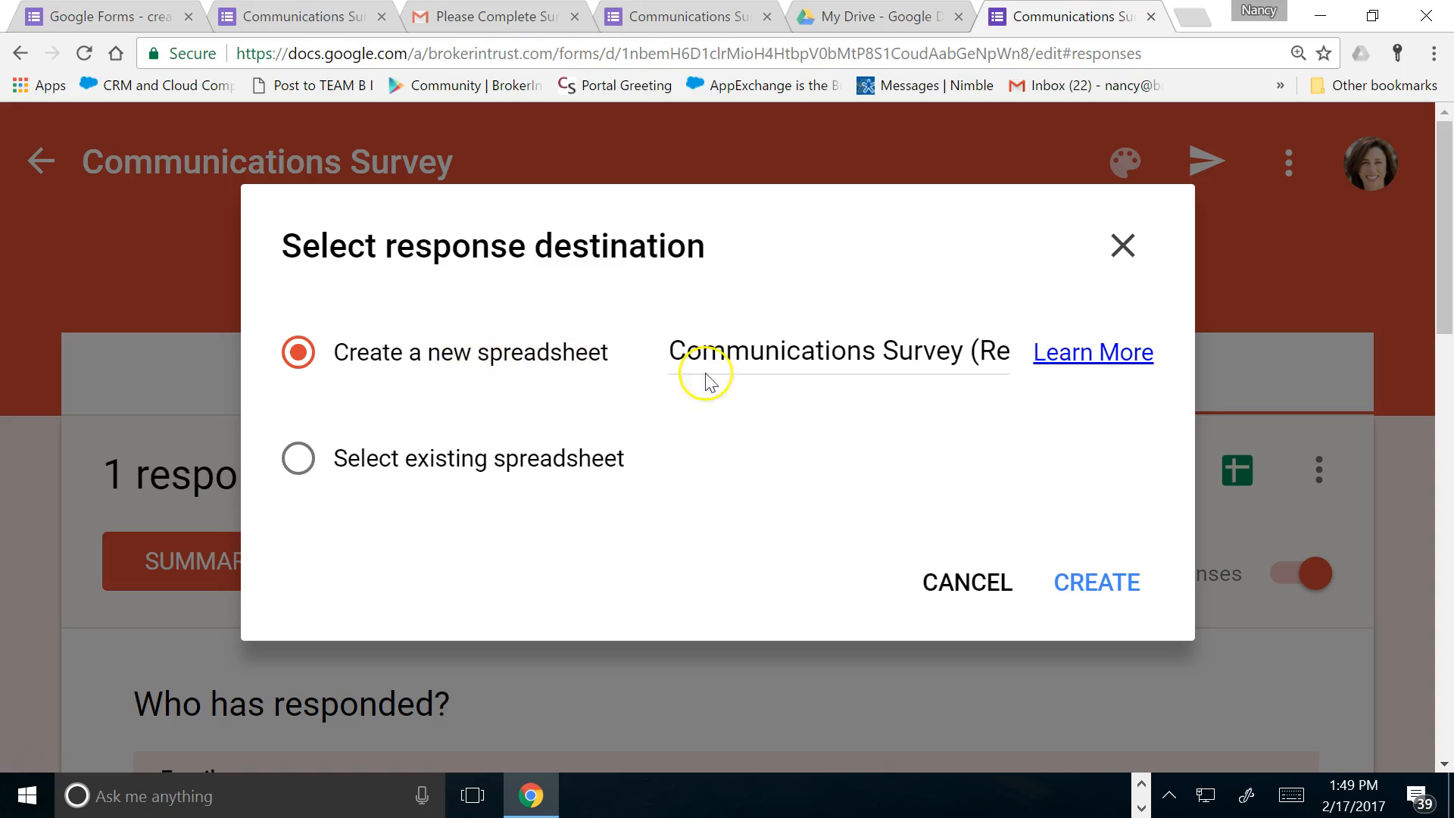
left_click(1083, 585)
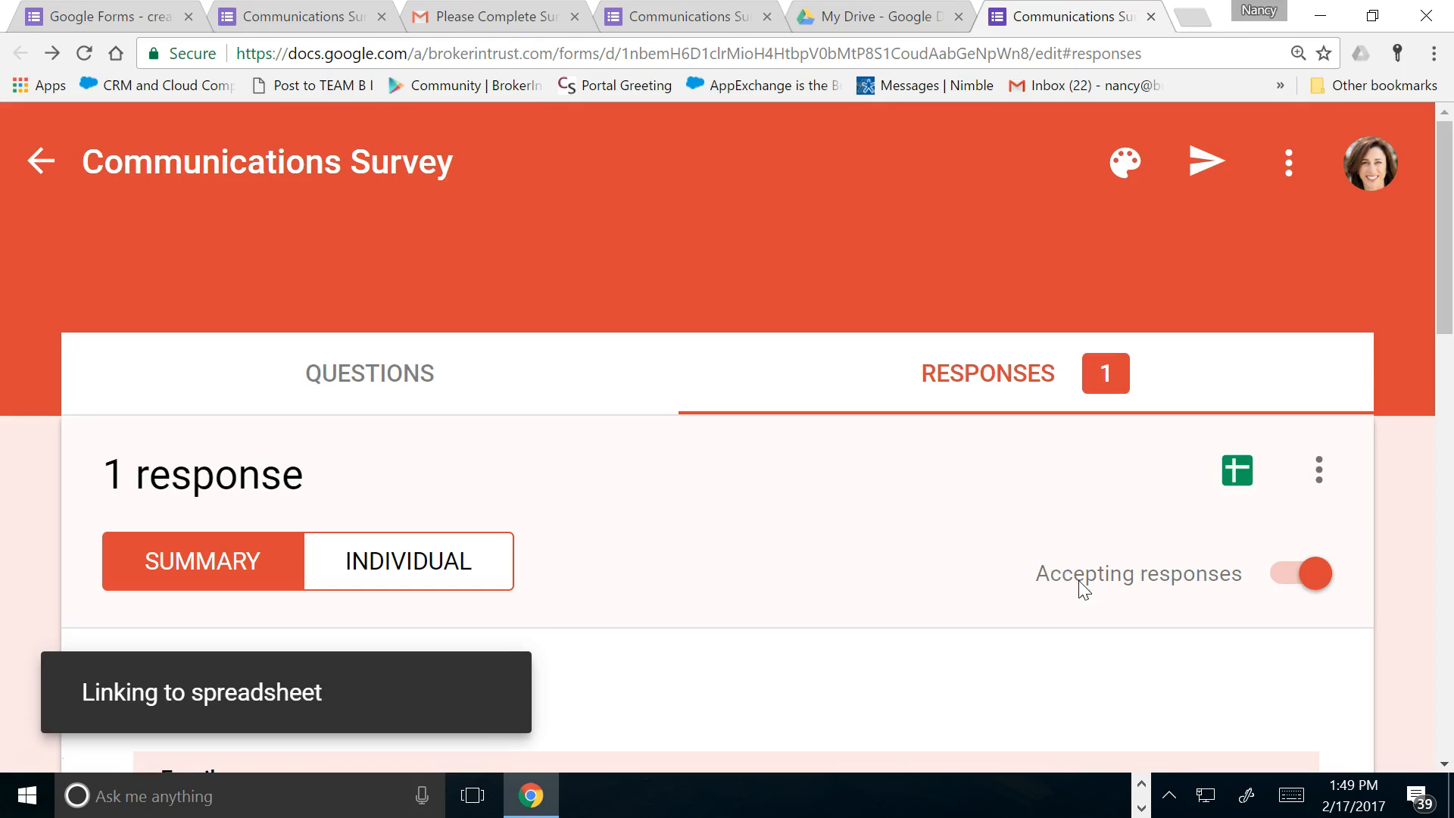